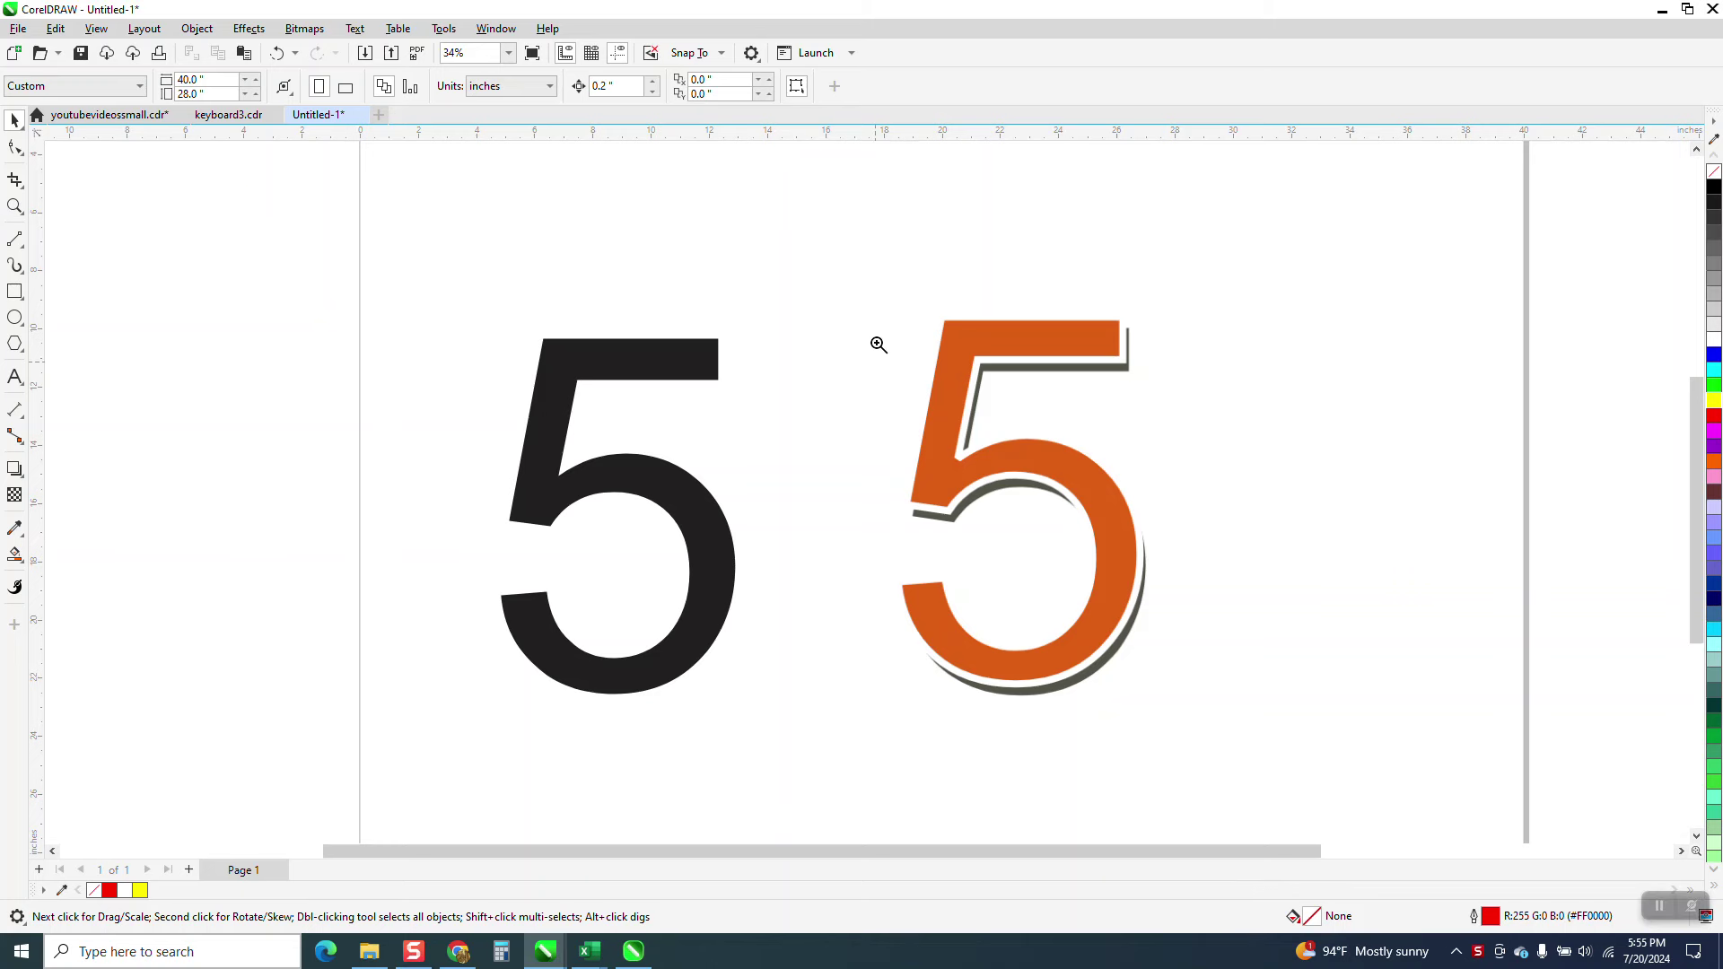
- Zoom in on the orange bitmap 5, reposition it, and zoom back out to the full page
drag(854, 262, 1423, 823)
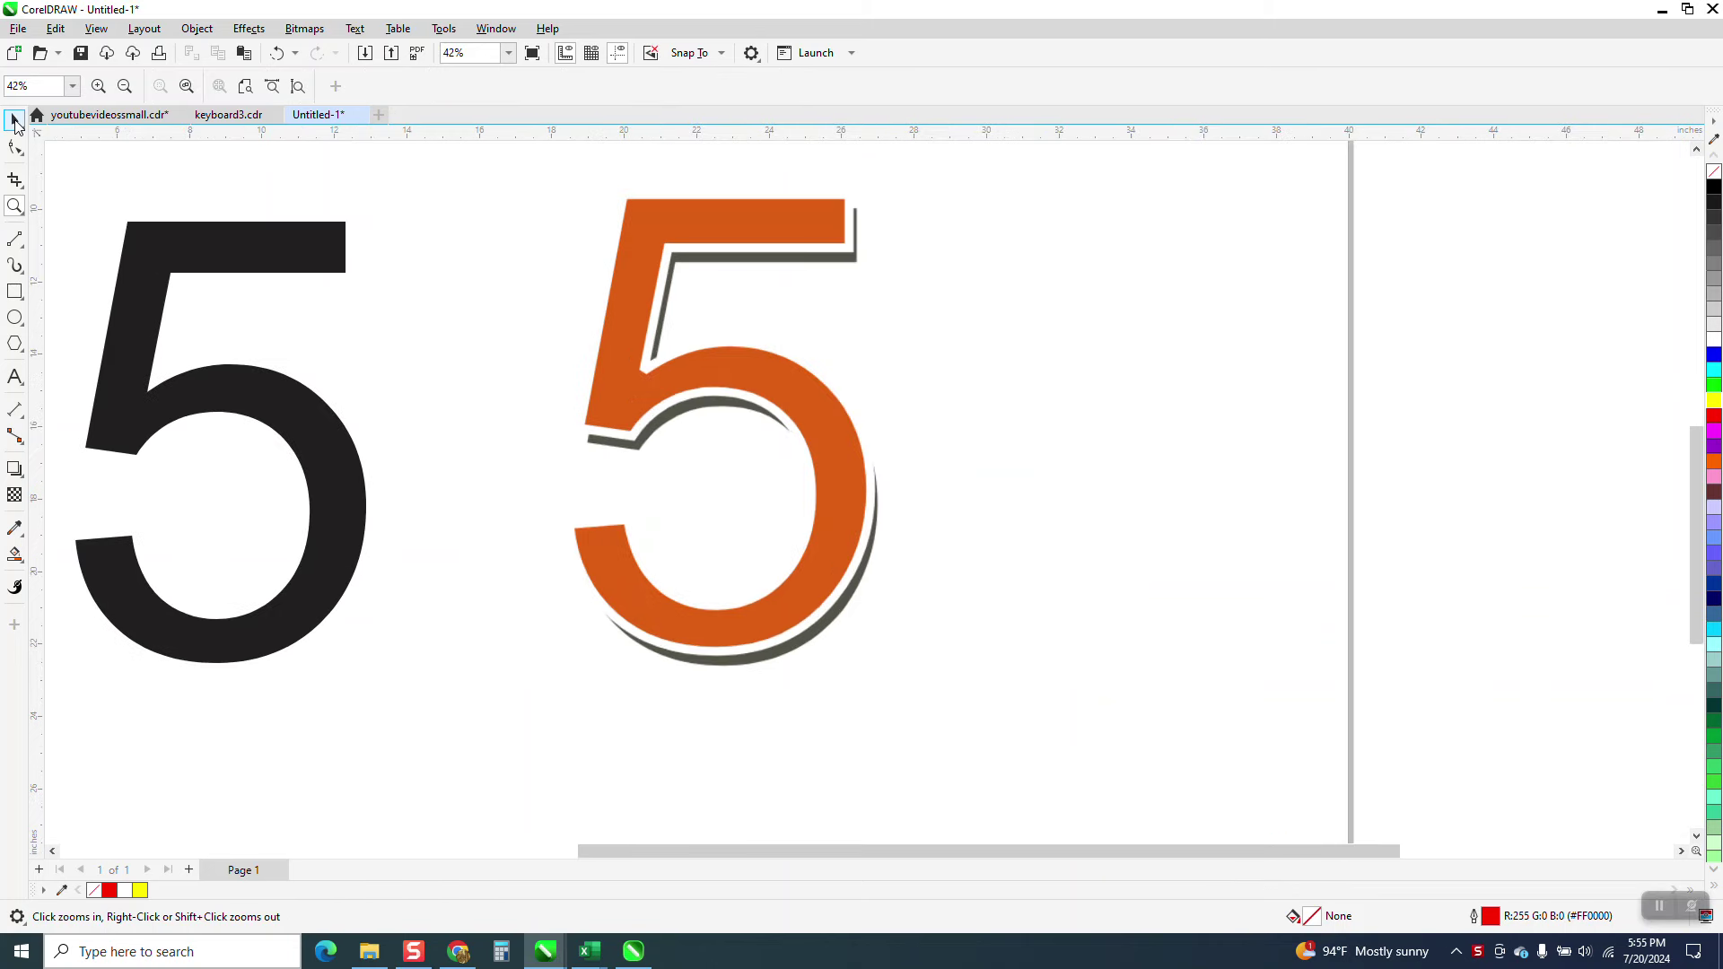
key(space)
drag(749, 240, 747, 318)
drag(876, 195, 1247, 373)
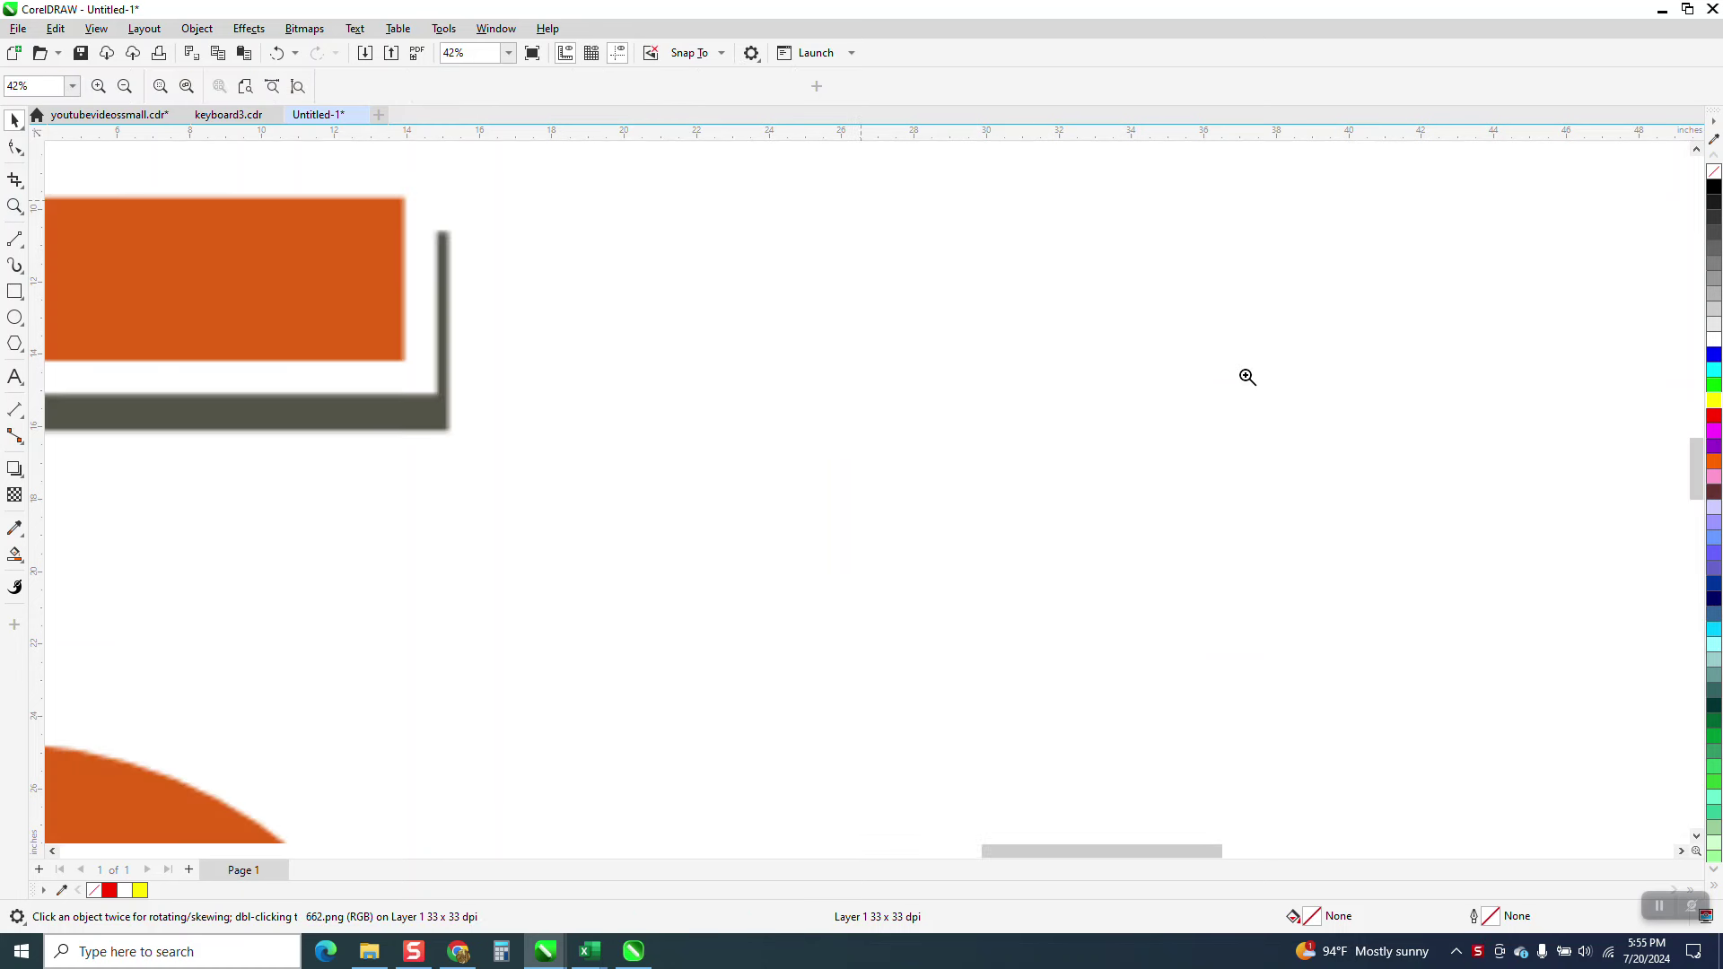
scroll(1167, 370, down, 3)
scroll(1178, 375, down, 5)
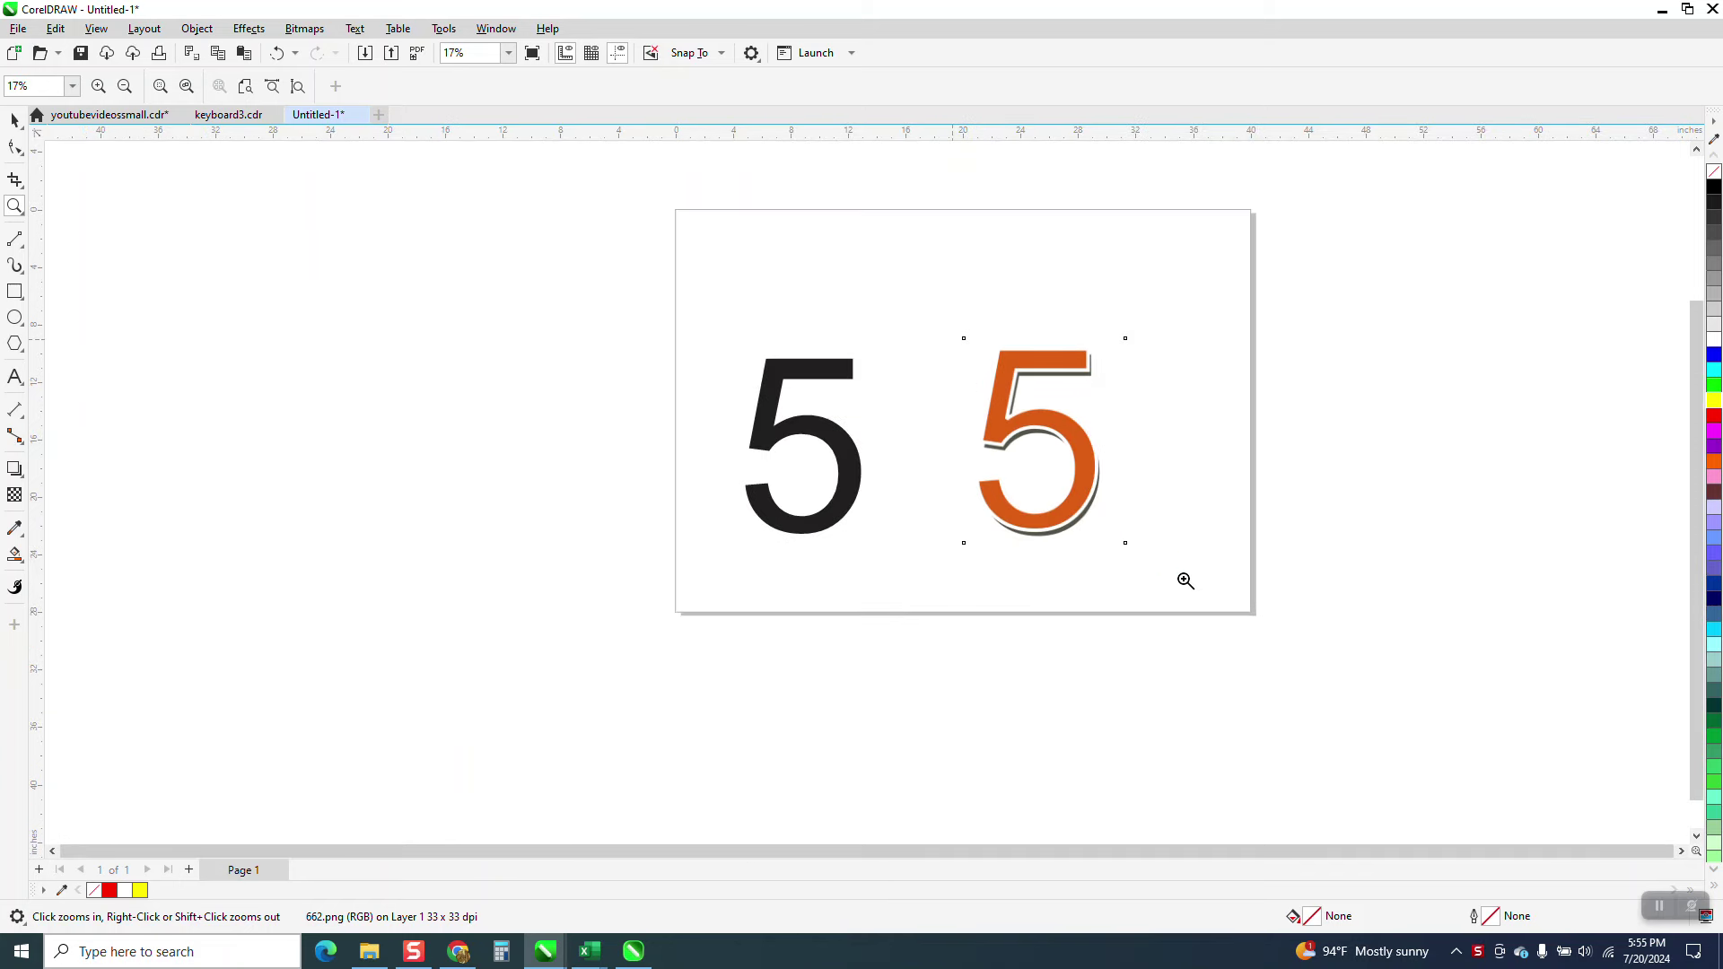
scroll(1185, 351, up, 3)
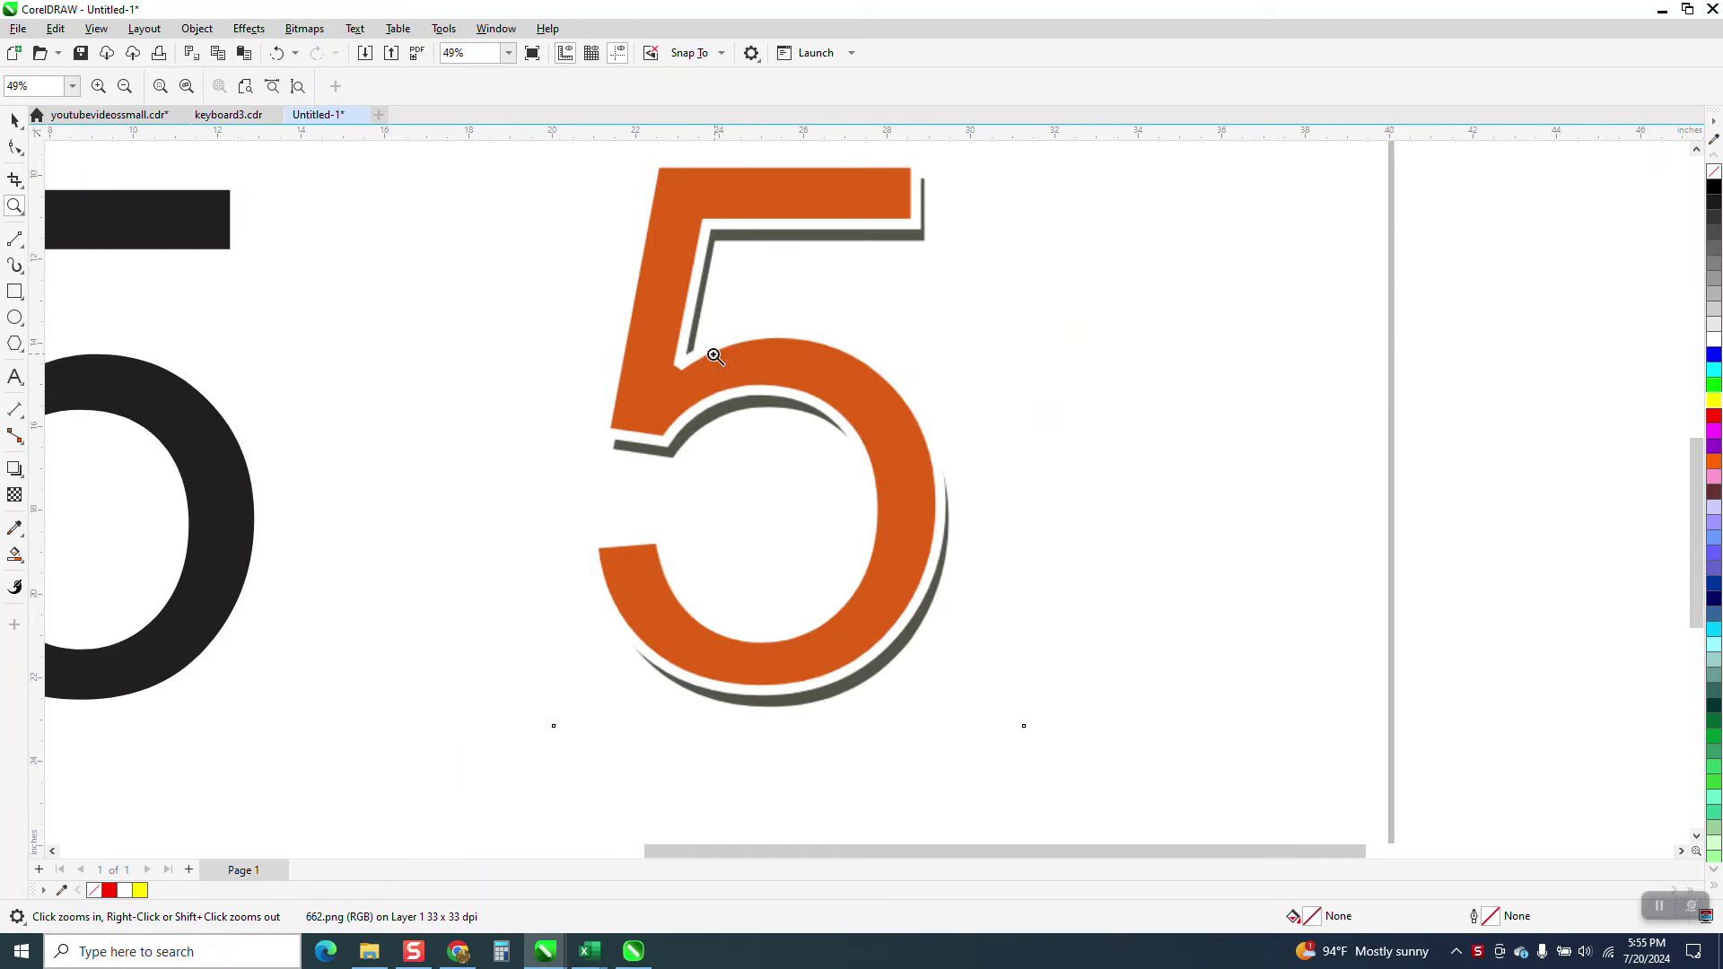
right_click(1158, 472)
- Draw a rectangle around the orange 5 and fill it yellow
key(space)
click(563, 350)
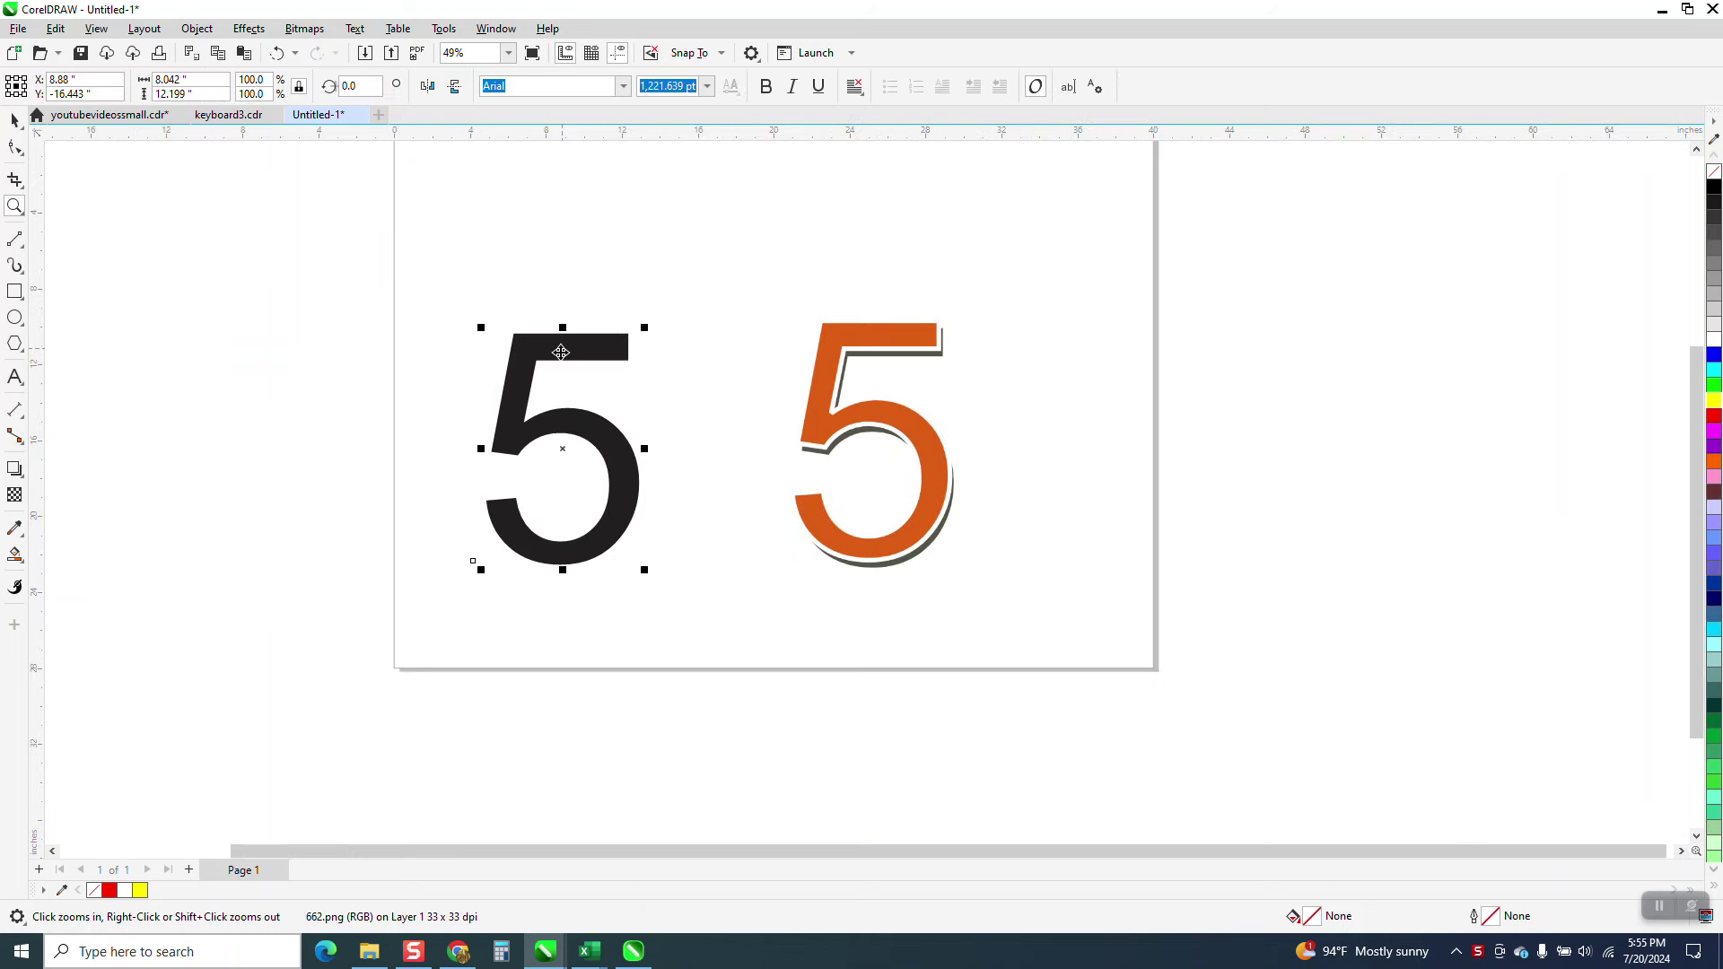
click(15, 293)
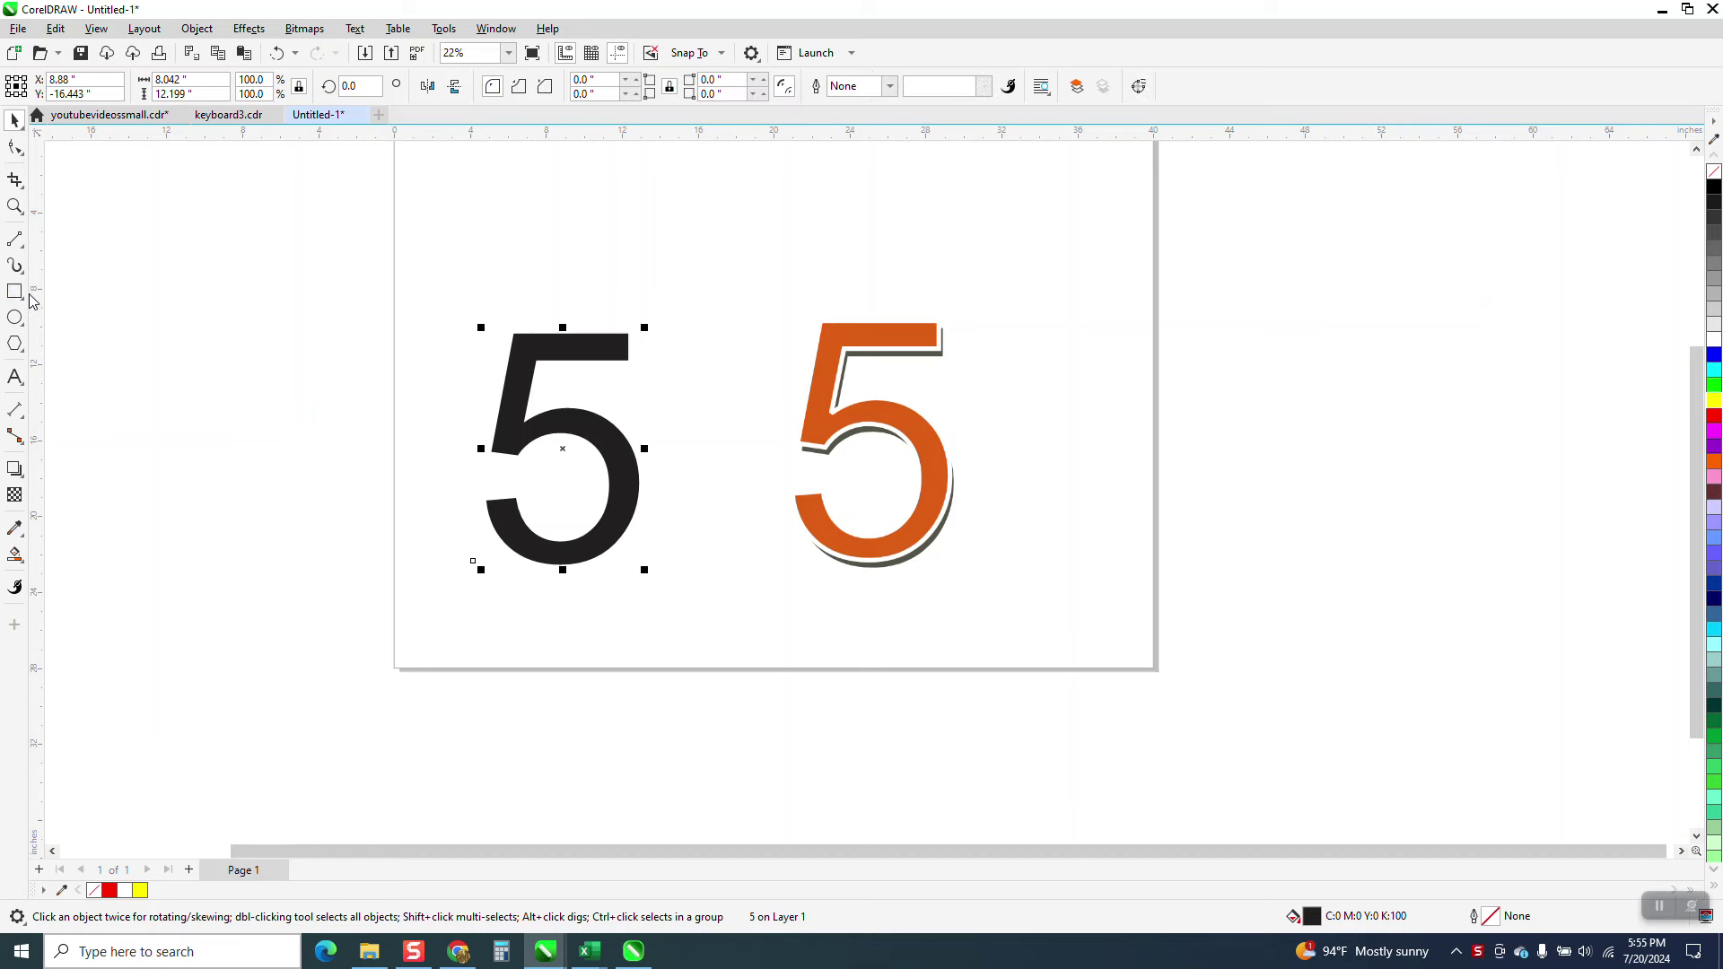
drag(765, 291, 988, 577)
click(1713, 401)
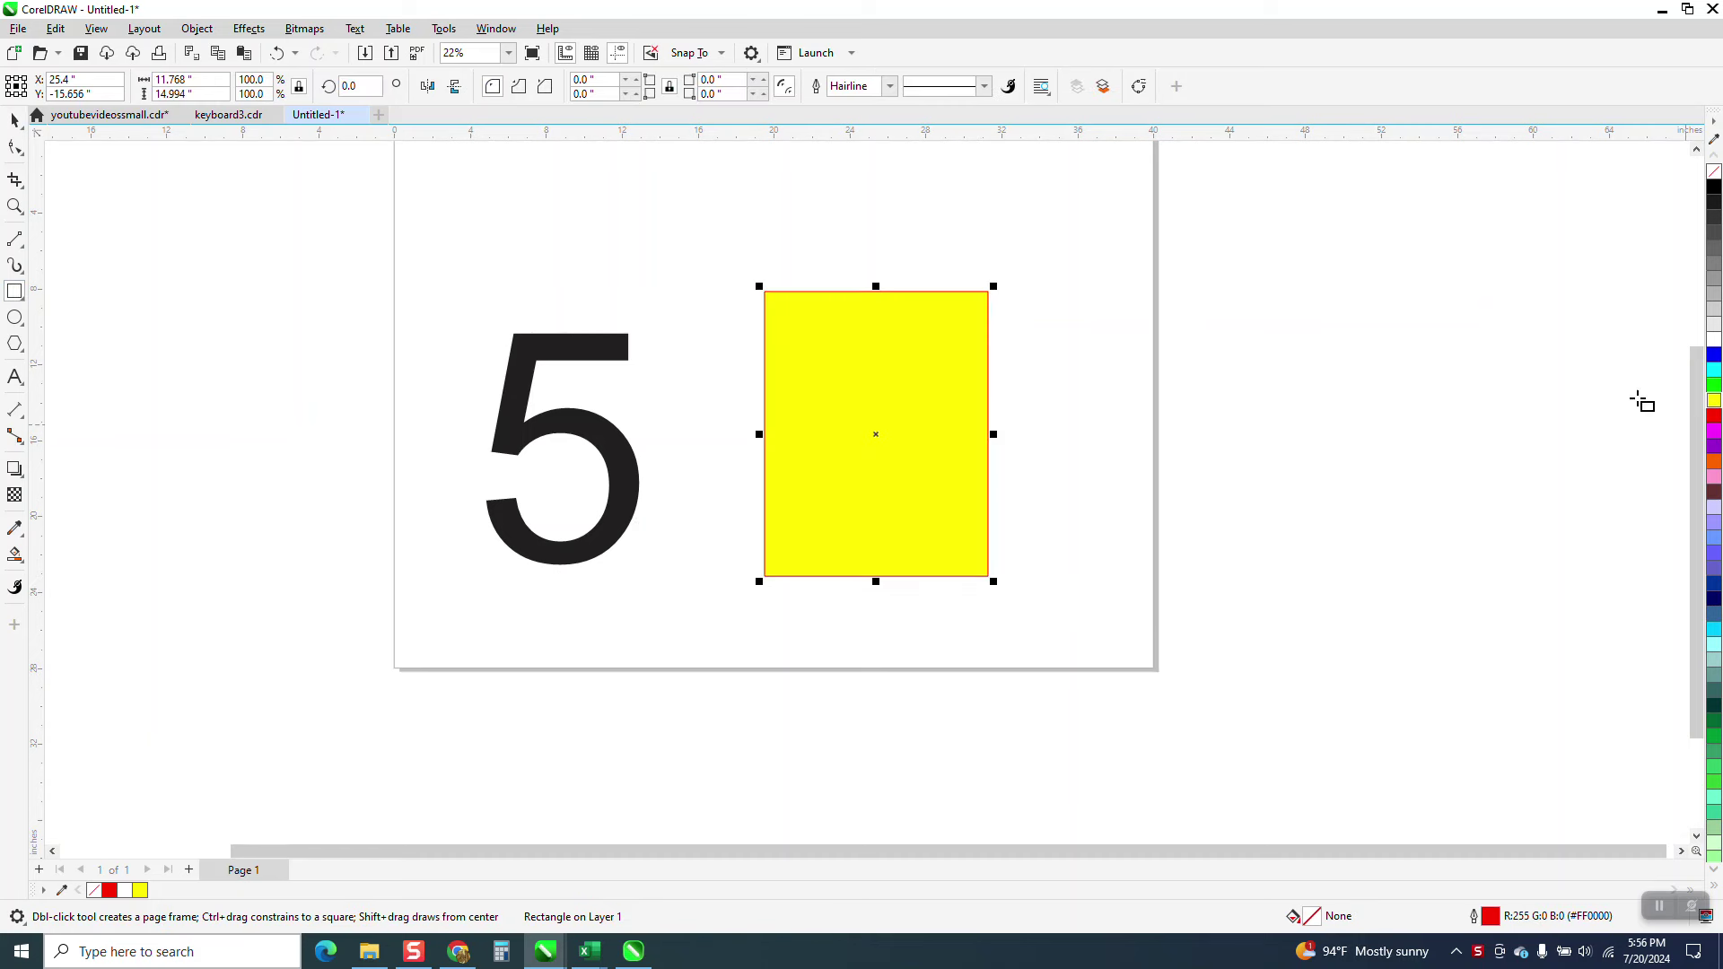
- Send the yellow rectangle To Back of Page and move it behind the black 5
click(97, 30)
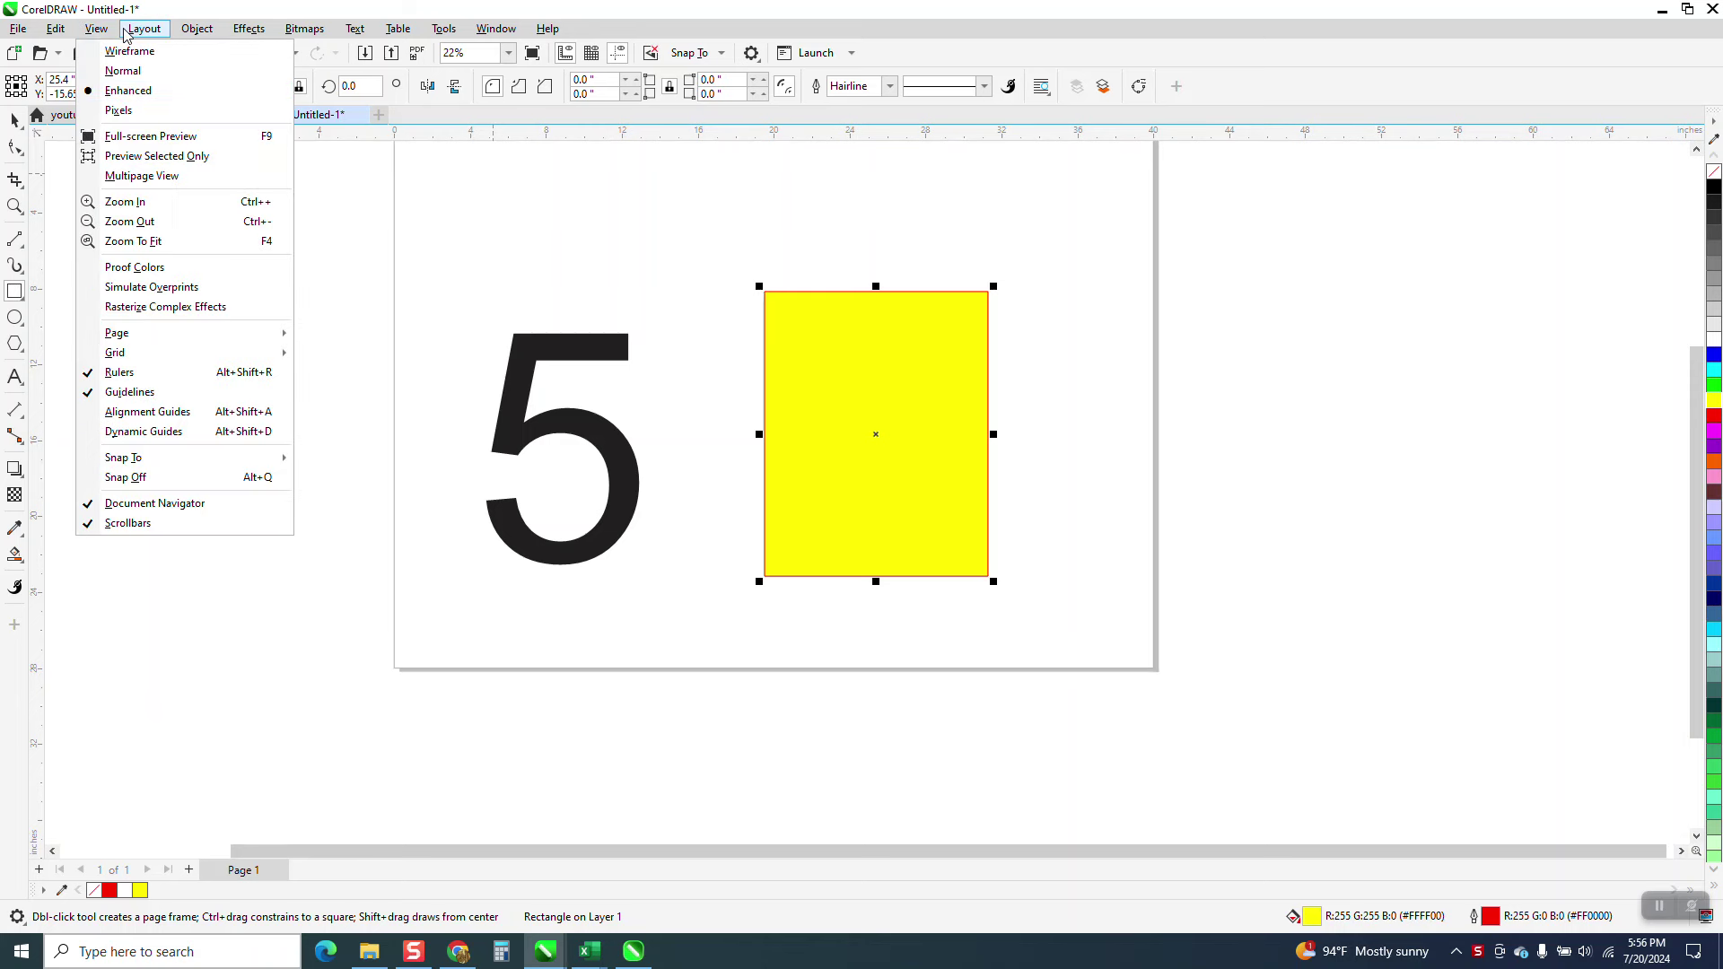
mouse_move(196, 29)
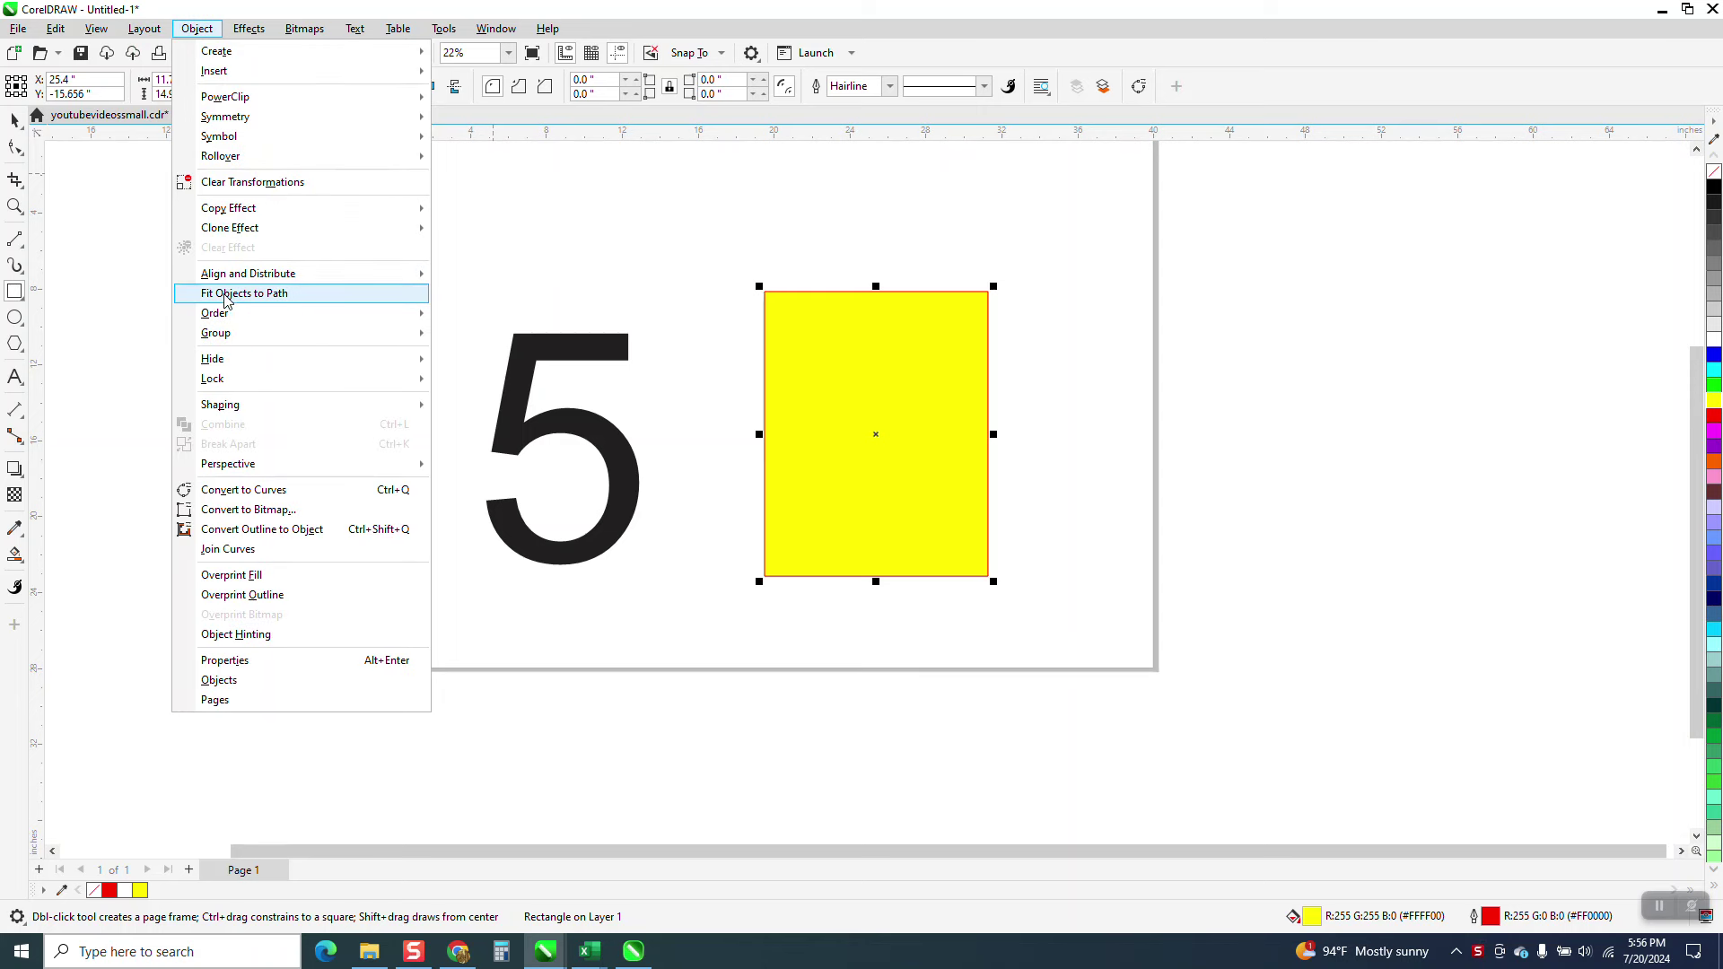
mouse_move(226, 323)
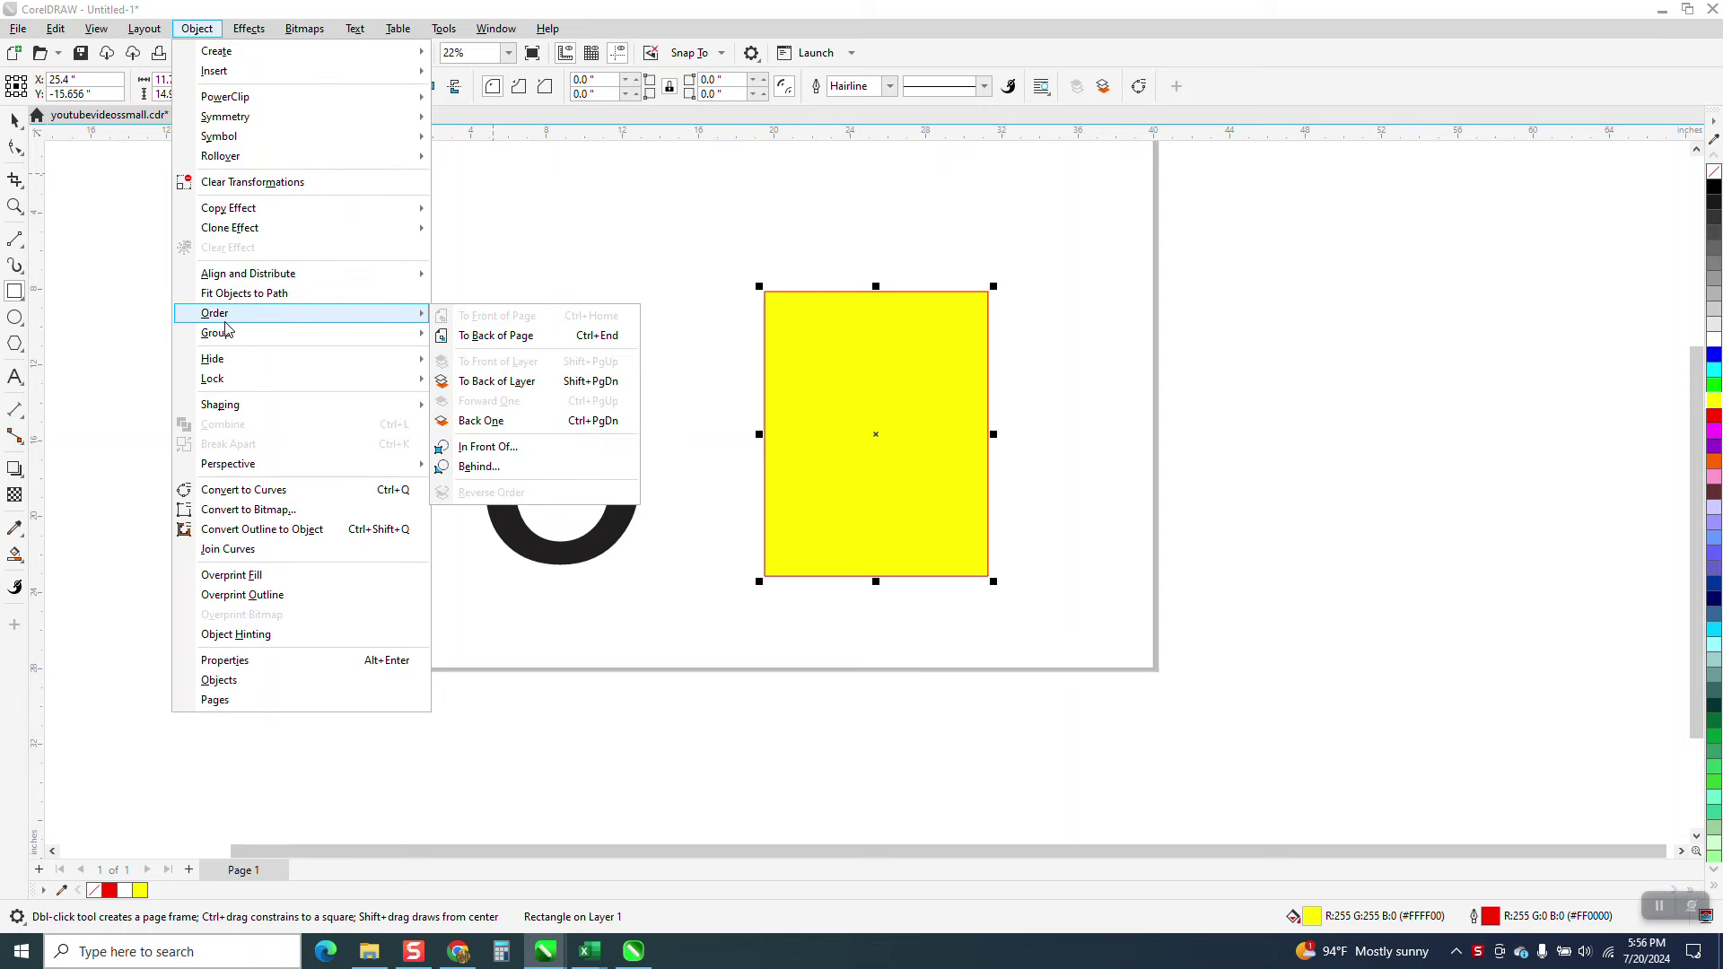
click(514, 338)
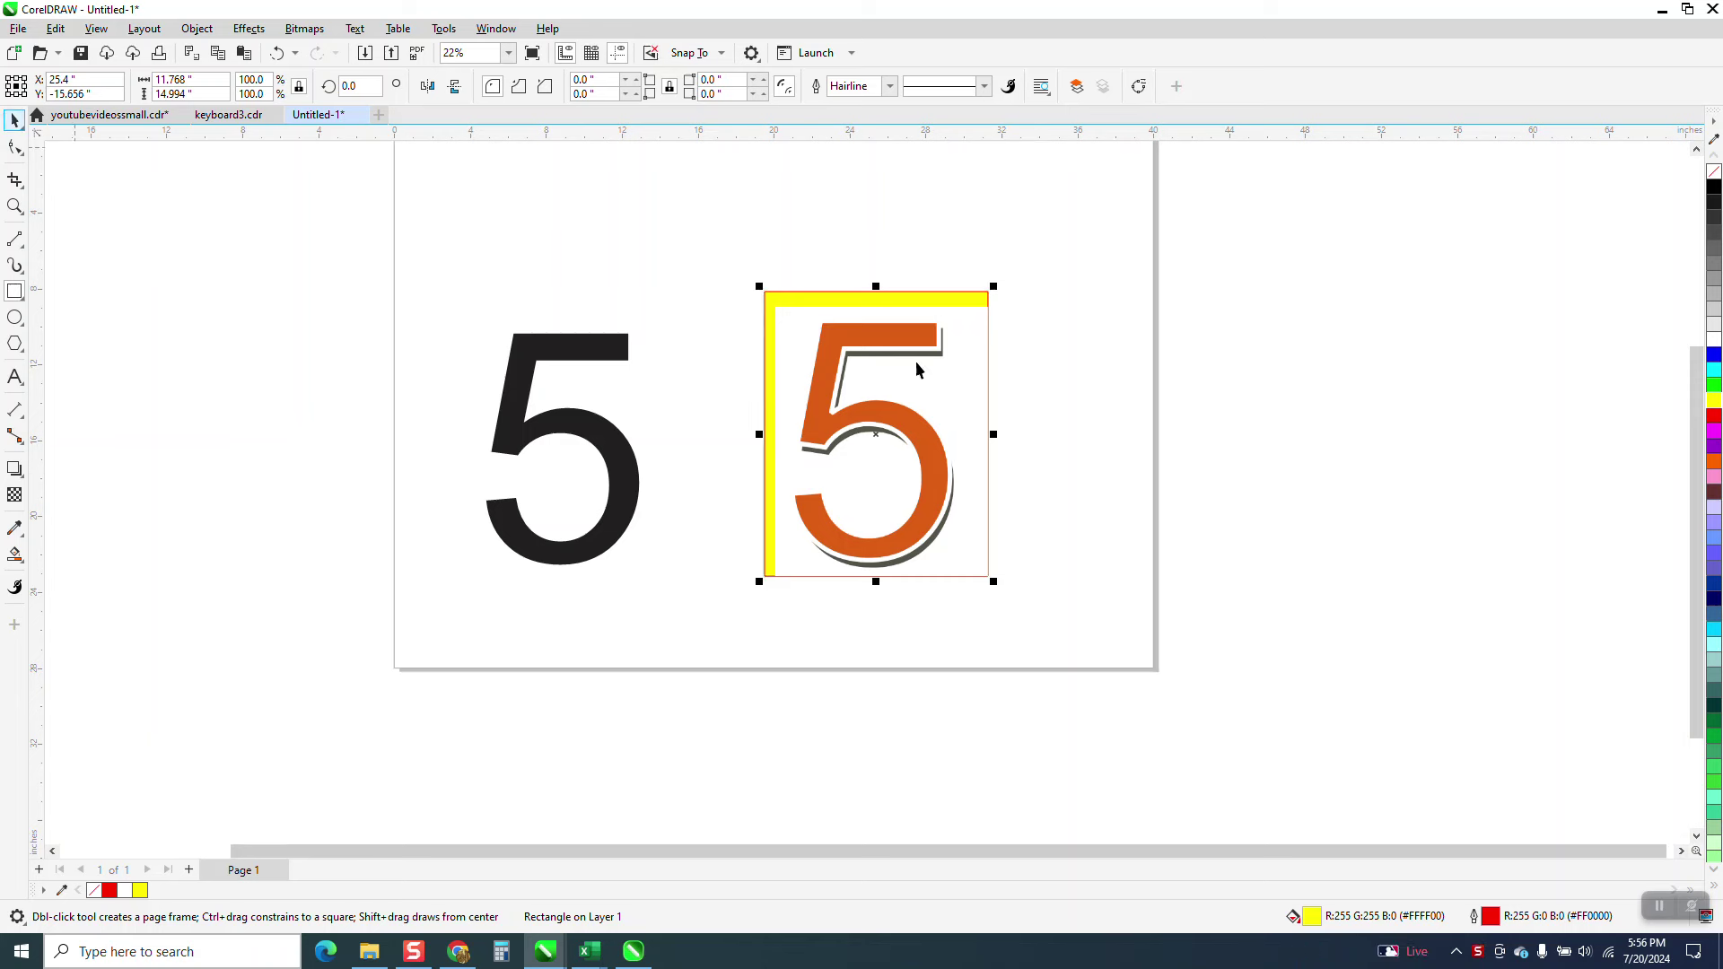
key(space)
drag(768, 289, 611, 310)
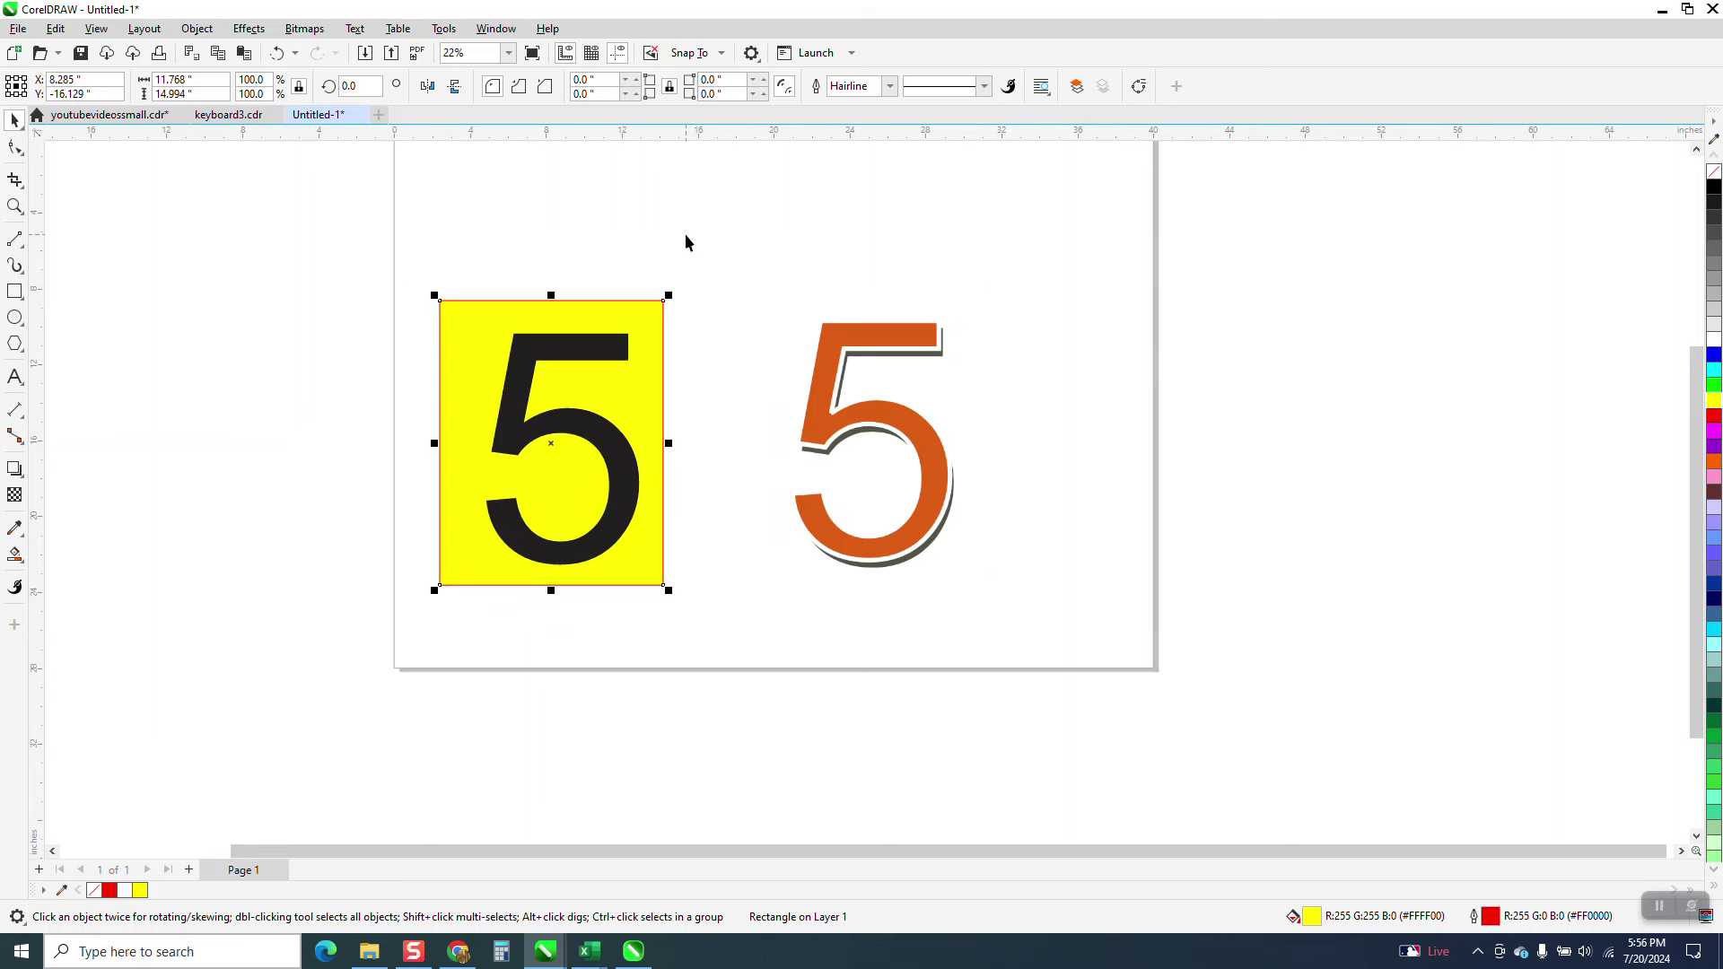
- Set the nudge distance to 9 inches and nudge the black 5 left twice
click(616, 339)
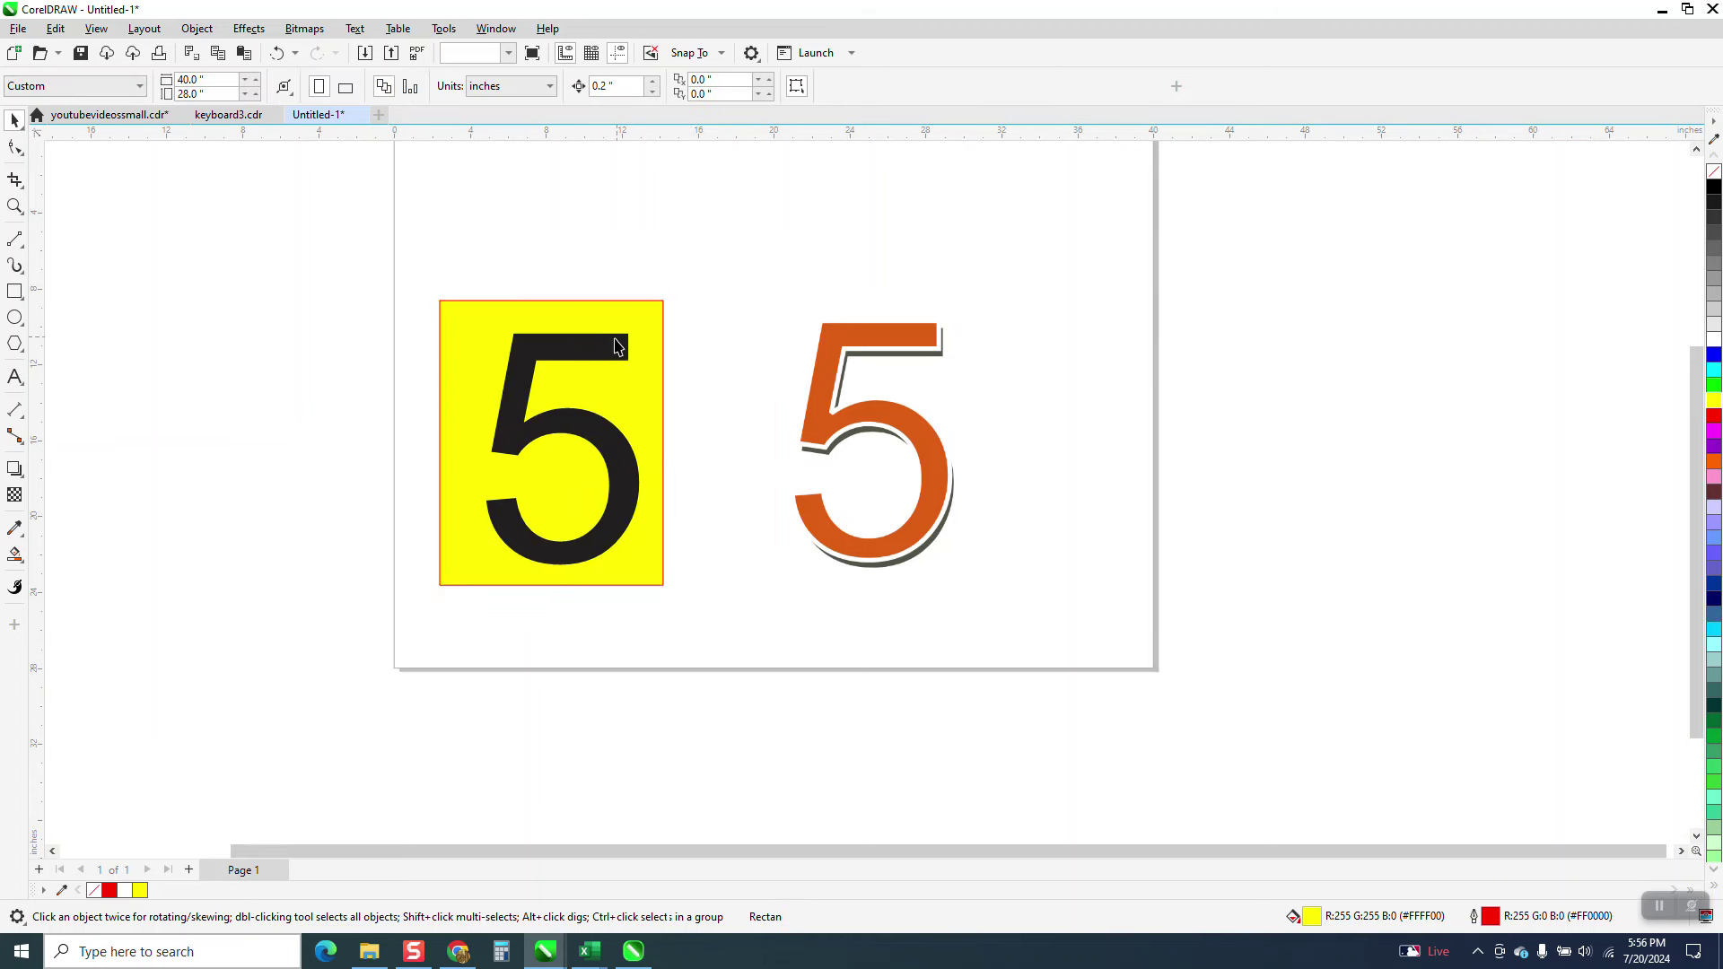
click(588, 211)
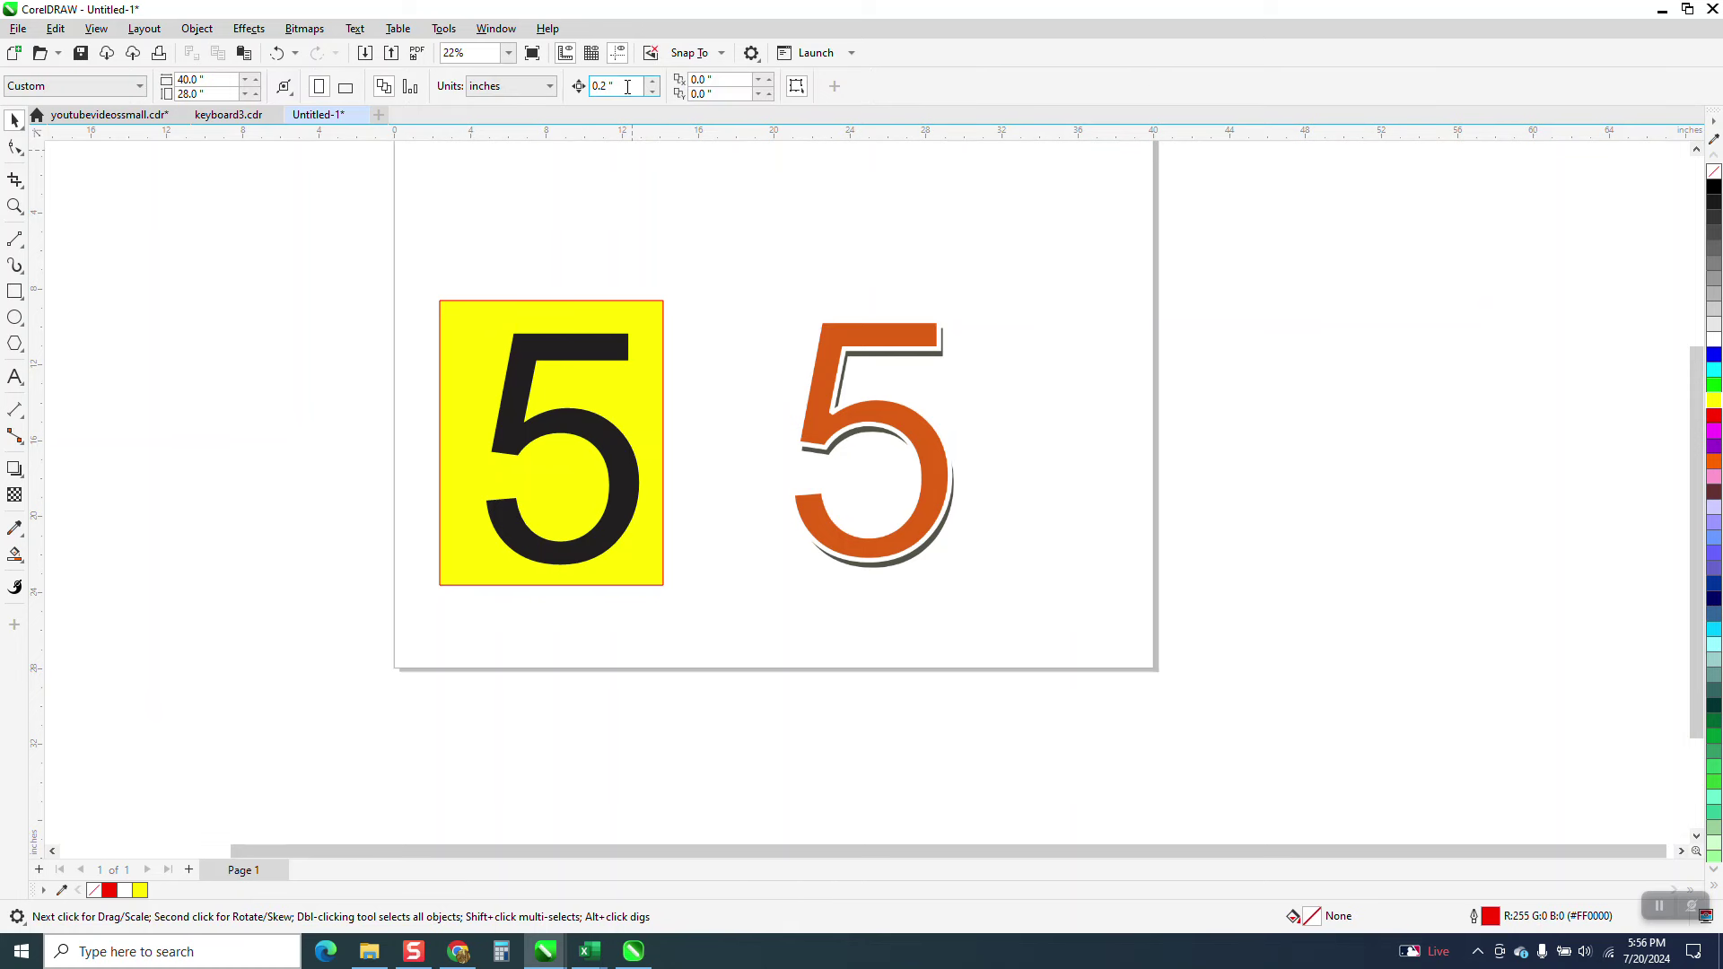
click(628, 86)
text(9)
click(590, 359)
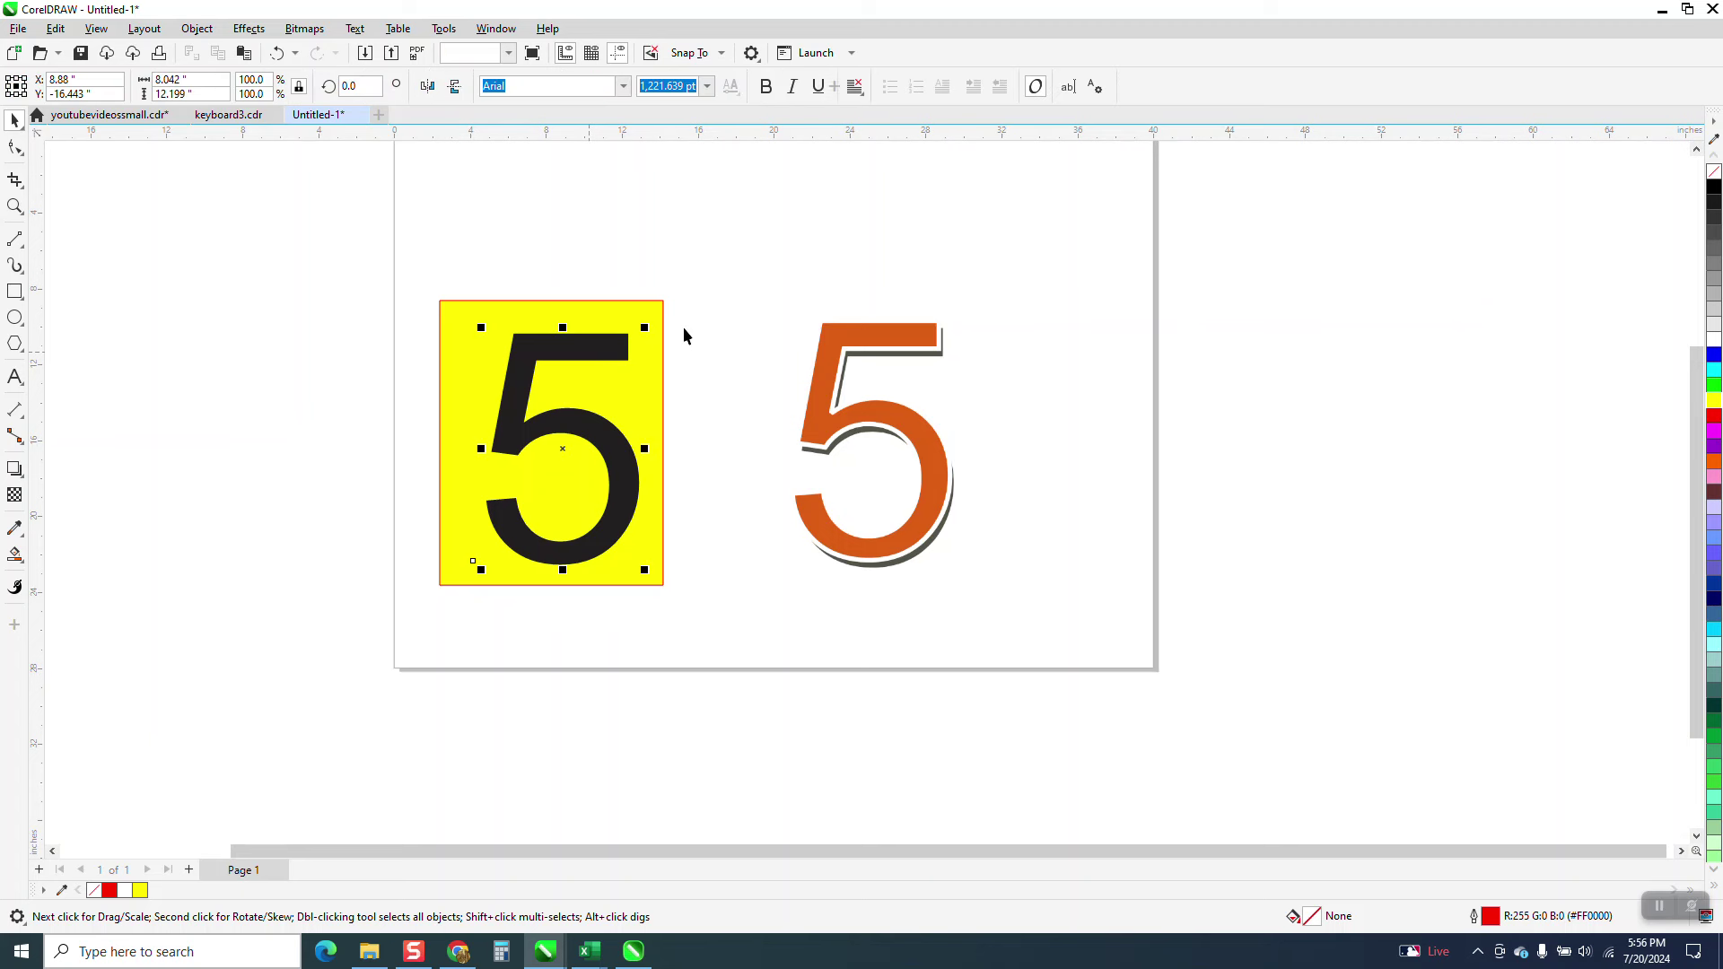
key(Left)
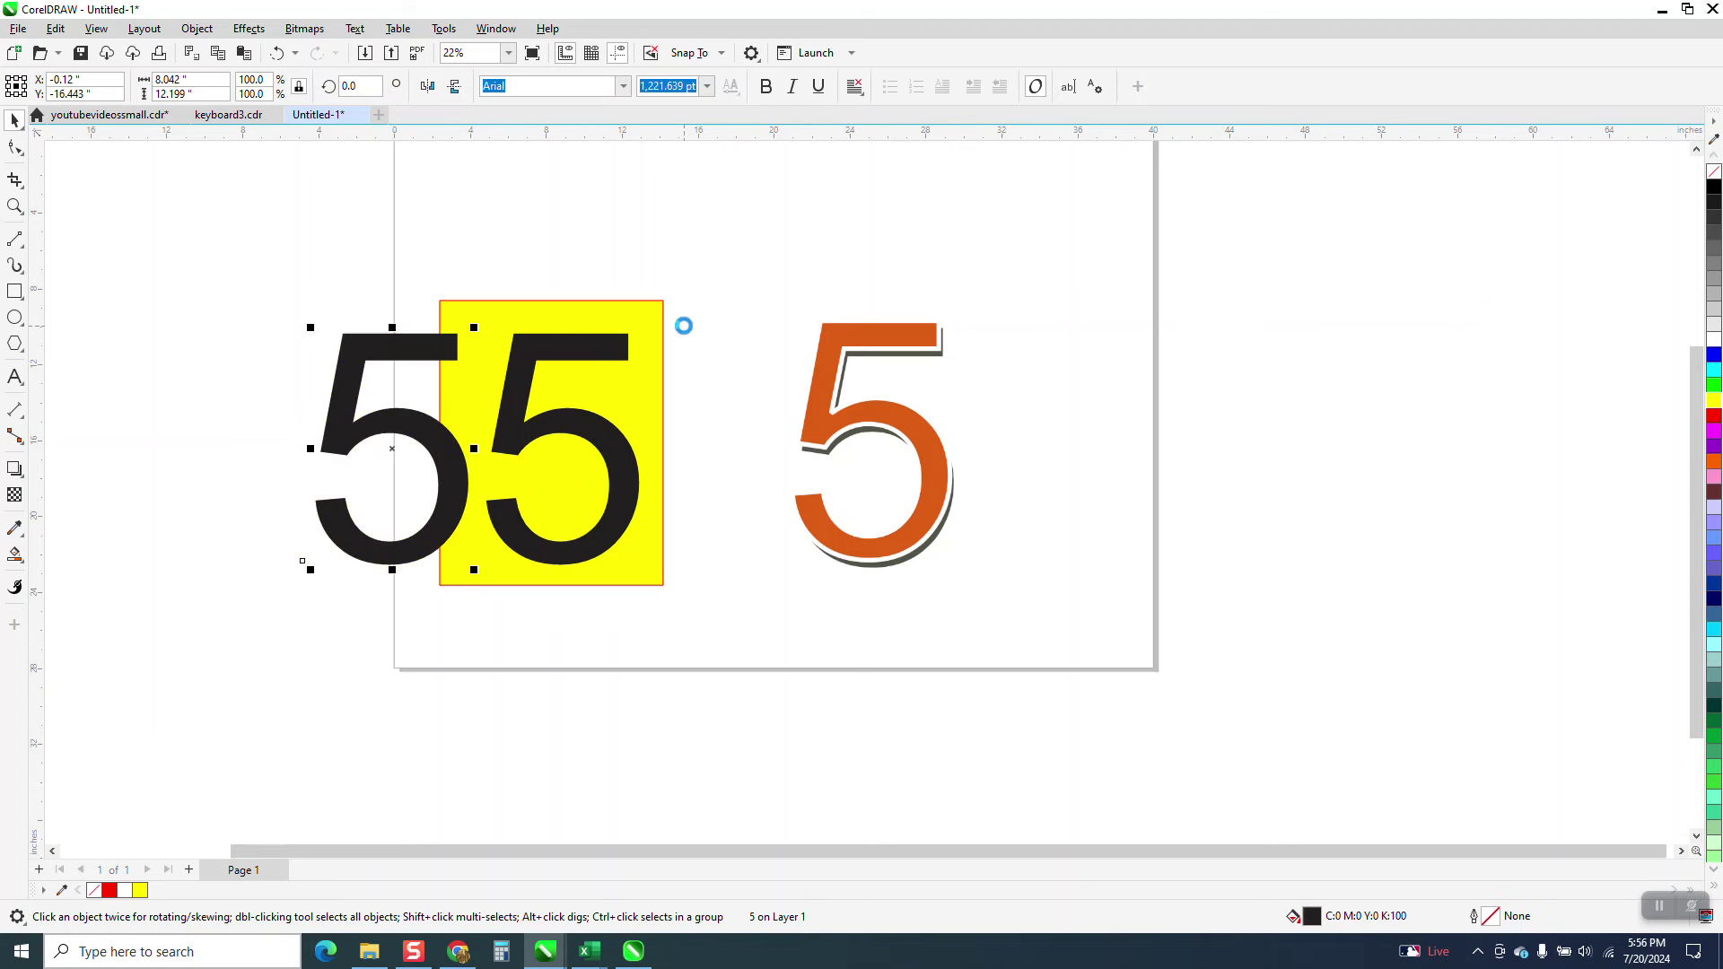
key(Left)
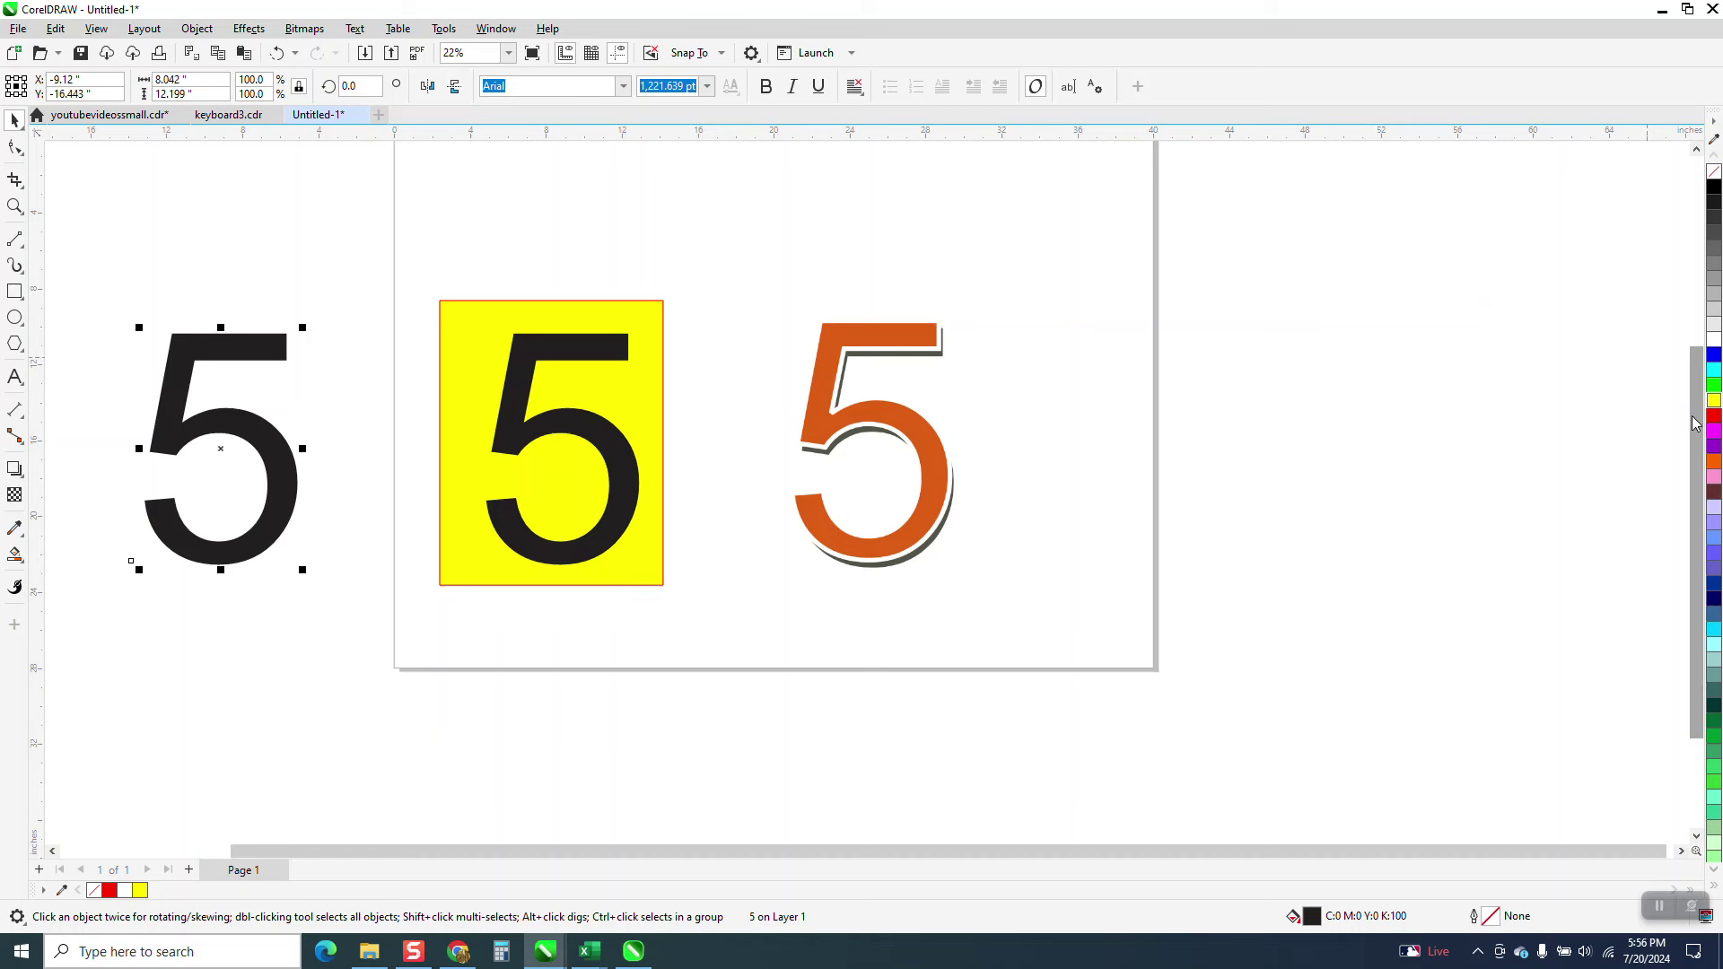
- Fill the left 5 orange and move the yellow rectangle behind it
click(1715, 462)
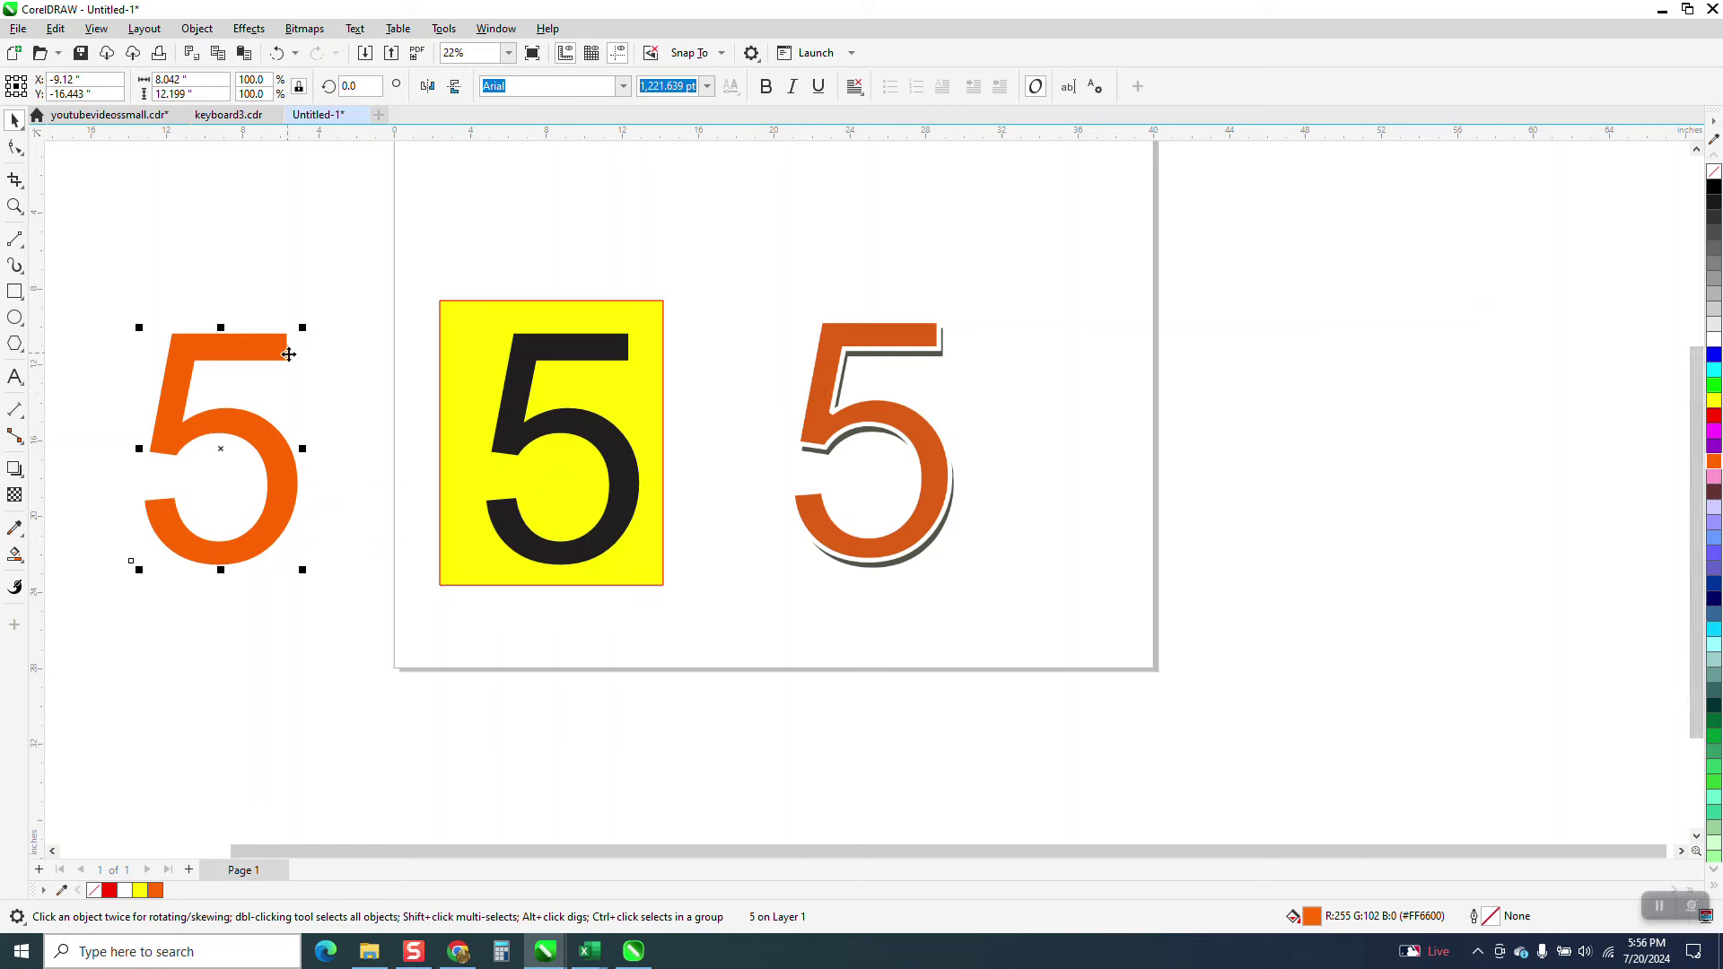
drag(463, 357, 132, 350)
click(214, 218)
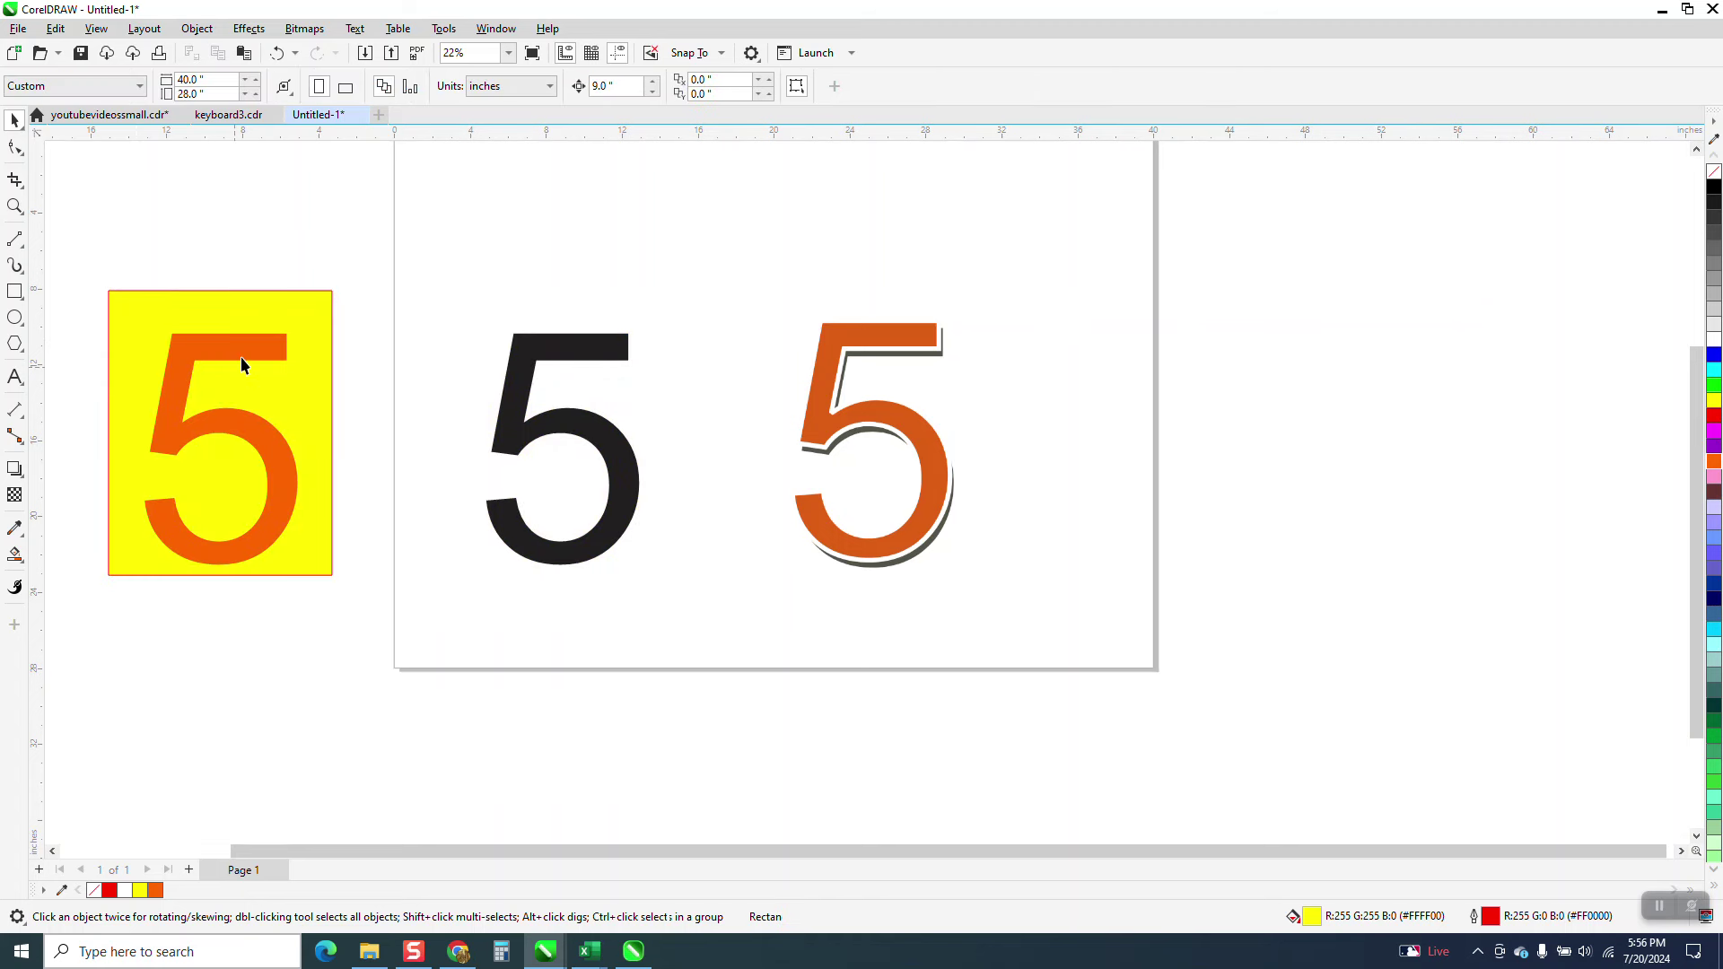
- Give the orange 5 a white outline 0.25 in wide
click(240, 357)
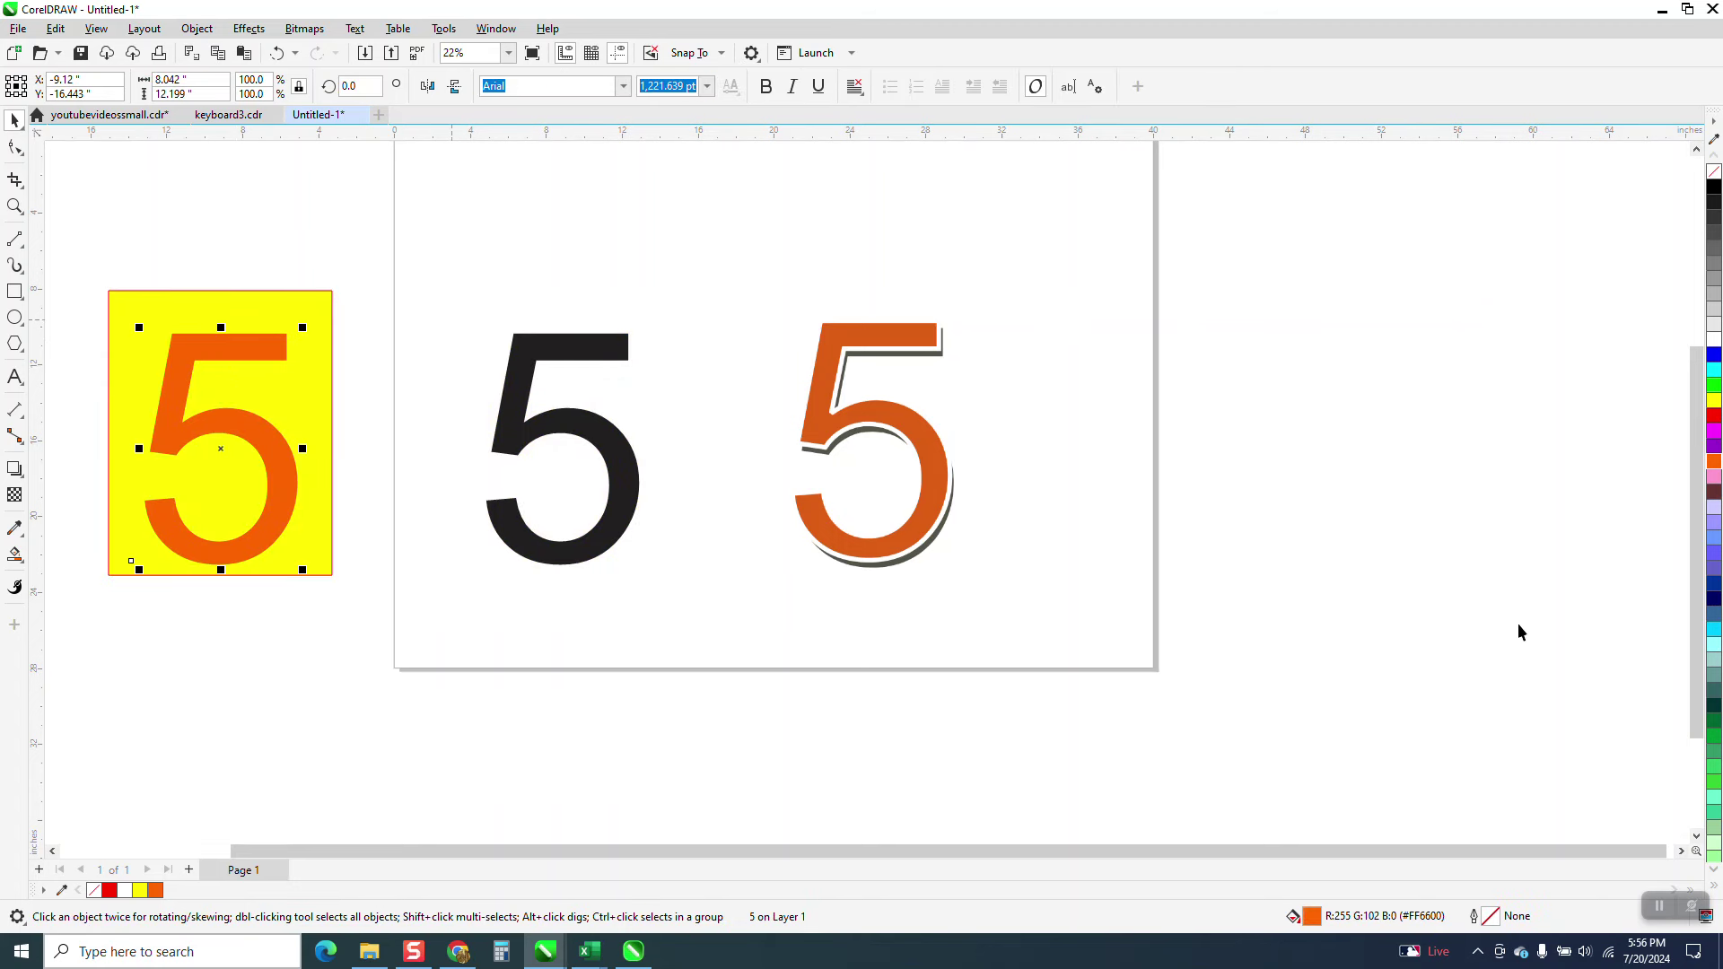
right_click(1714, 345)
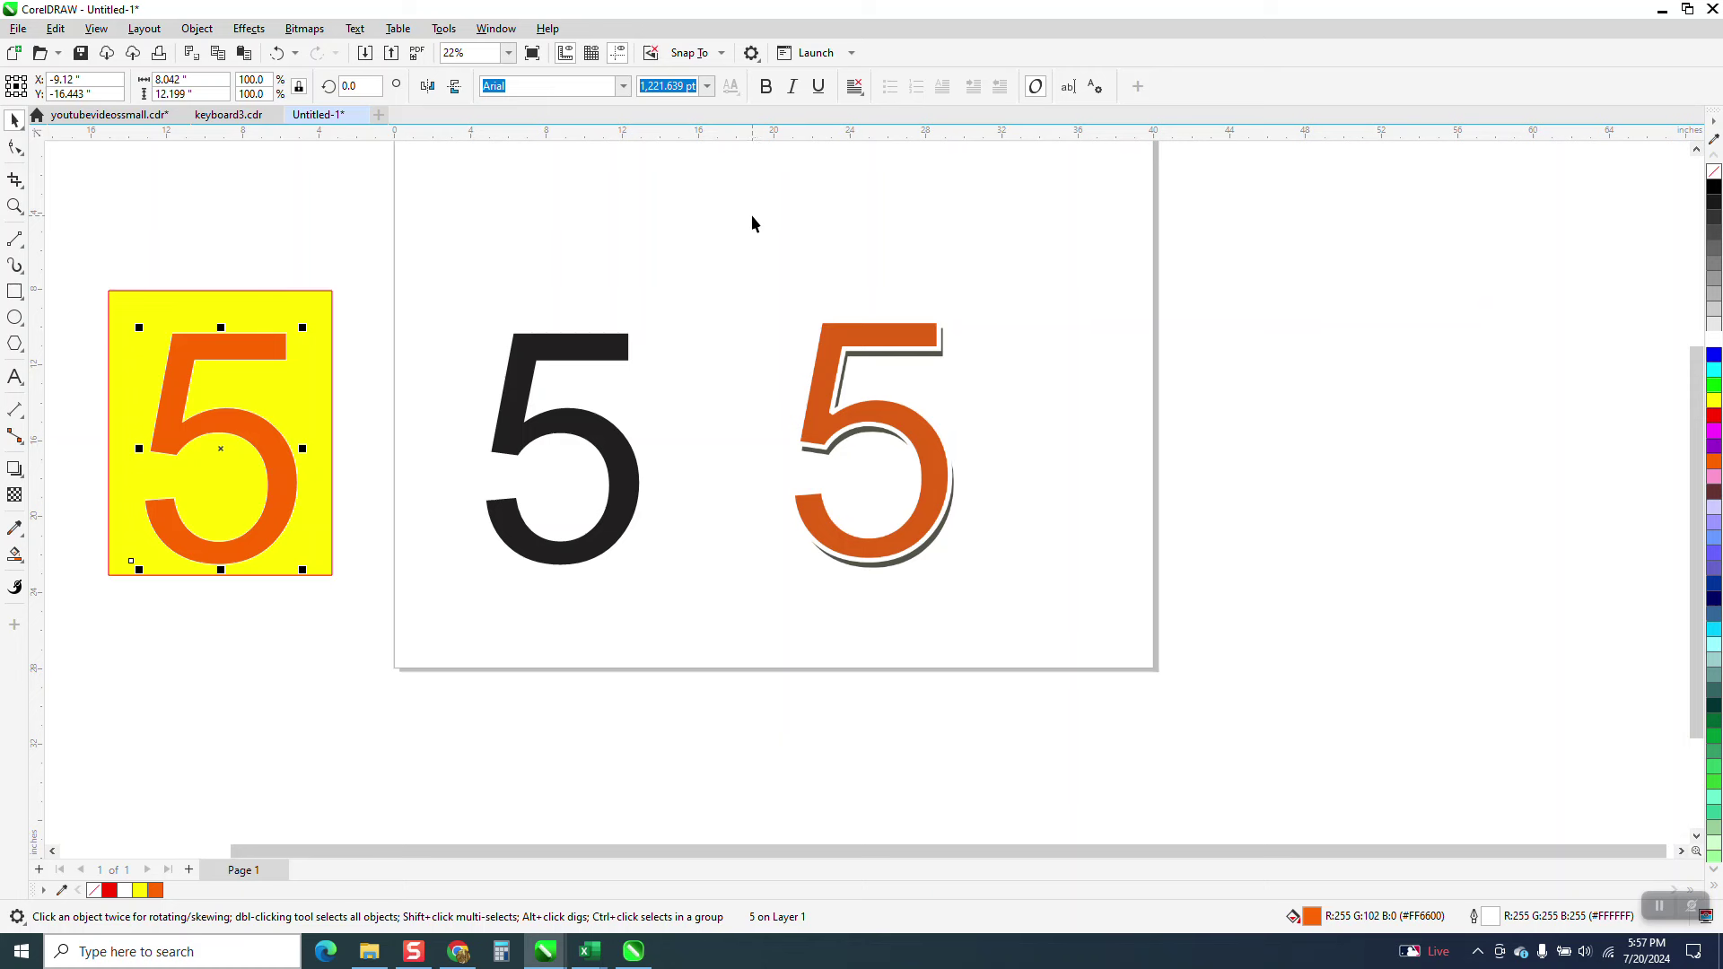
key(F12)
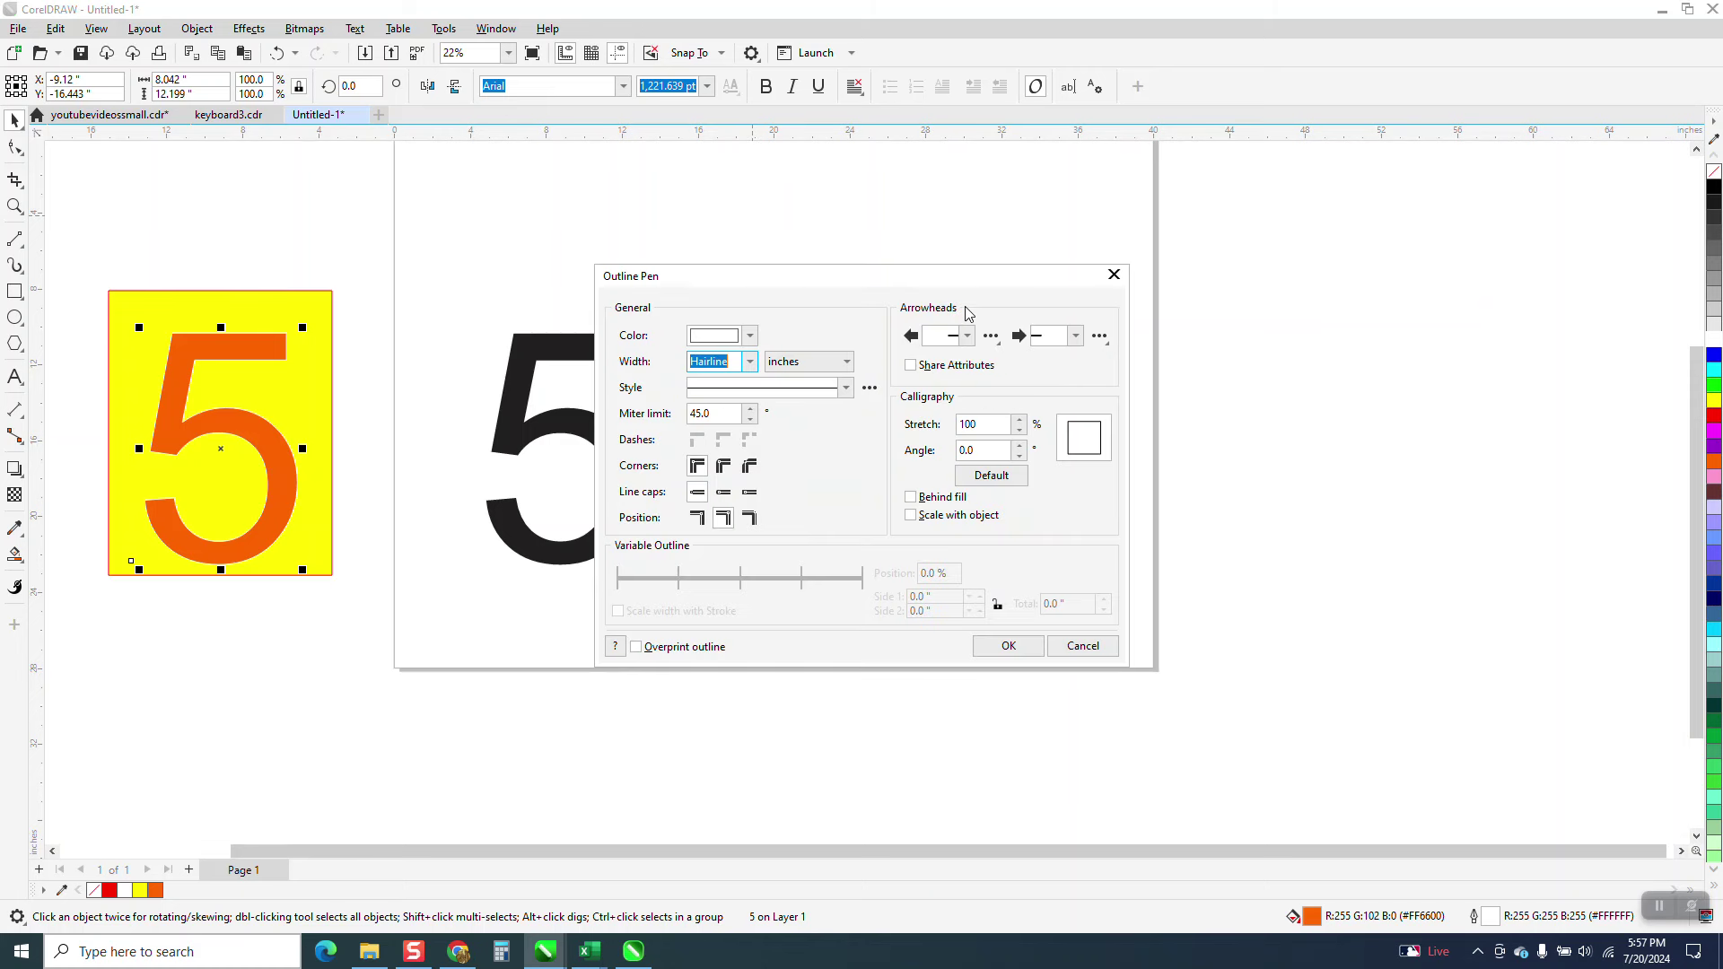
click(751, 363)
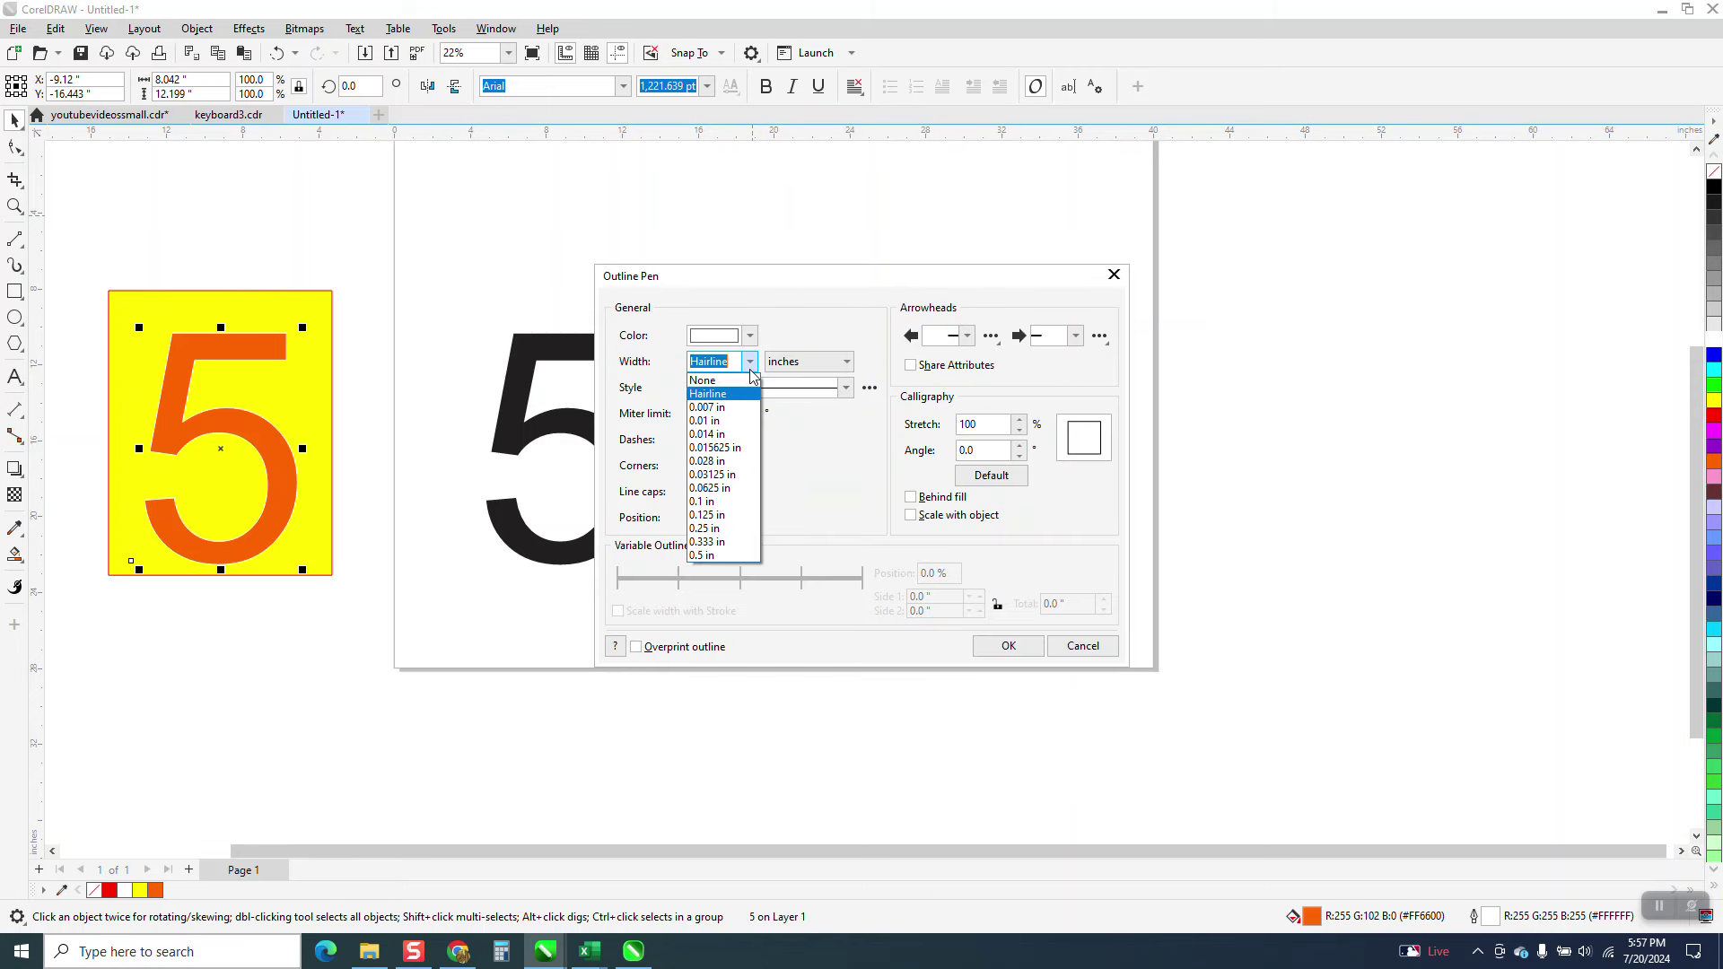
click(719, 533)
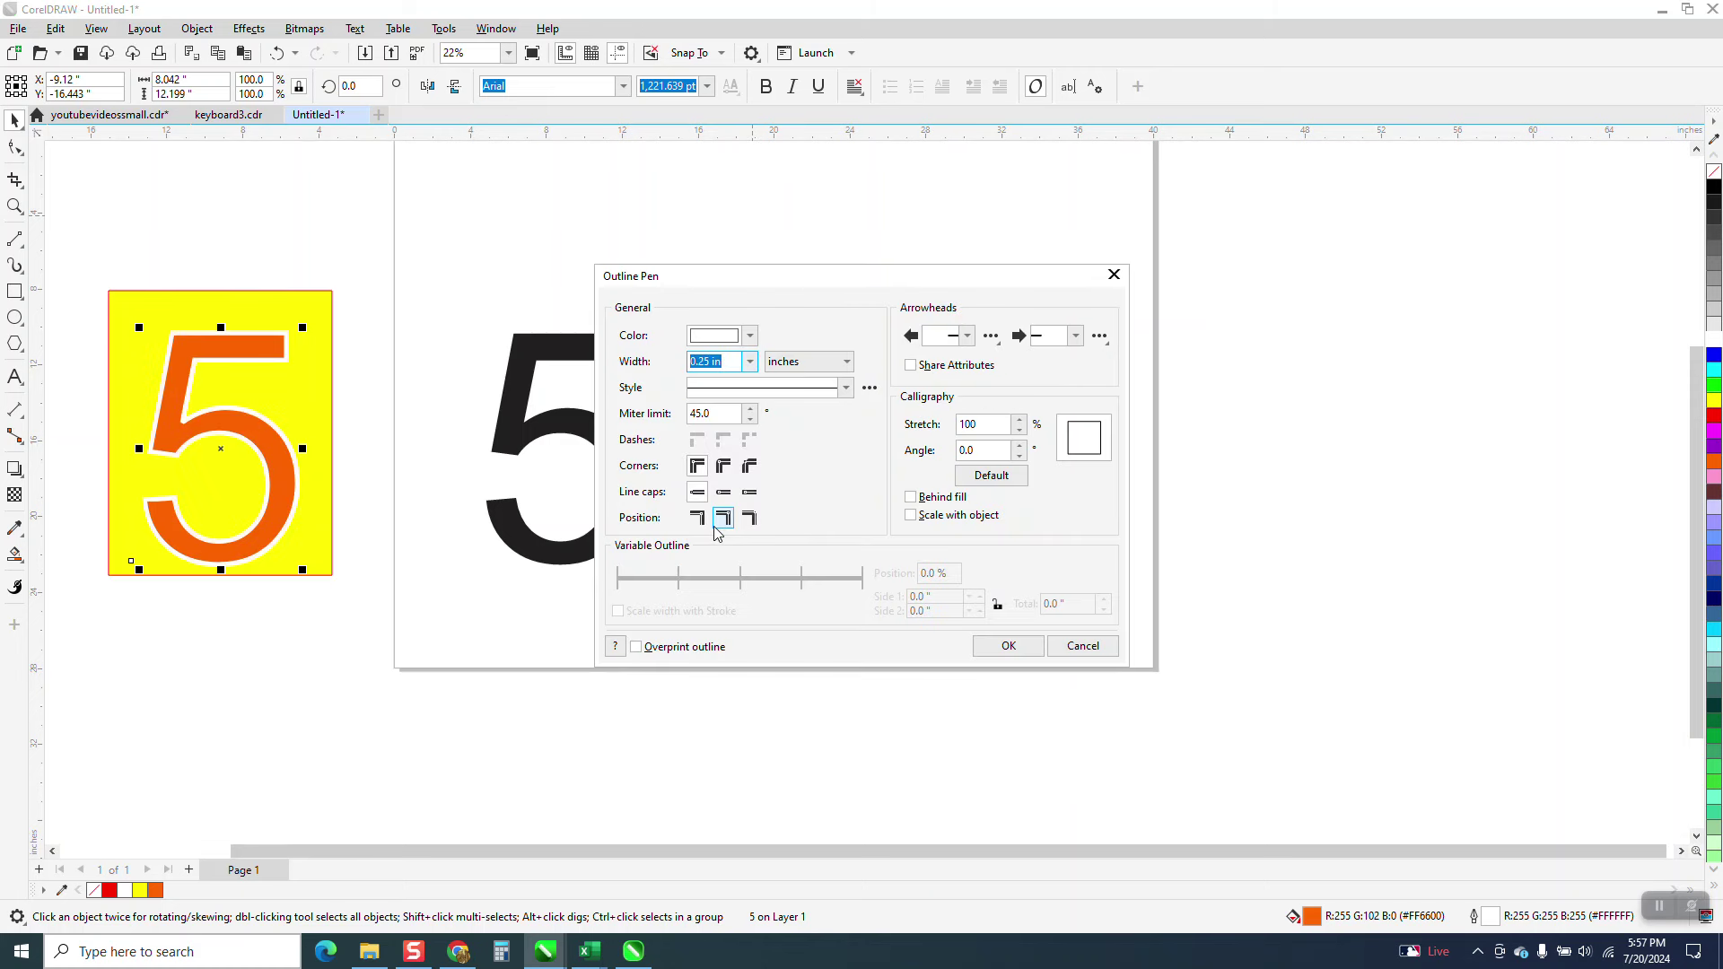
click(1010, 646)
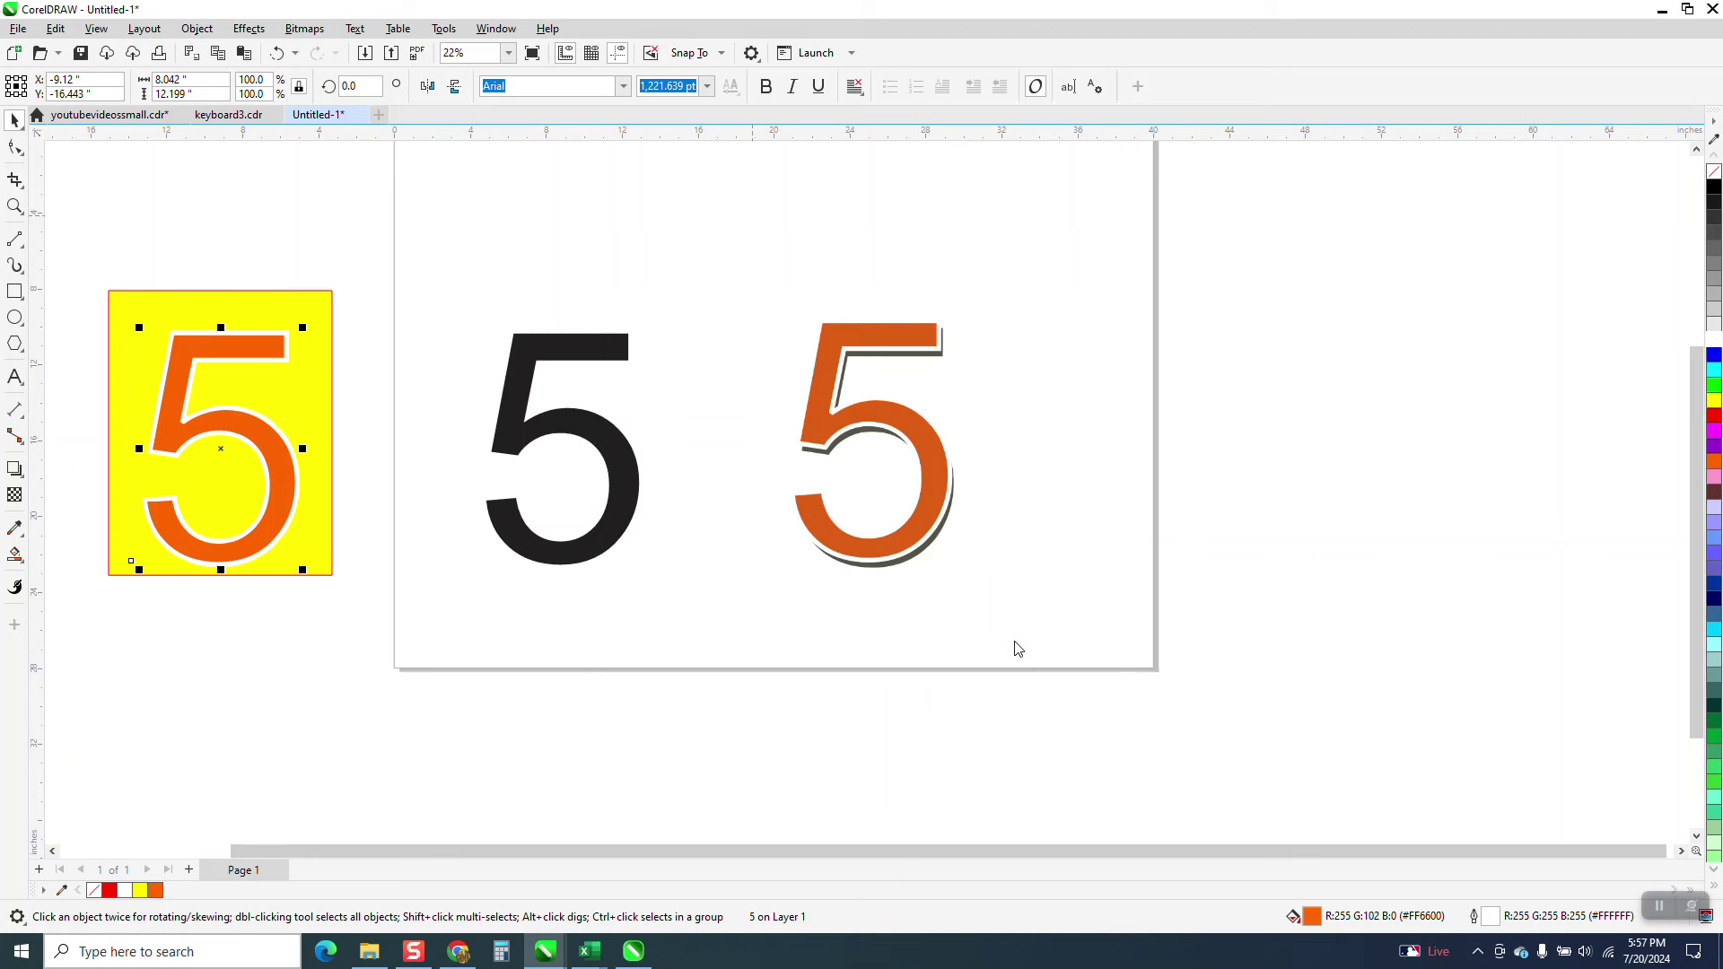
- Shift the orange 5 right, move the yellow rectangle behind it, and zoom in on the panel
click(265, 348)
key(Right)
key(Right)
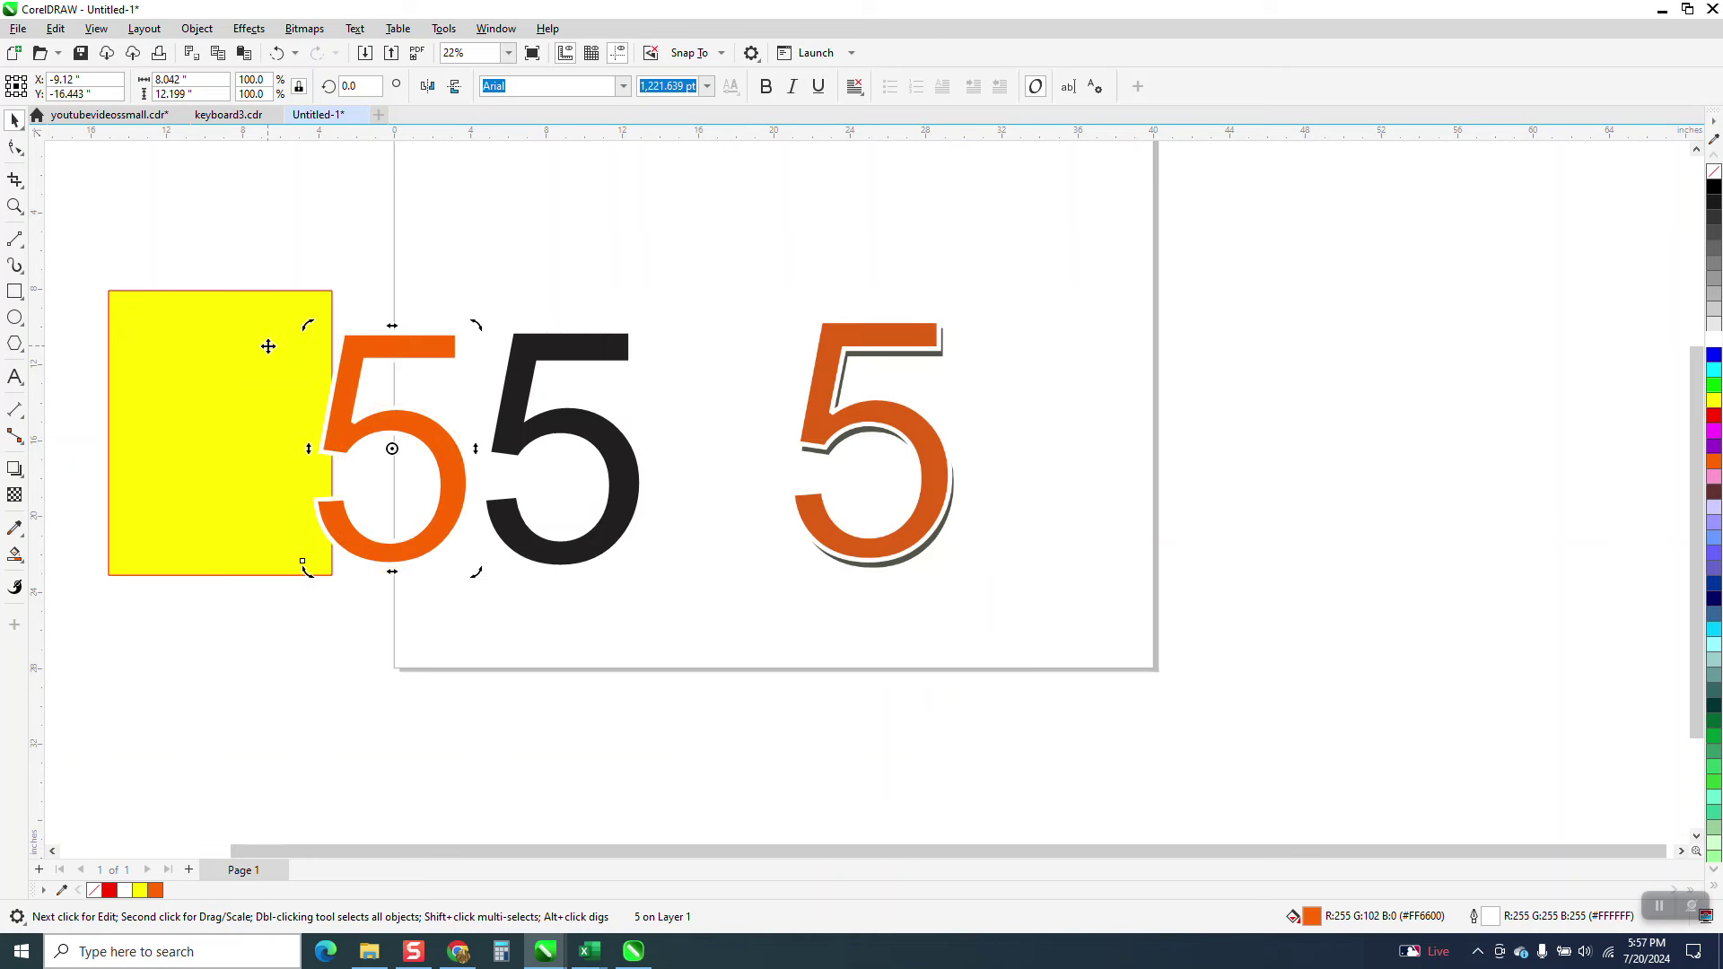
drag(234, 347, 591, 358)
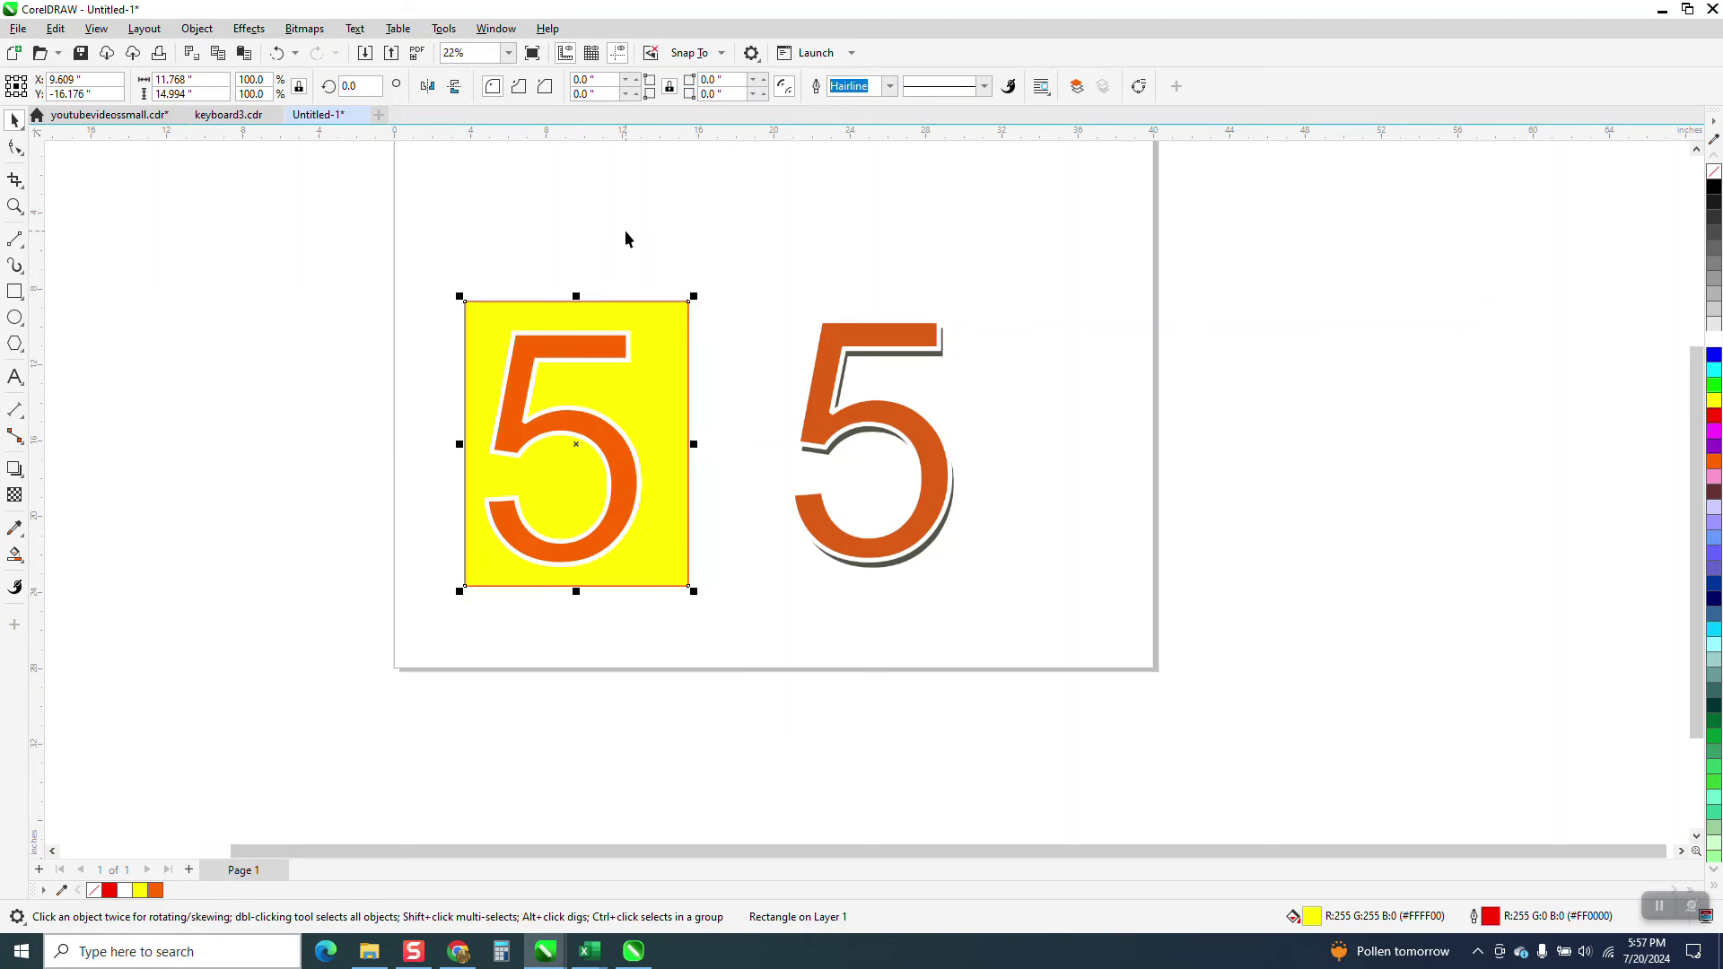
click(15, 207)
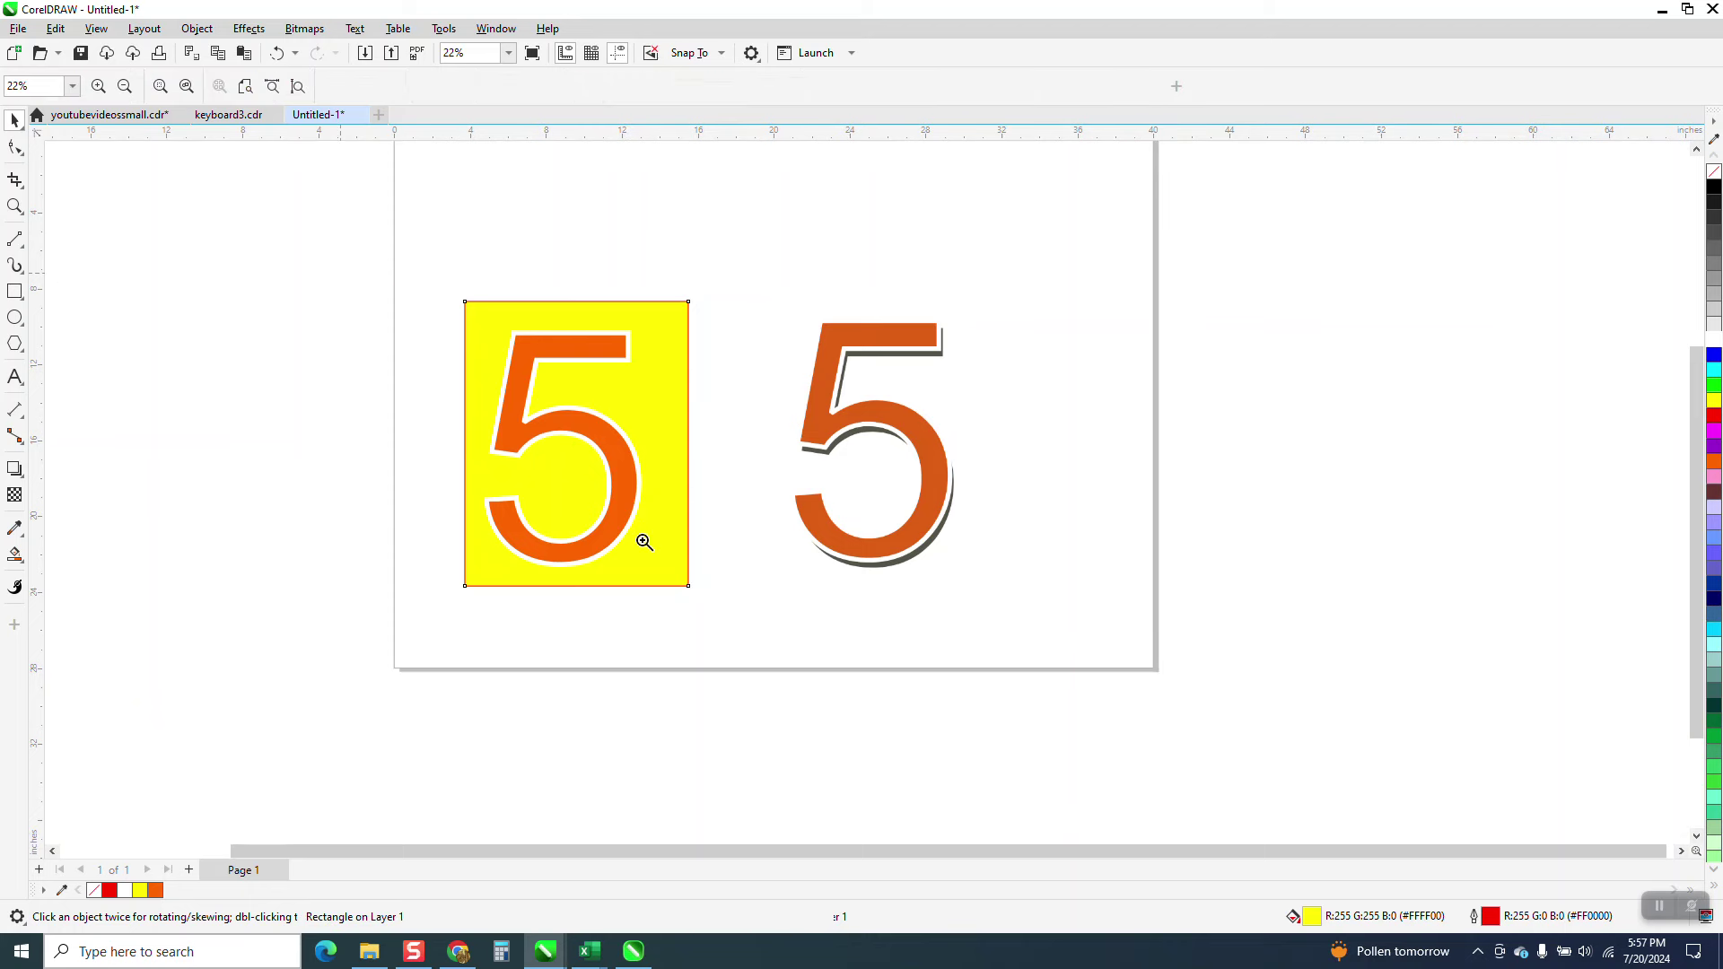
click(638, 539)
- Set a 0.2-inch nudge distance and nudge the orange 5 left once and up twice
click(13, 120)
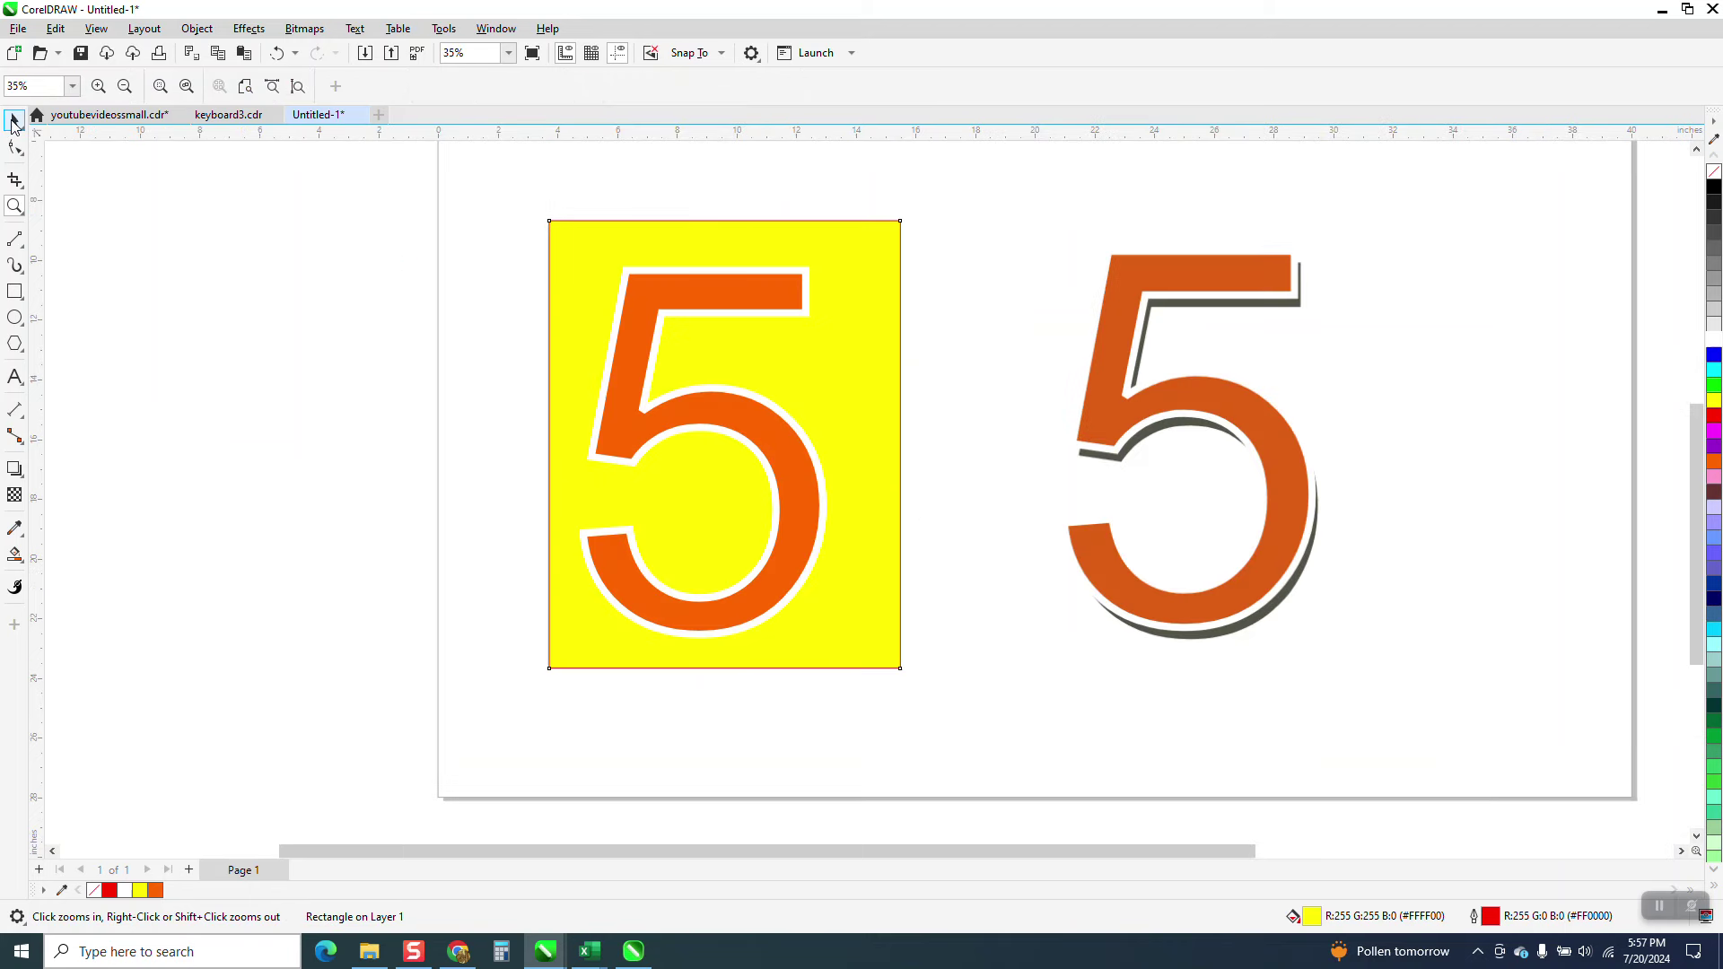
click(484, 210)
double_click(624, 87)
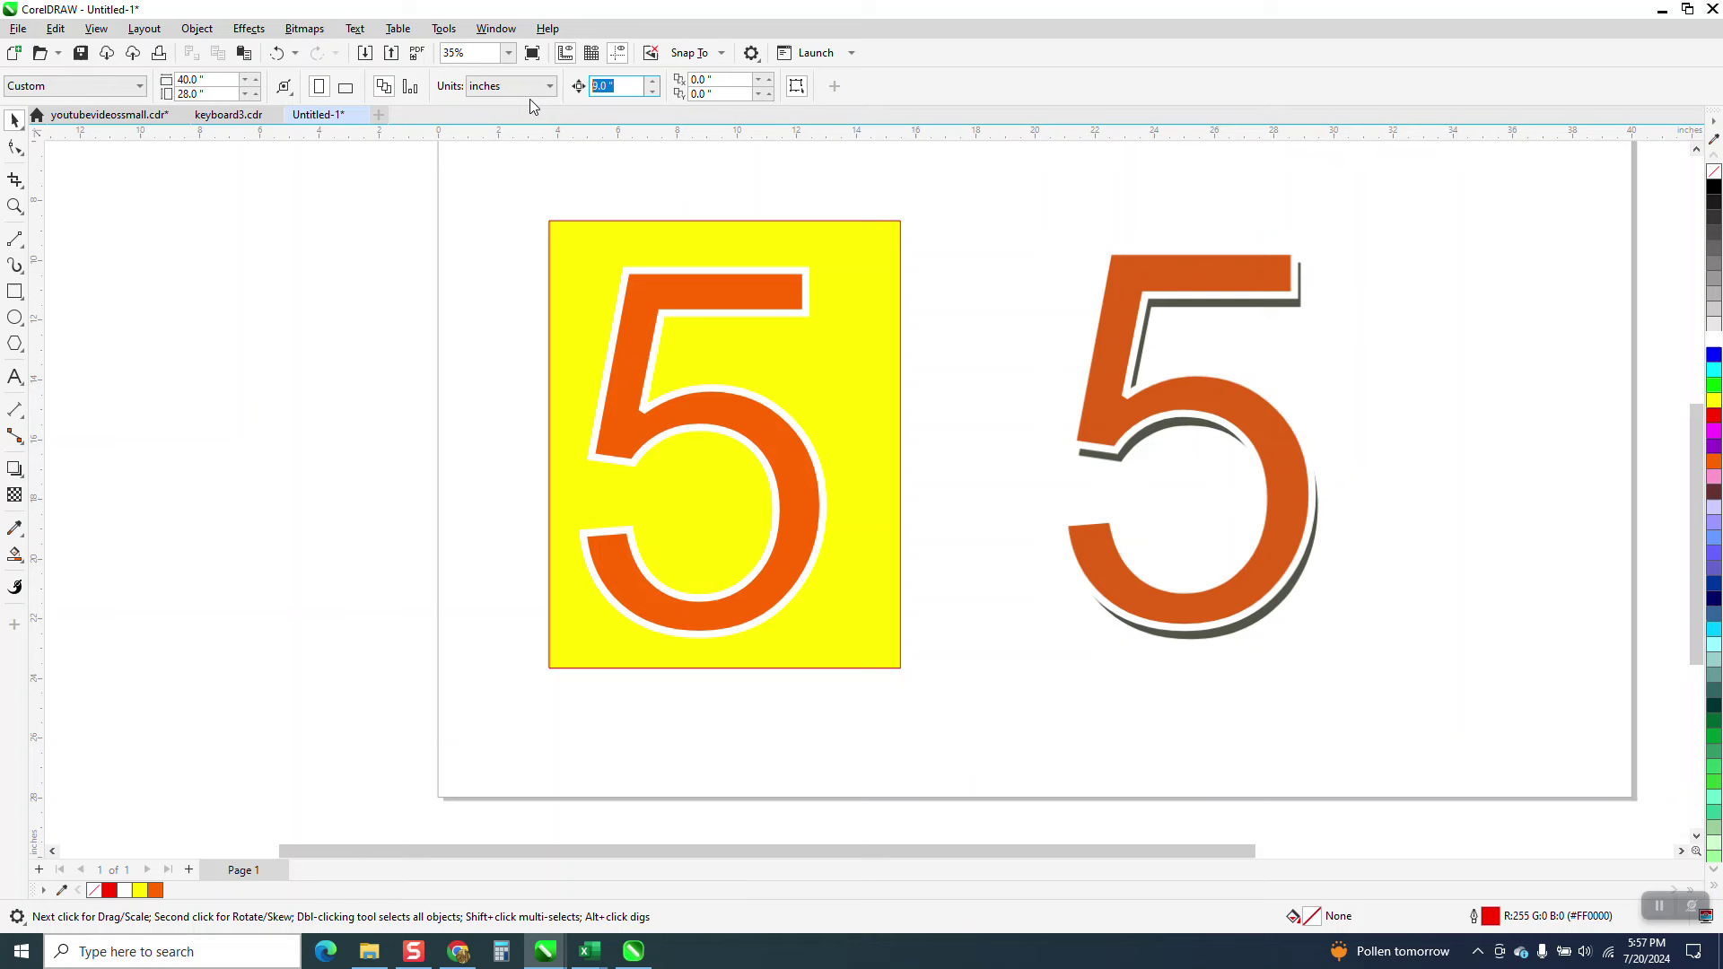
text(.2)
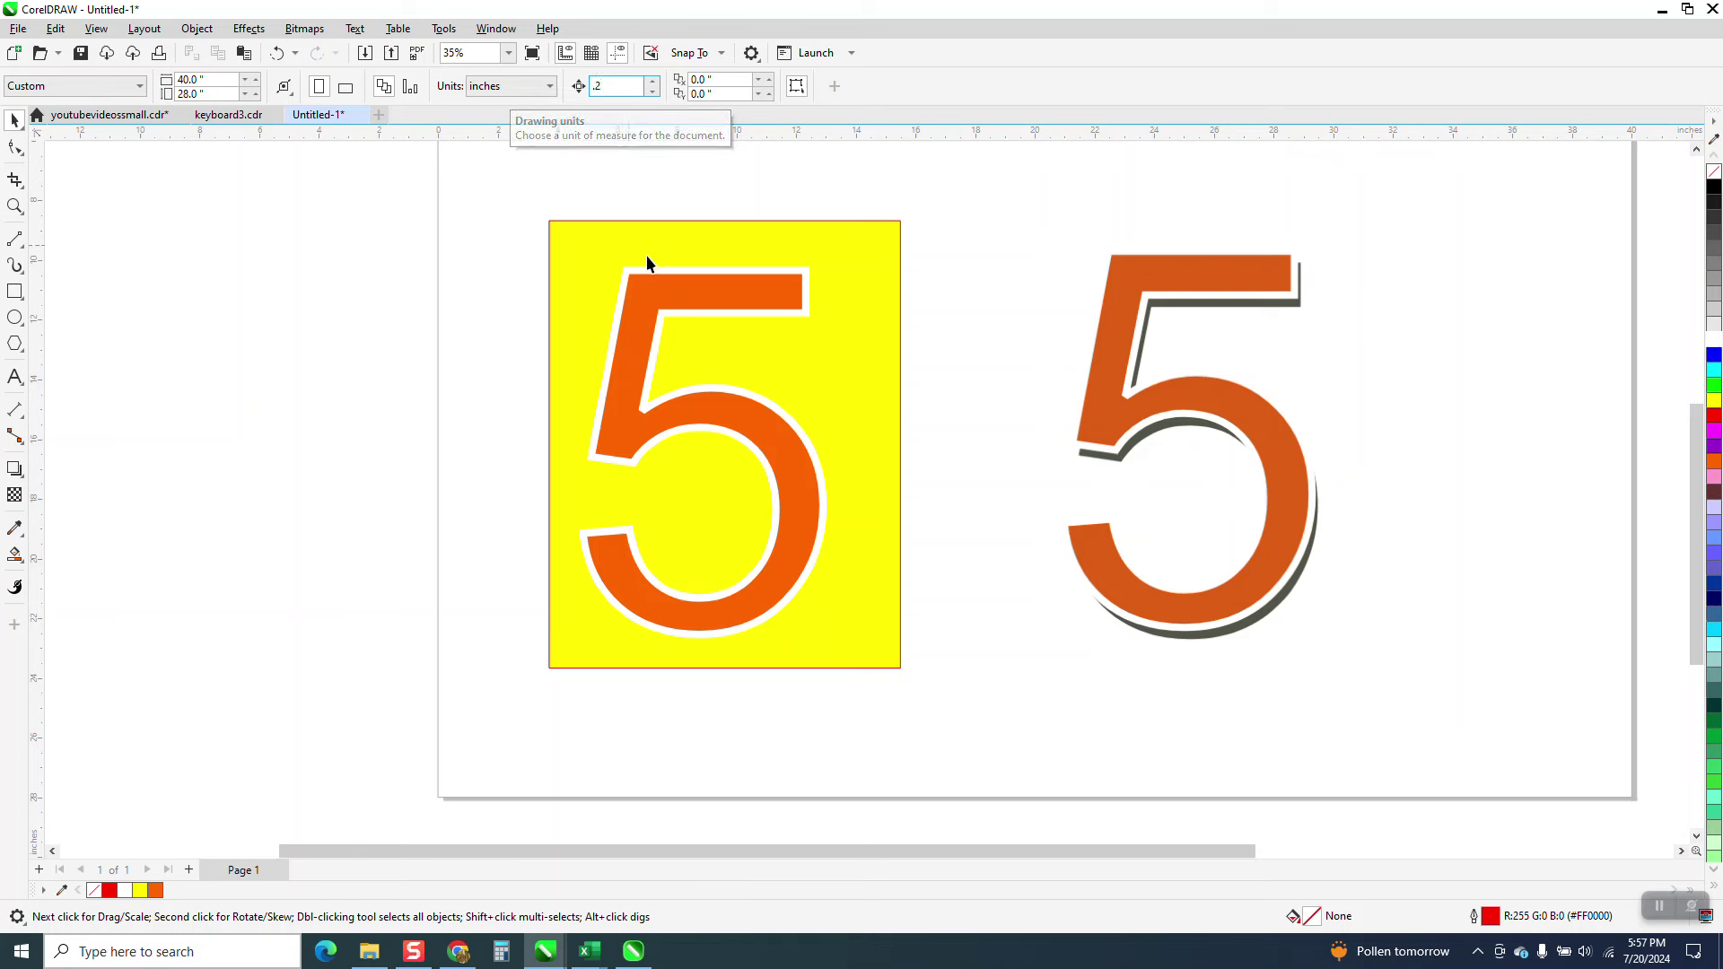
click(663, 278)
key(Left)
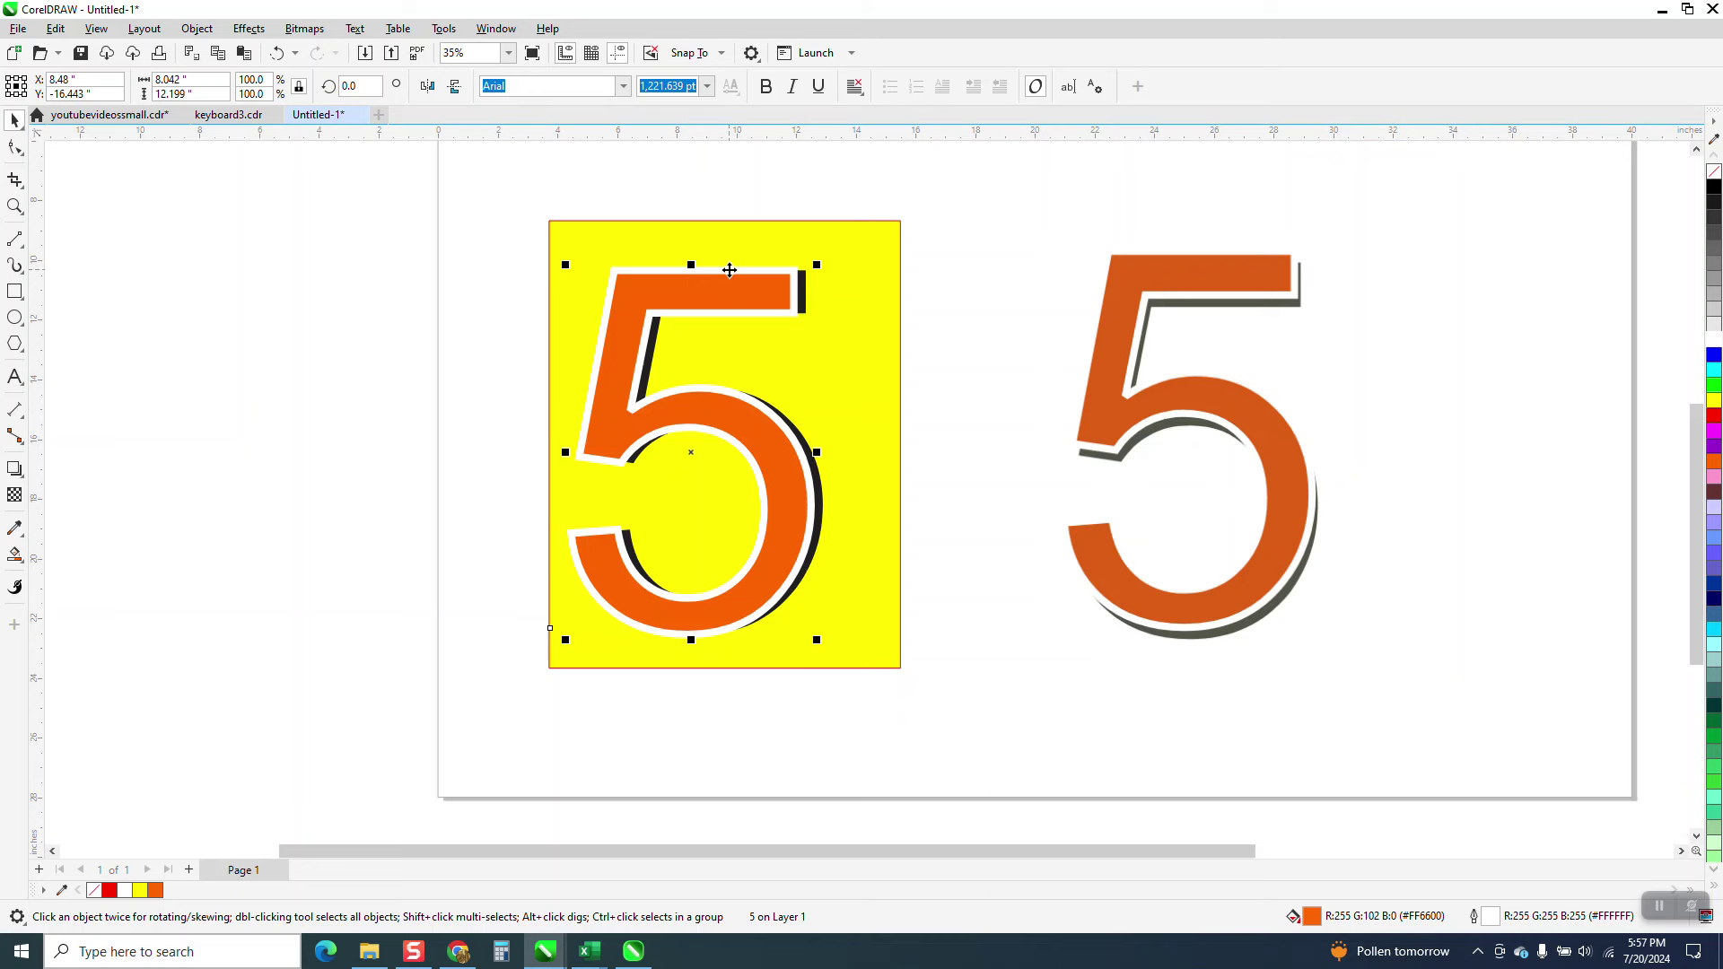
key(Up)
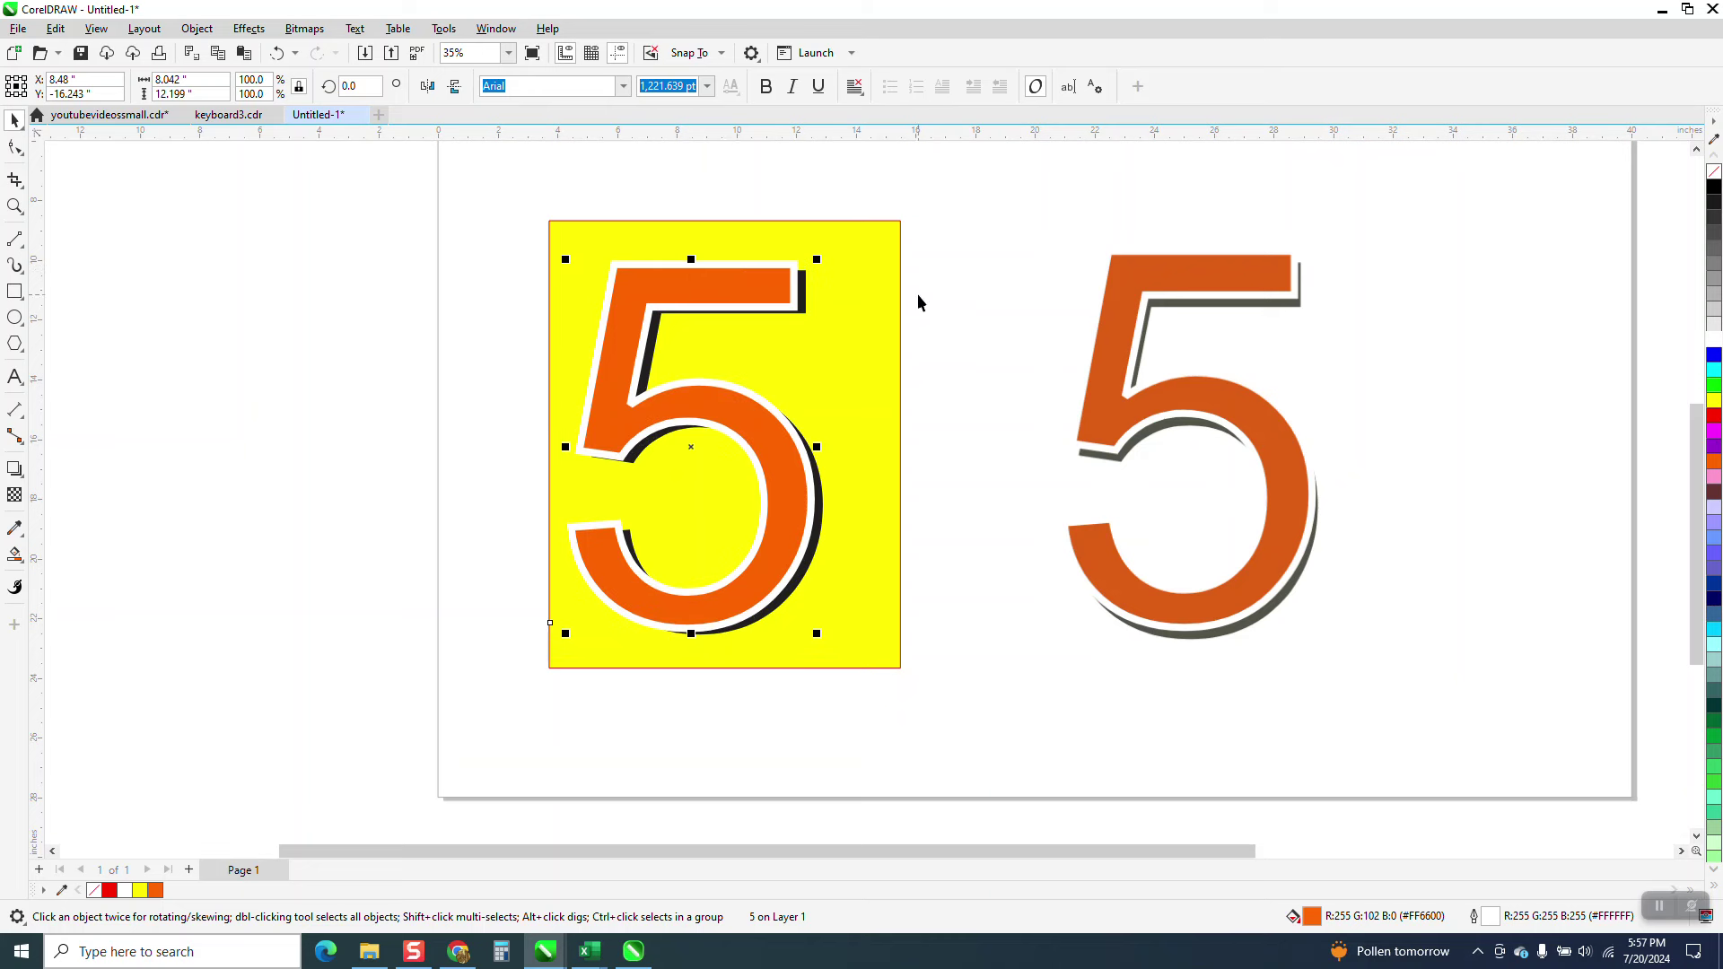
key(Up)
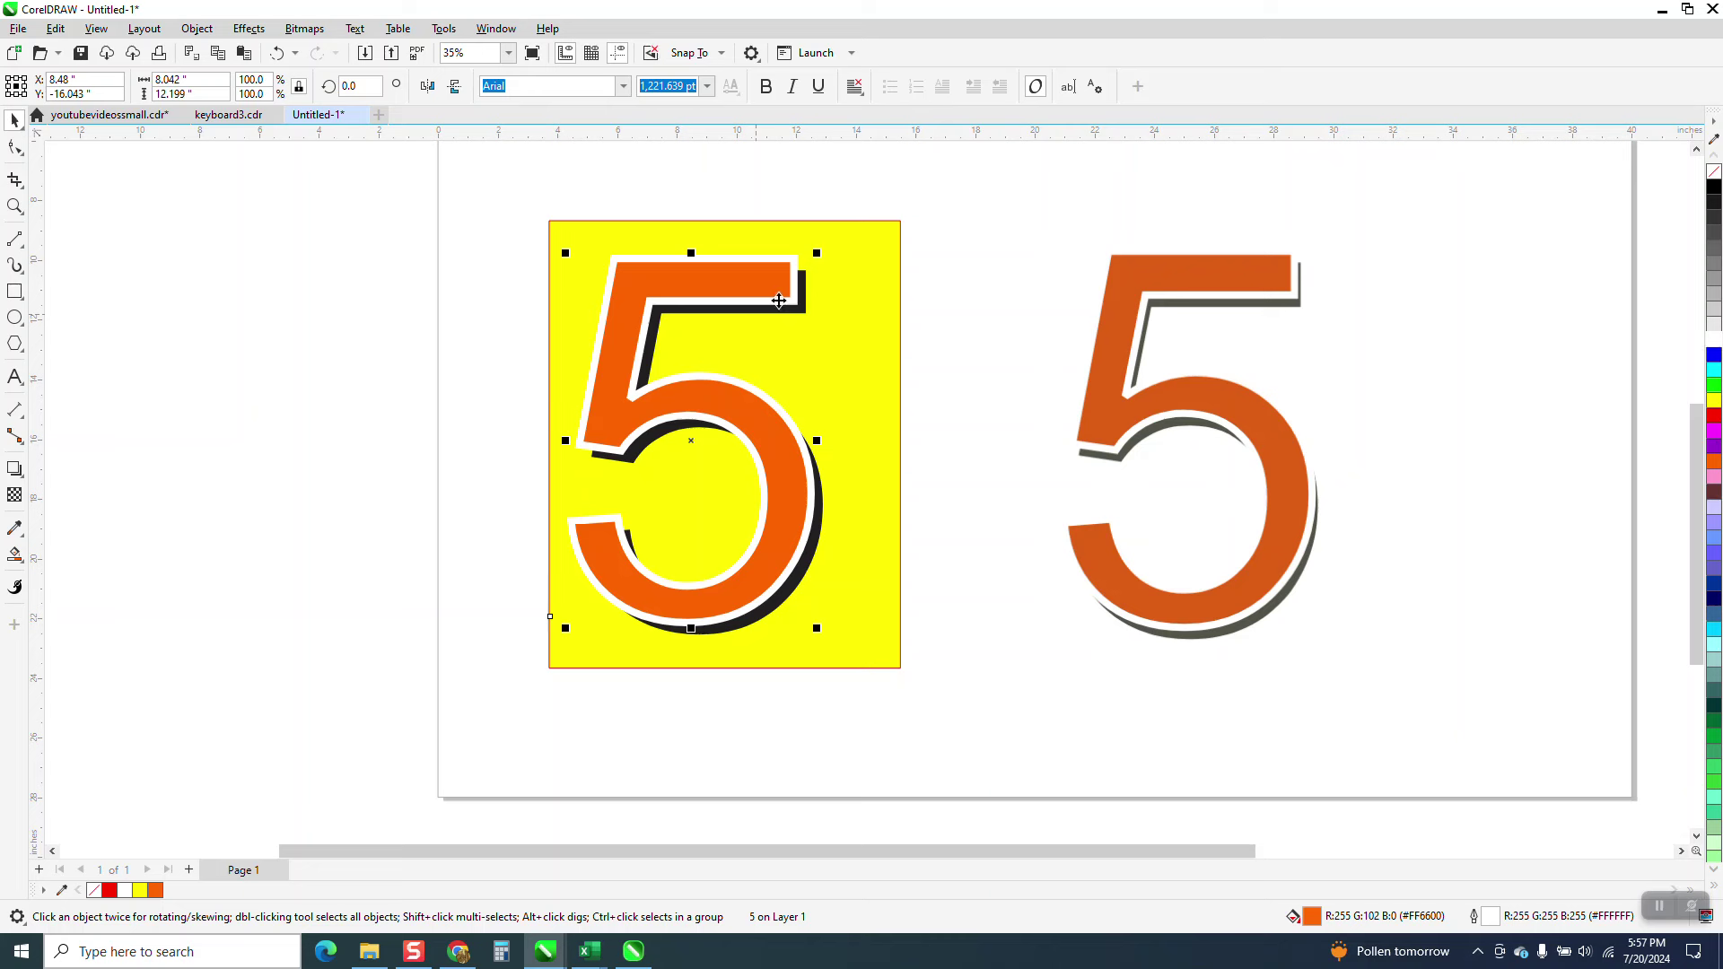
- Recolour the background square blue, then delete it
click(860, 330)
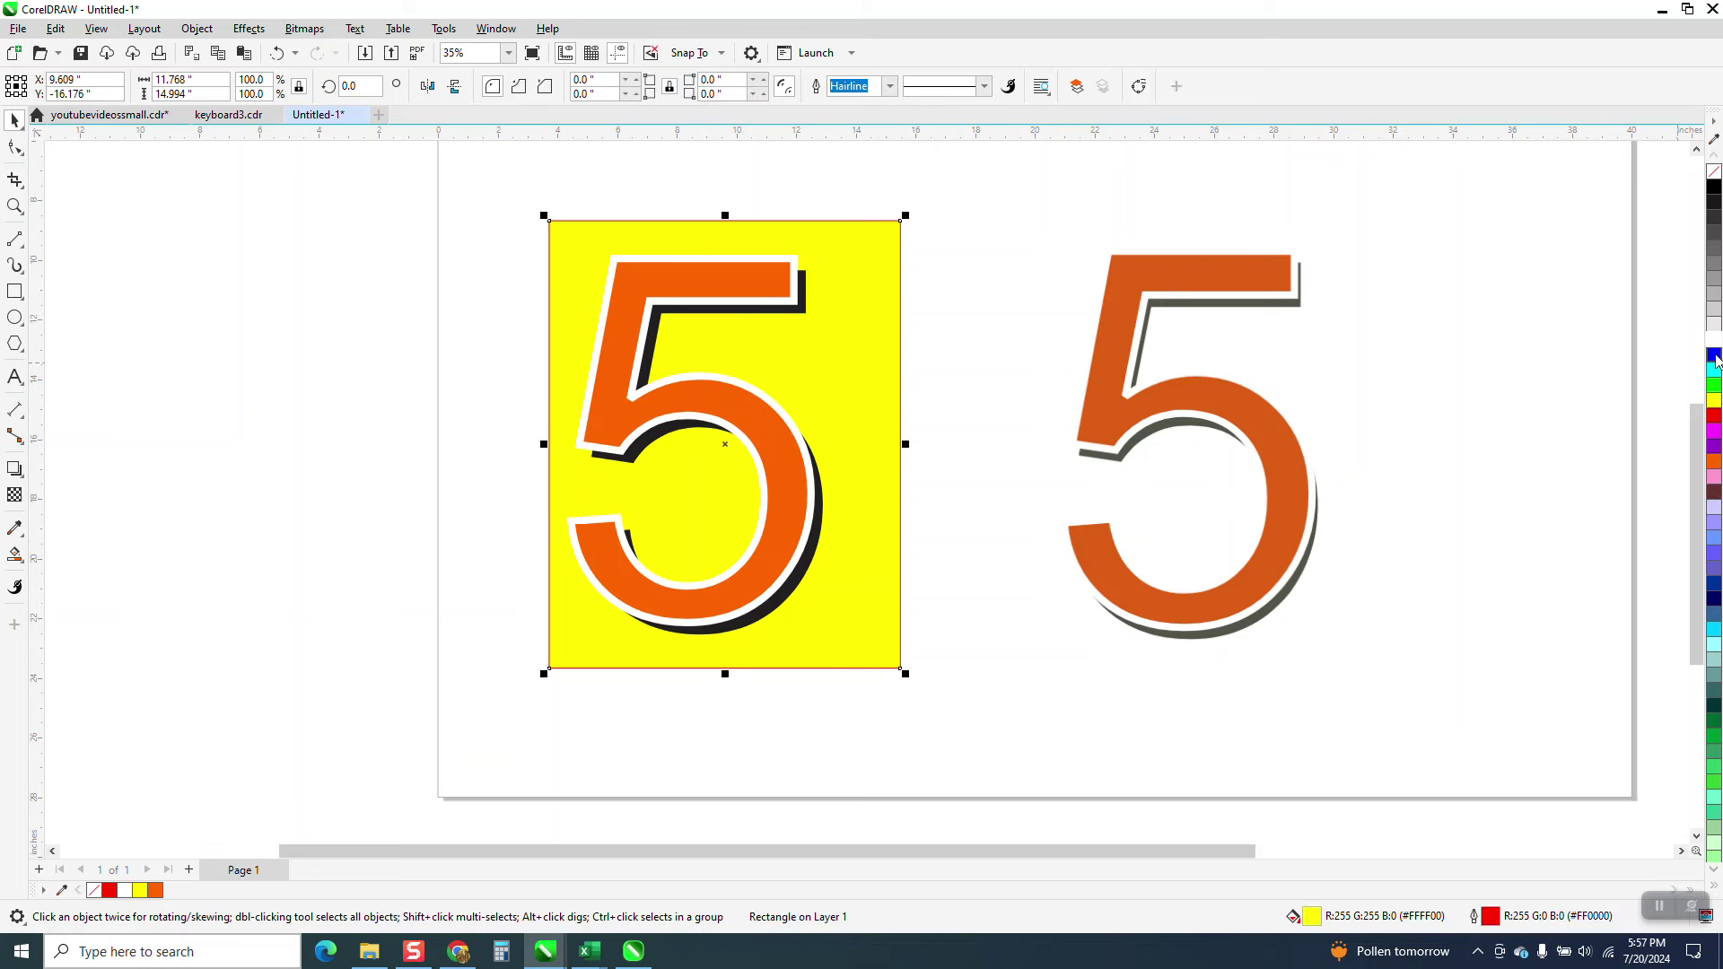
click(1715, 357)
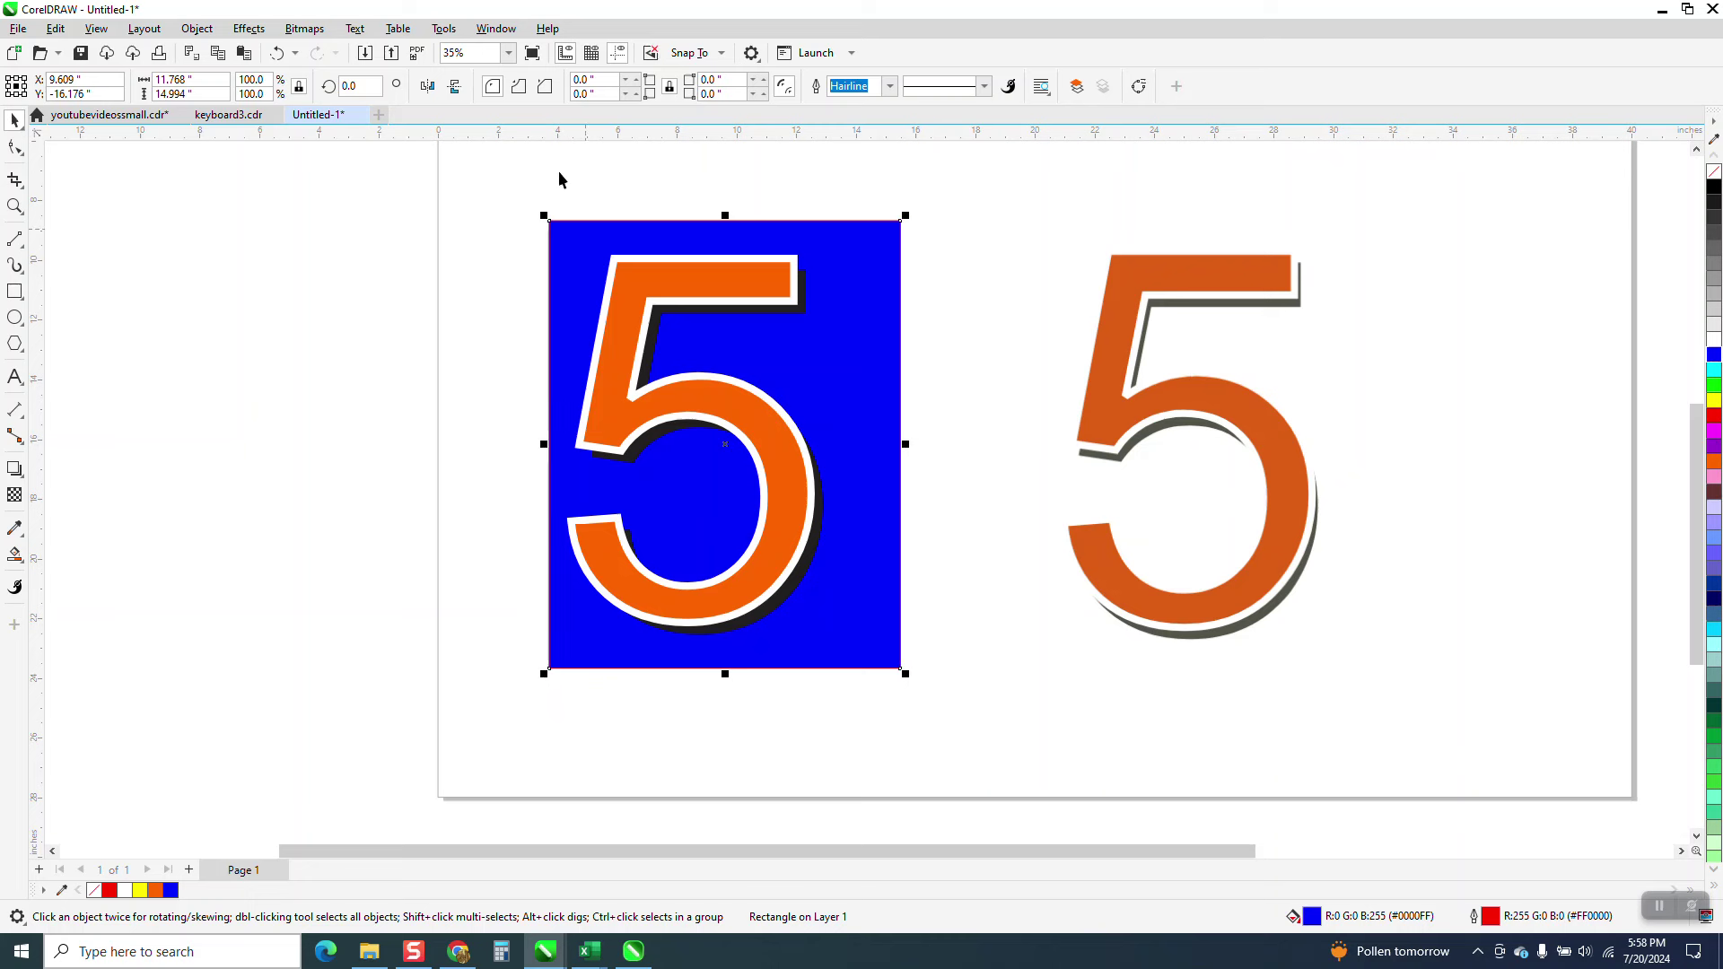
key(Left)
key(Left)
key(Delete)
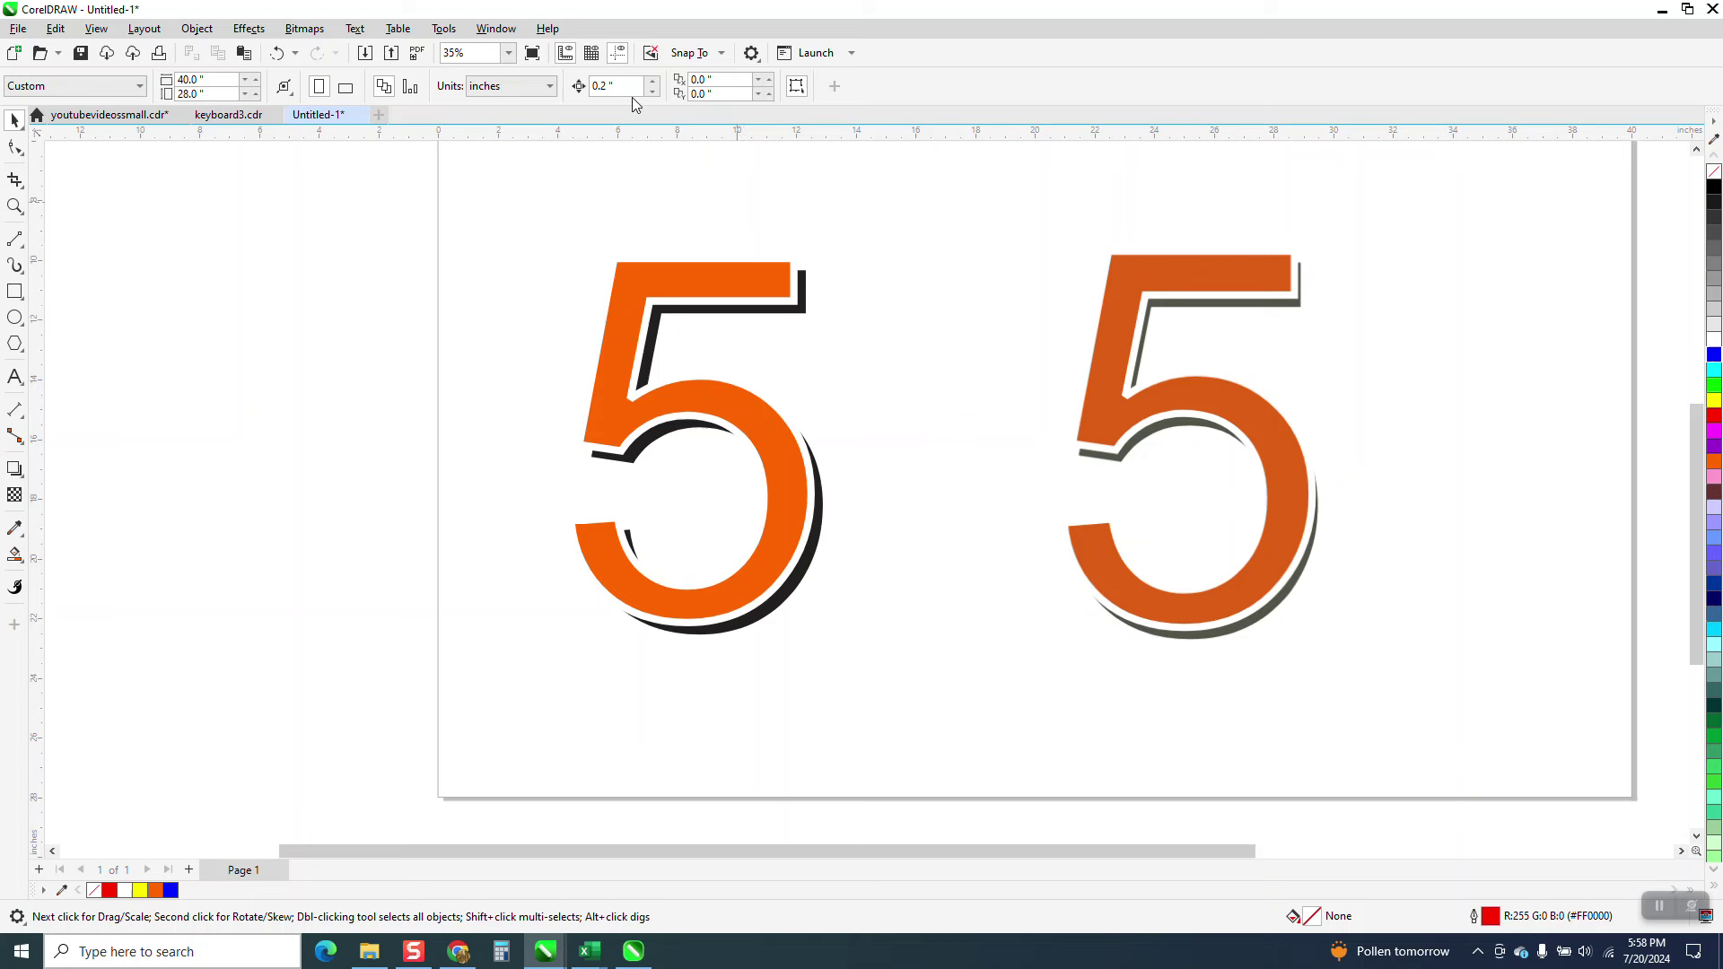
- Reset the nudge distance to 9 inches and move the orange 5 9 inches left
click(603, 86)
text(9)
key(Return)
click(760, 270)
key(Left)
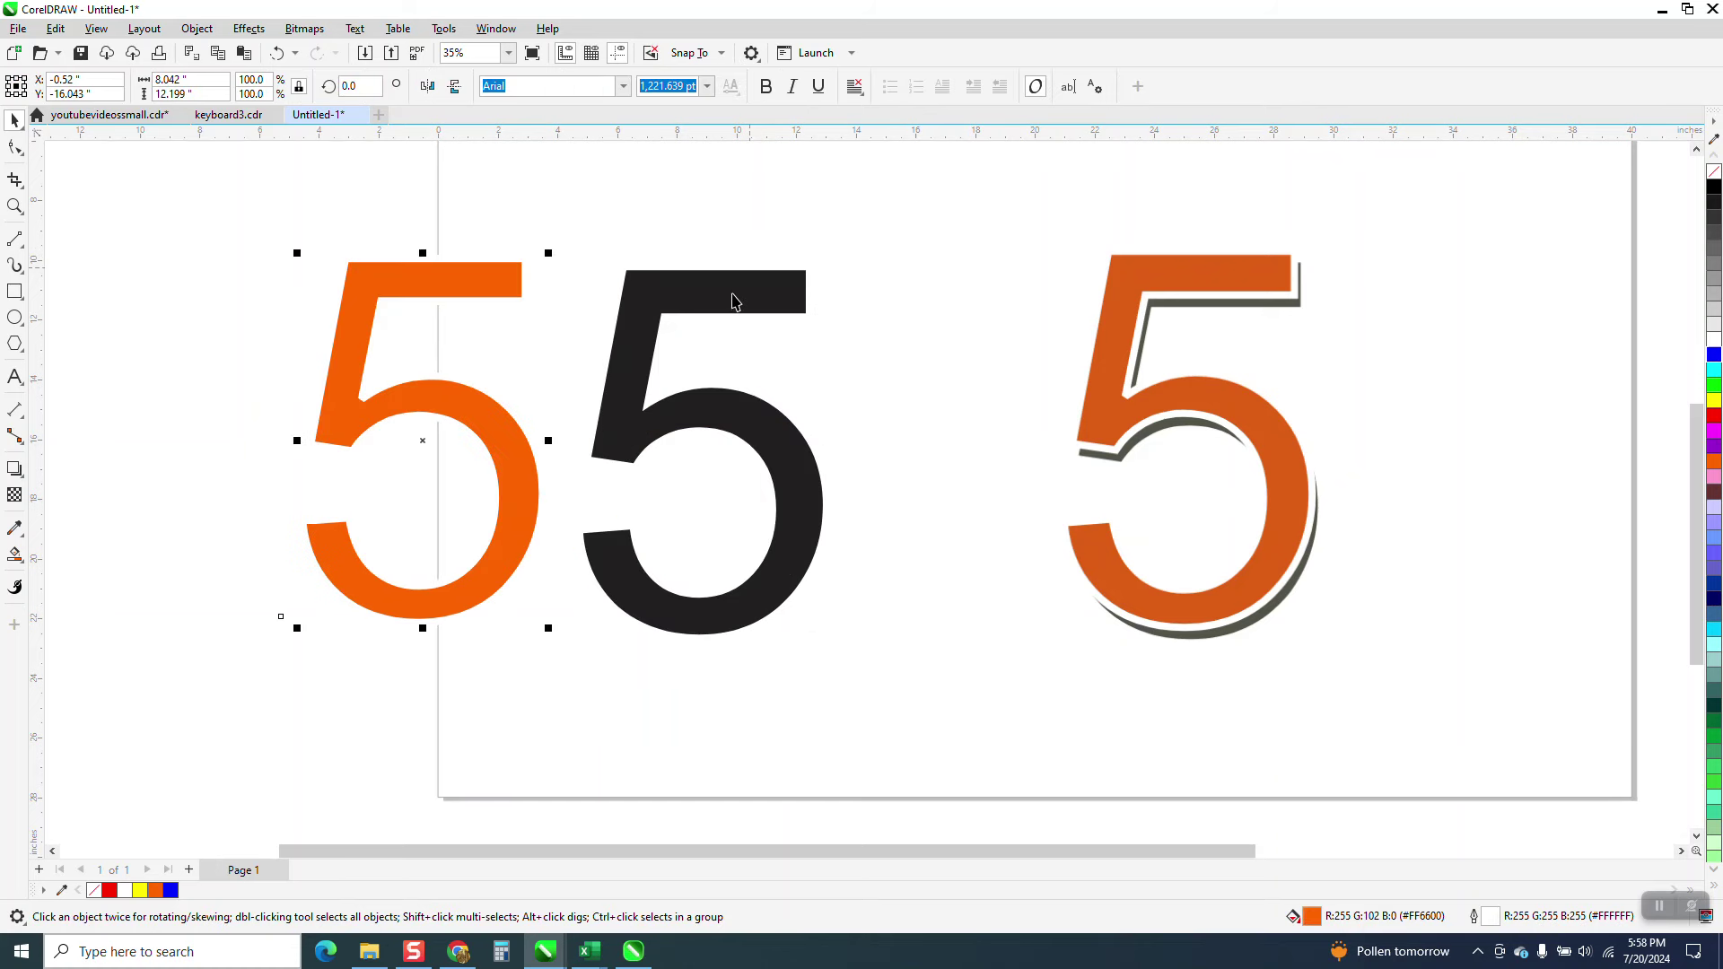
- Delete the orange 5, restoring the black 5 after its accidental deletion
click(735, 301)
key(Delete)
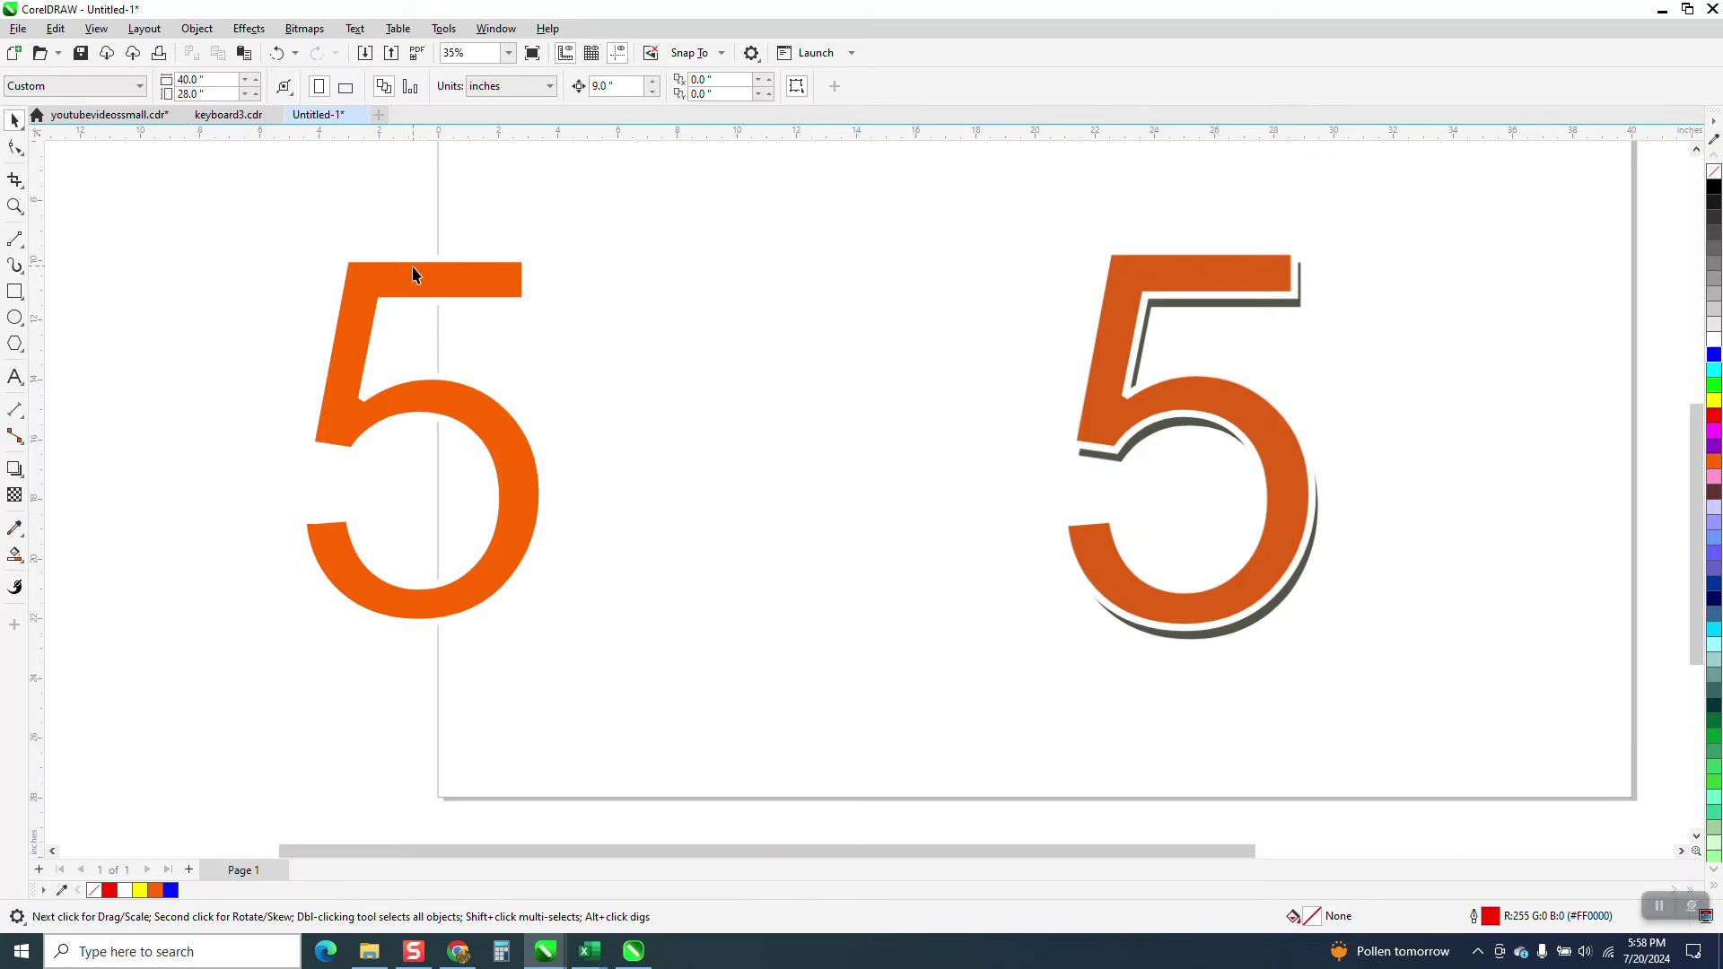
click(420, 268)
click(278, 53)
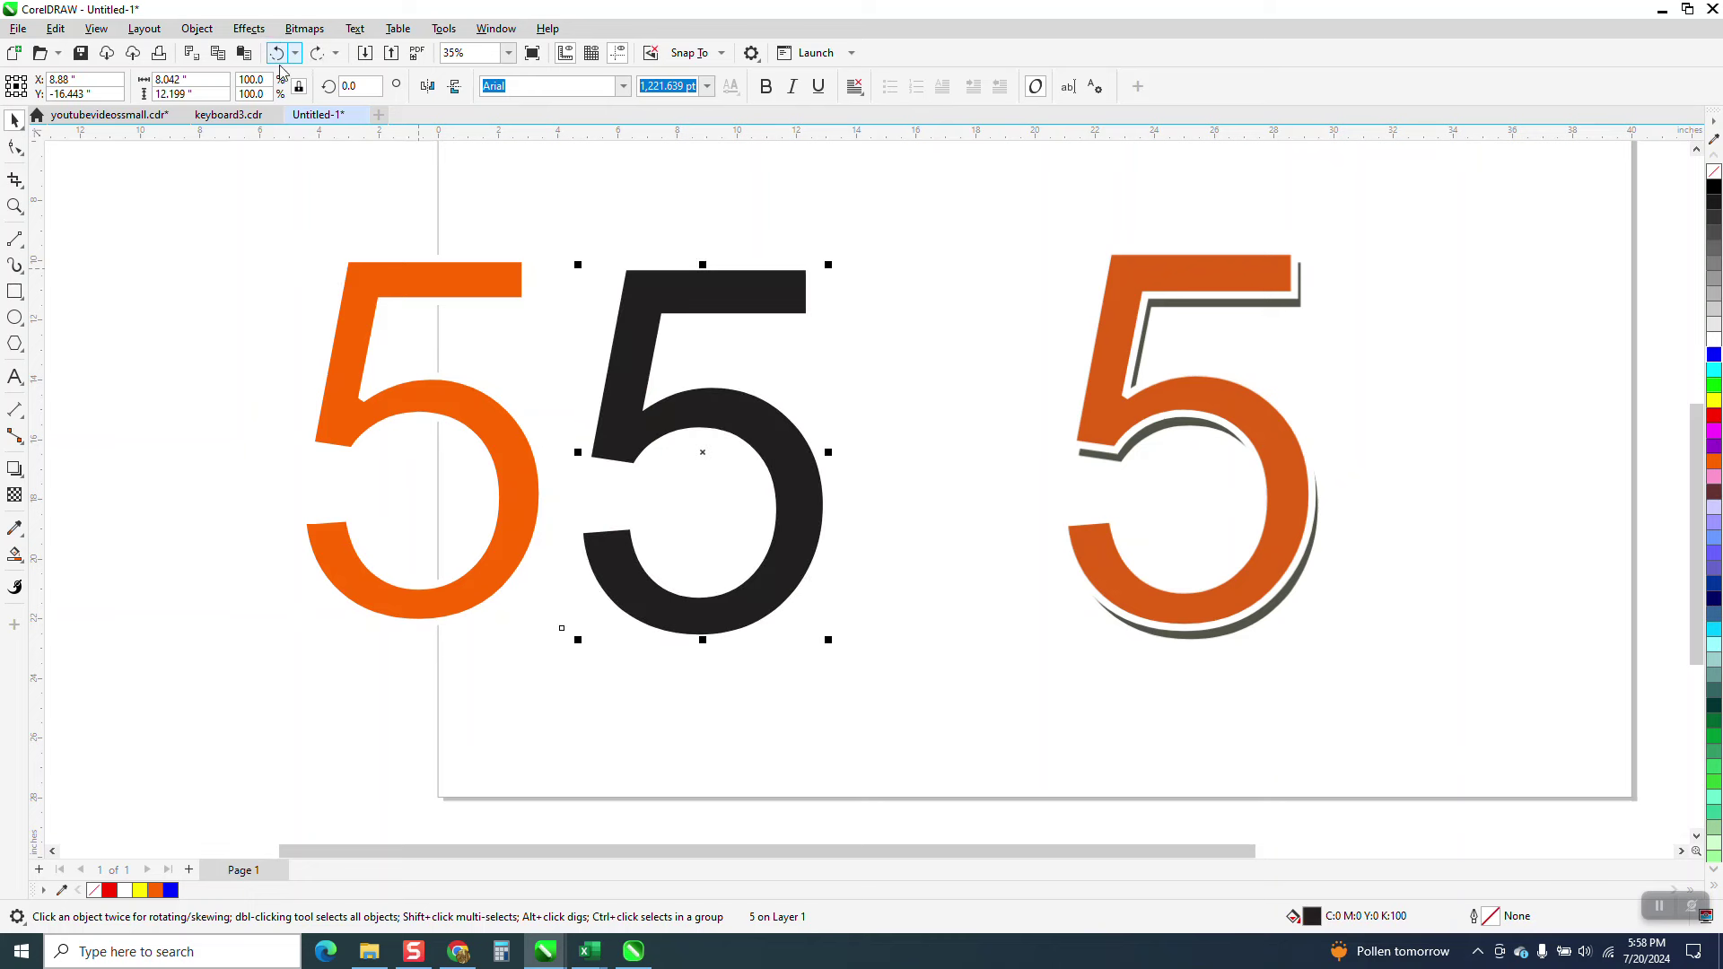
click(469, 285)
key(Delete)
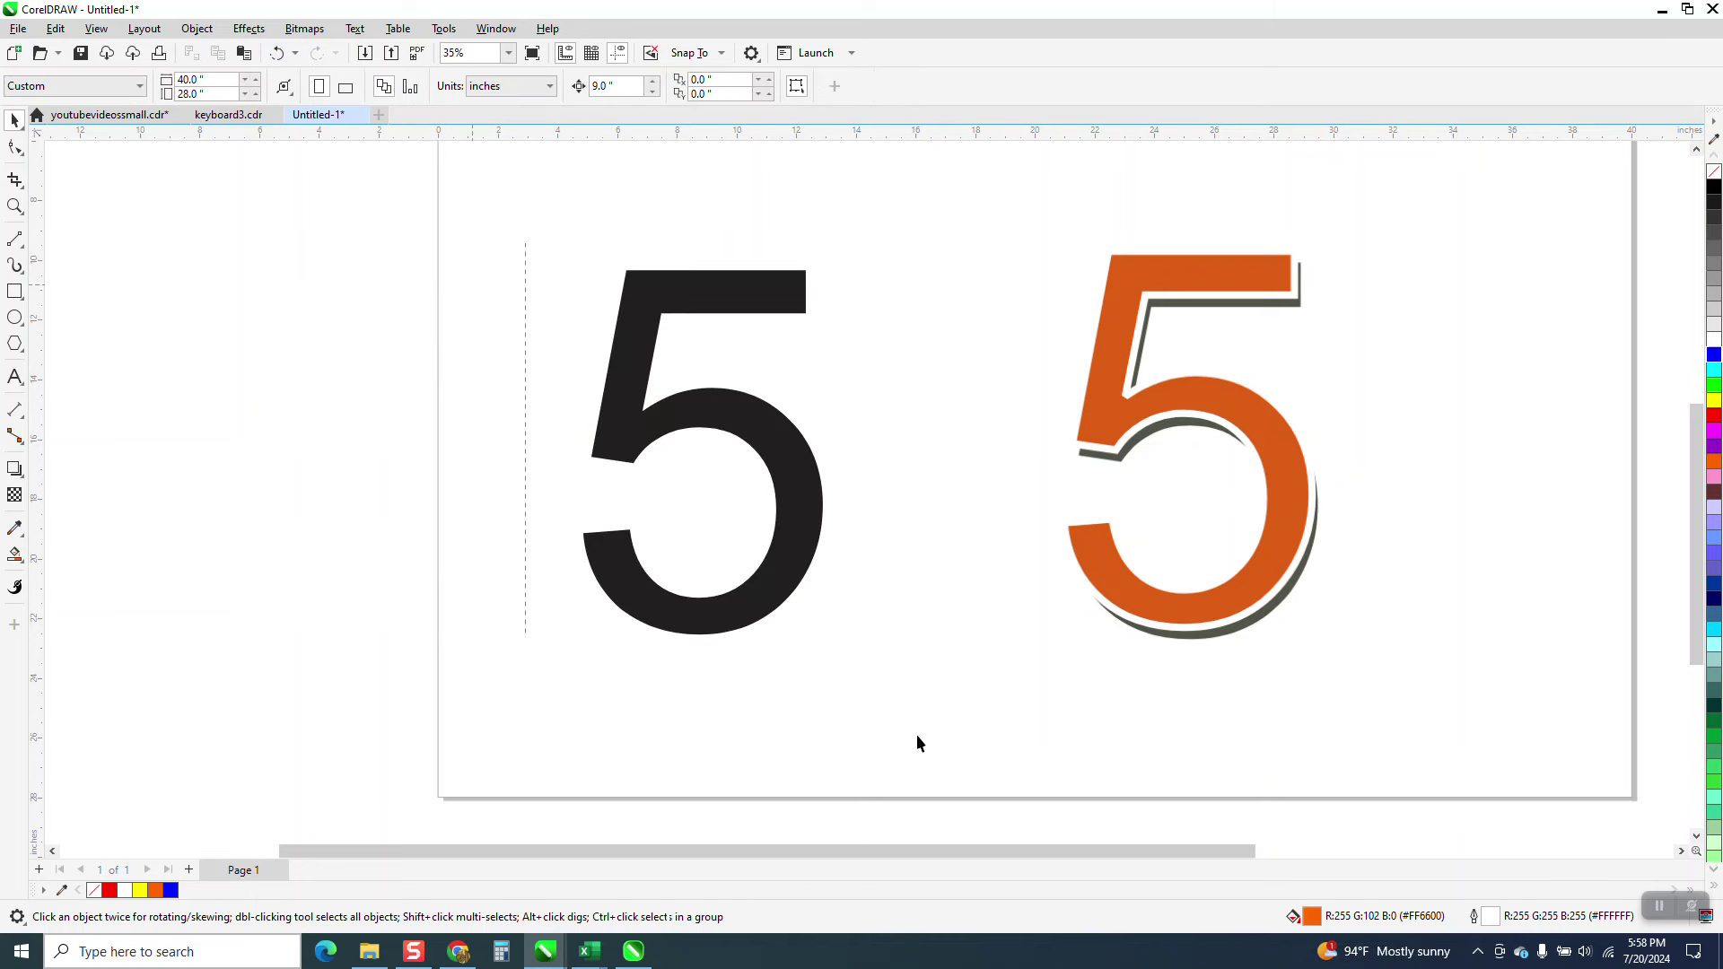
- Make the black 5 unfilled with a thin black outline and duplicate it 9 inches left
drag(917, 734, 950, 713)
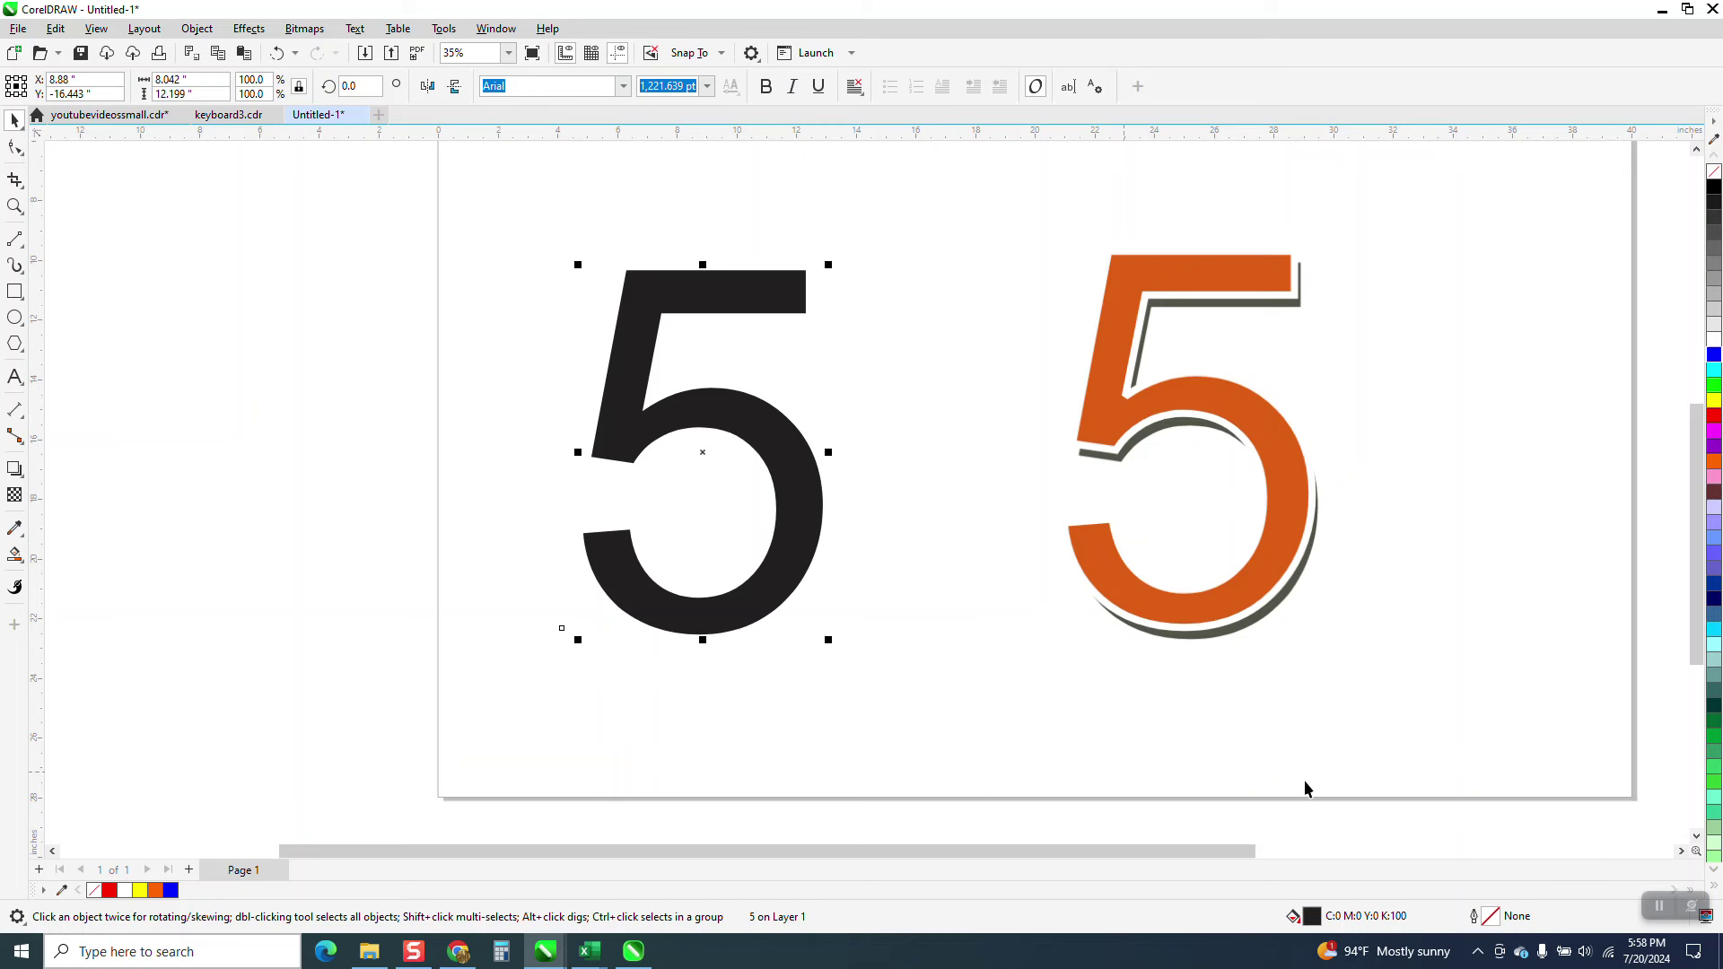
click(1714, 174)
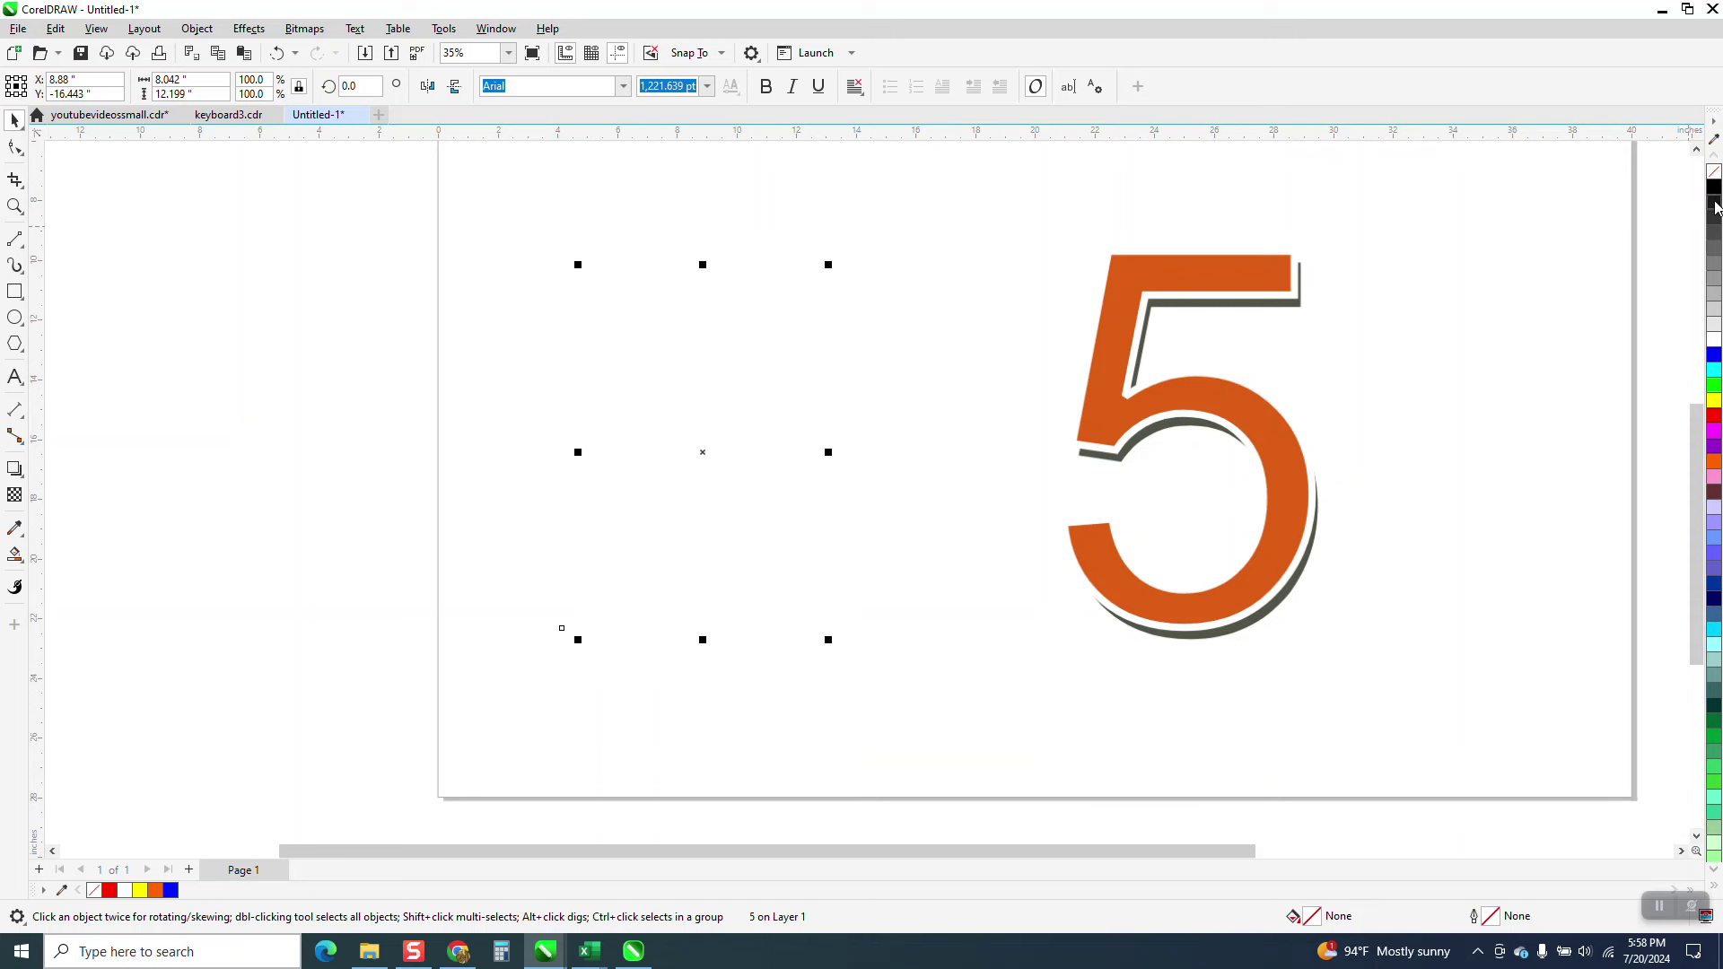
right_click(1714, 186)
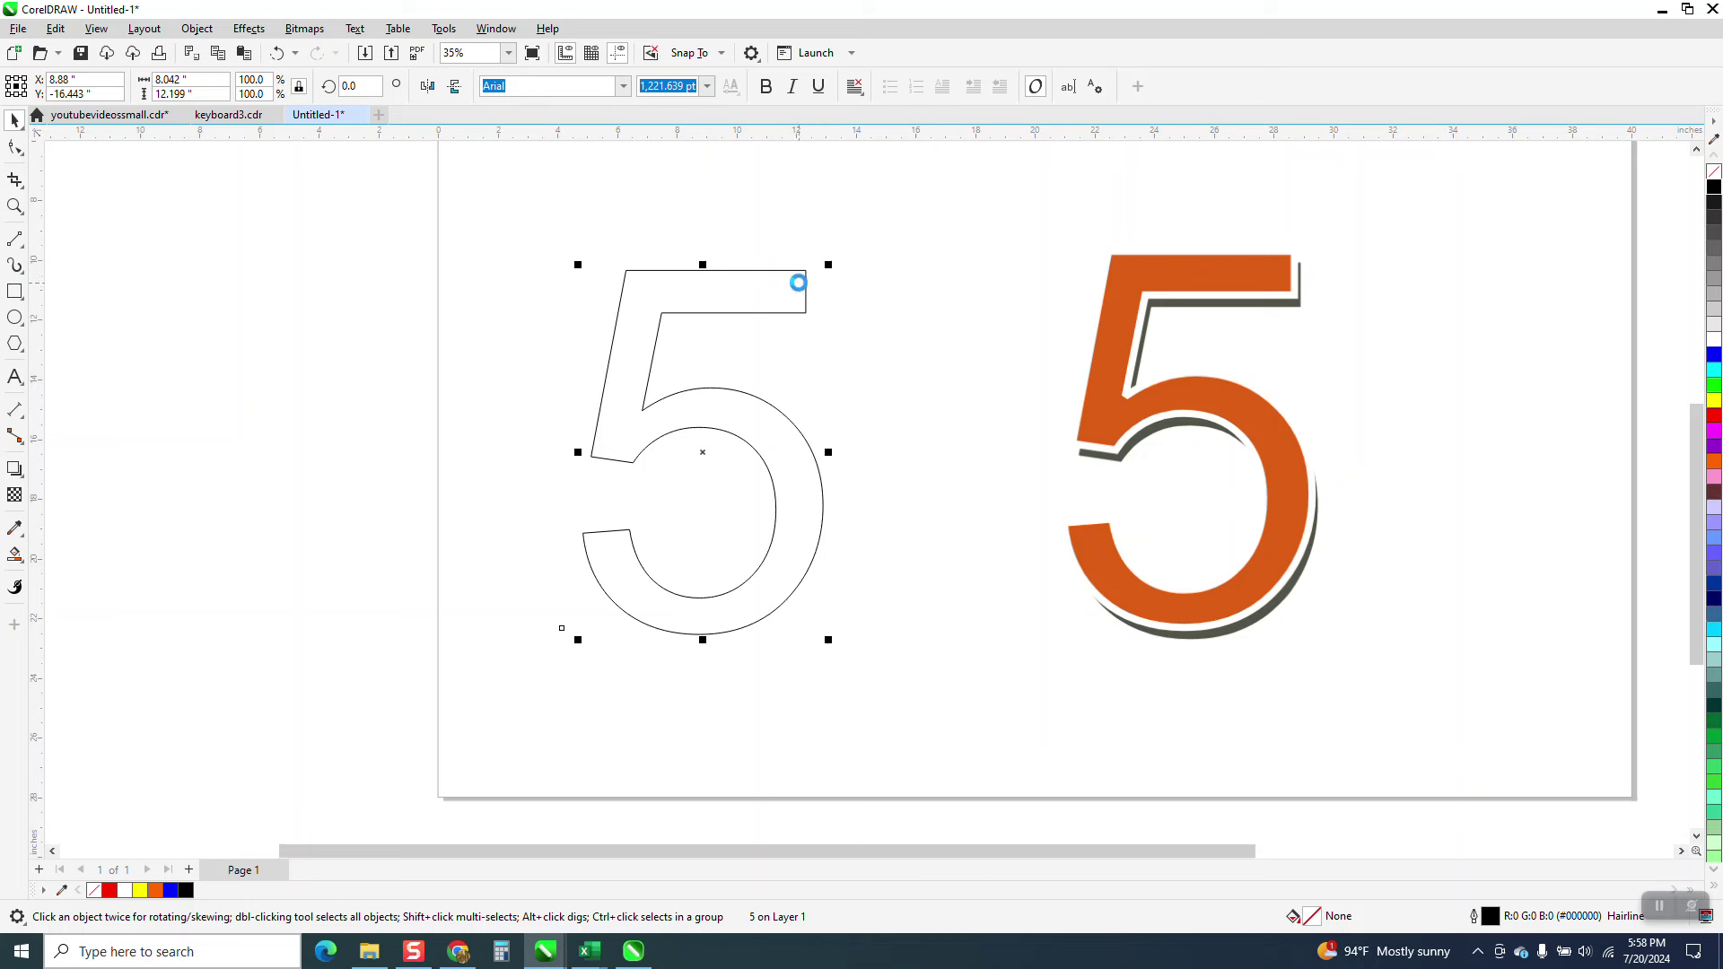
key(ctrl+d)
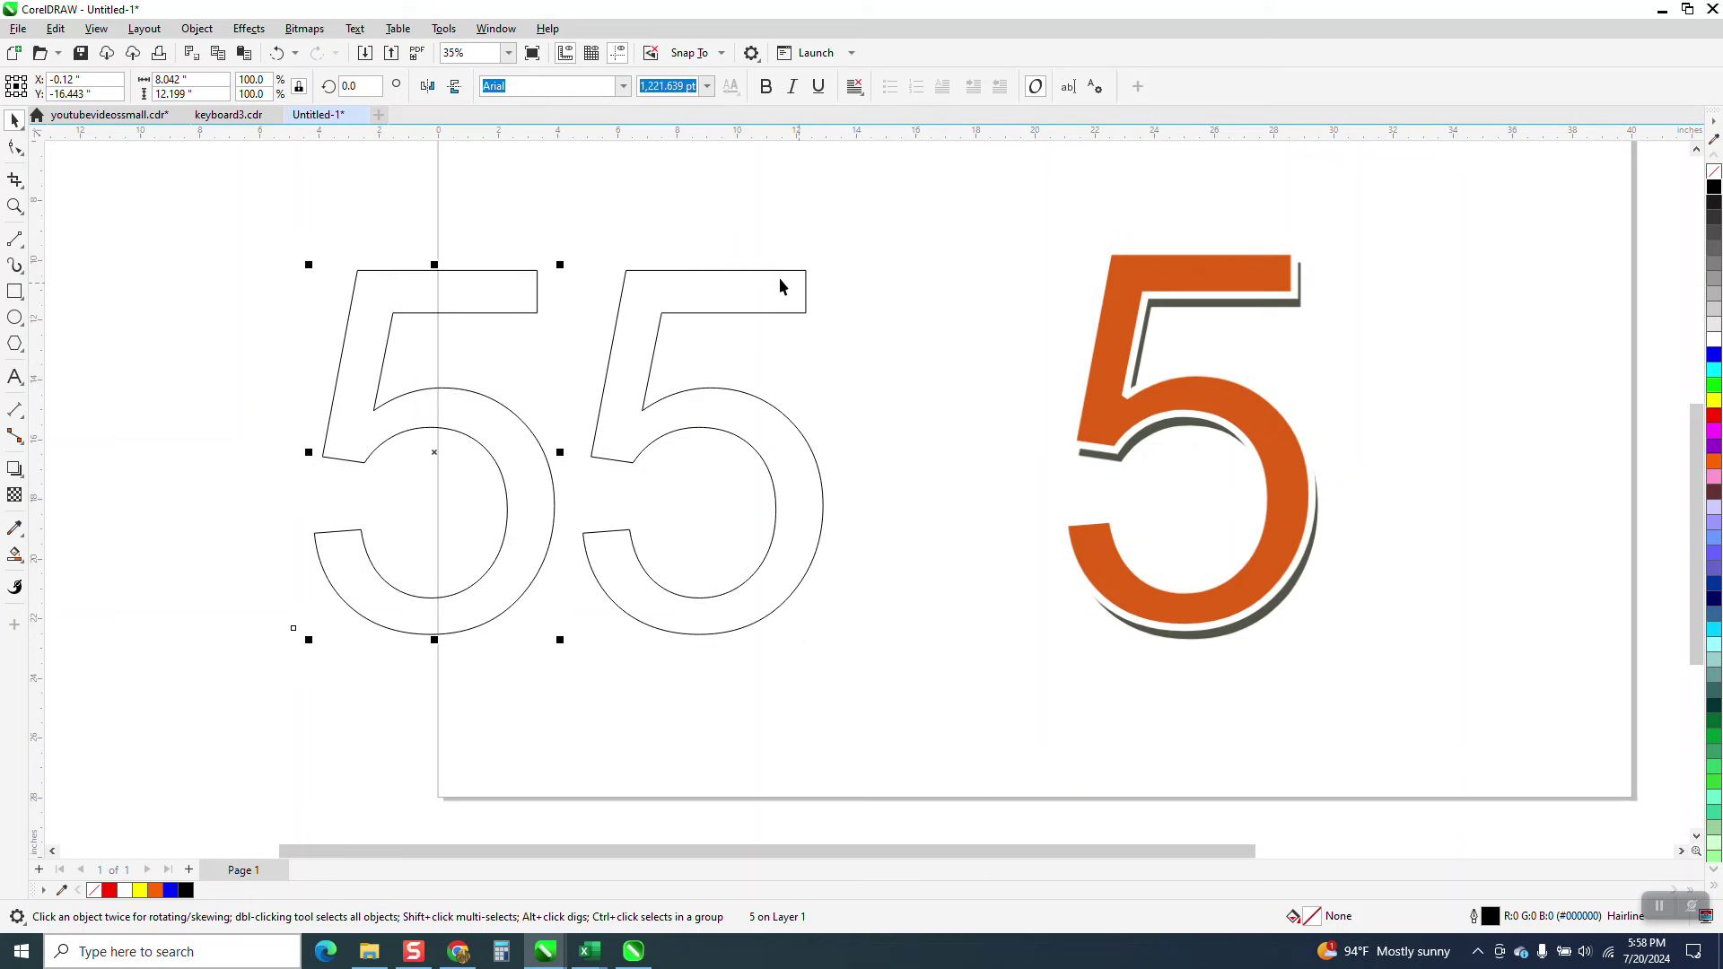
click(763, 271)
- Add a one-step Outside contour at 0.2 in offset to the right 5, undoing the first inside contour
click(248, 29)
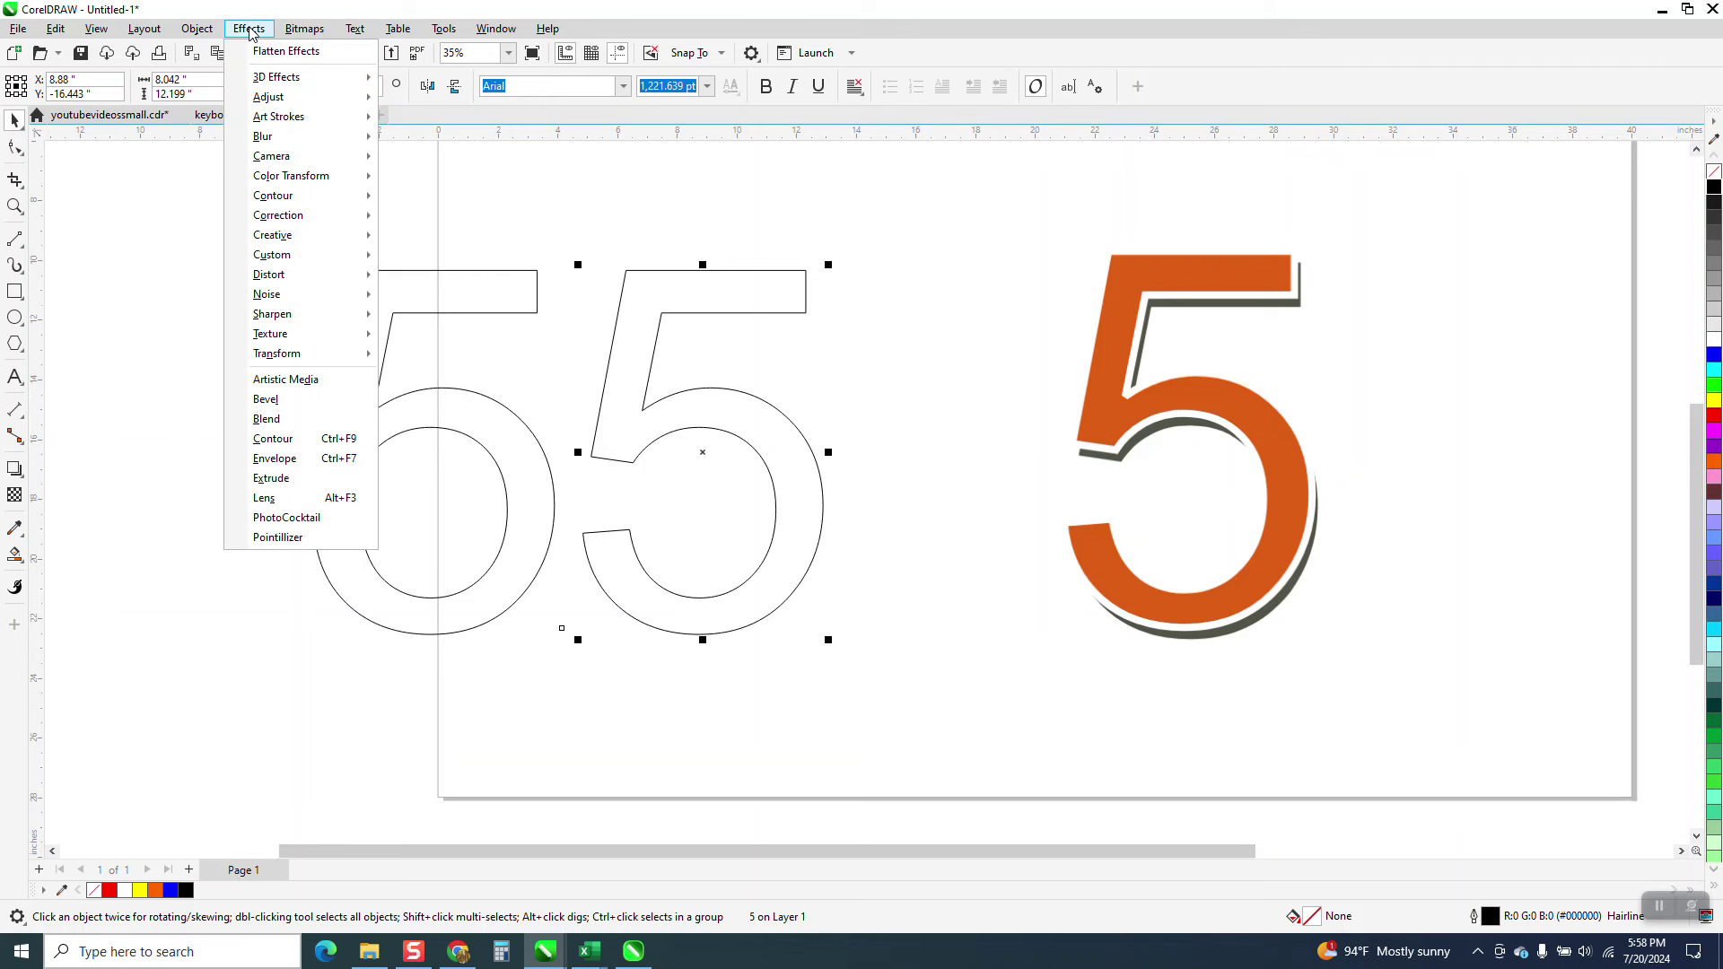
click(278, 439)
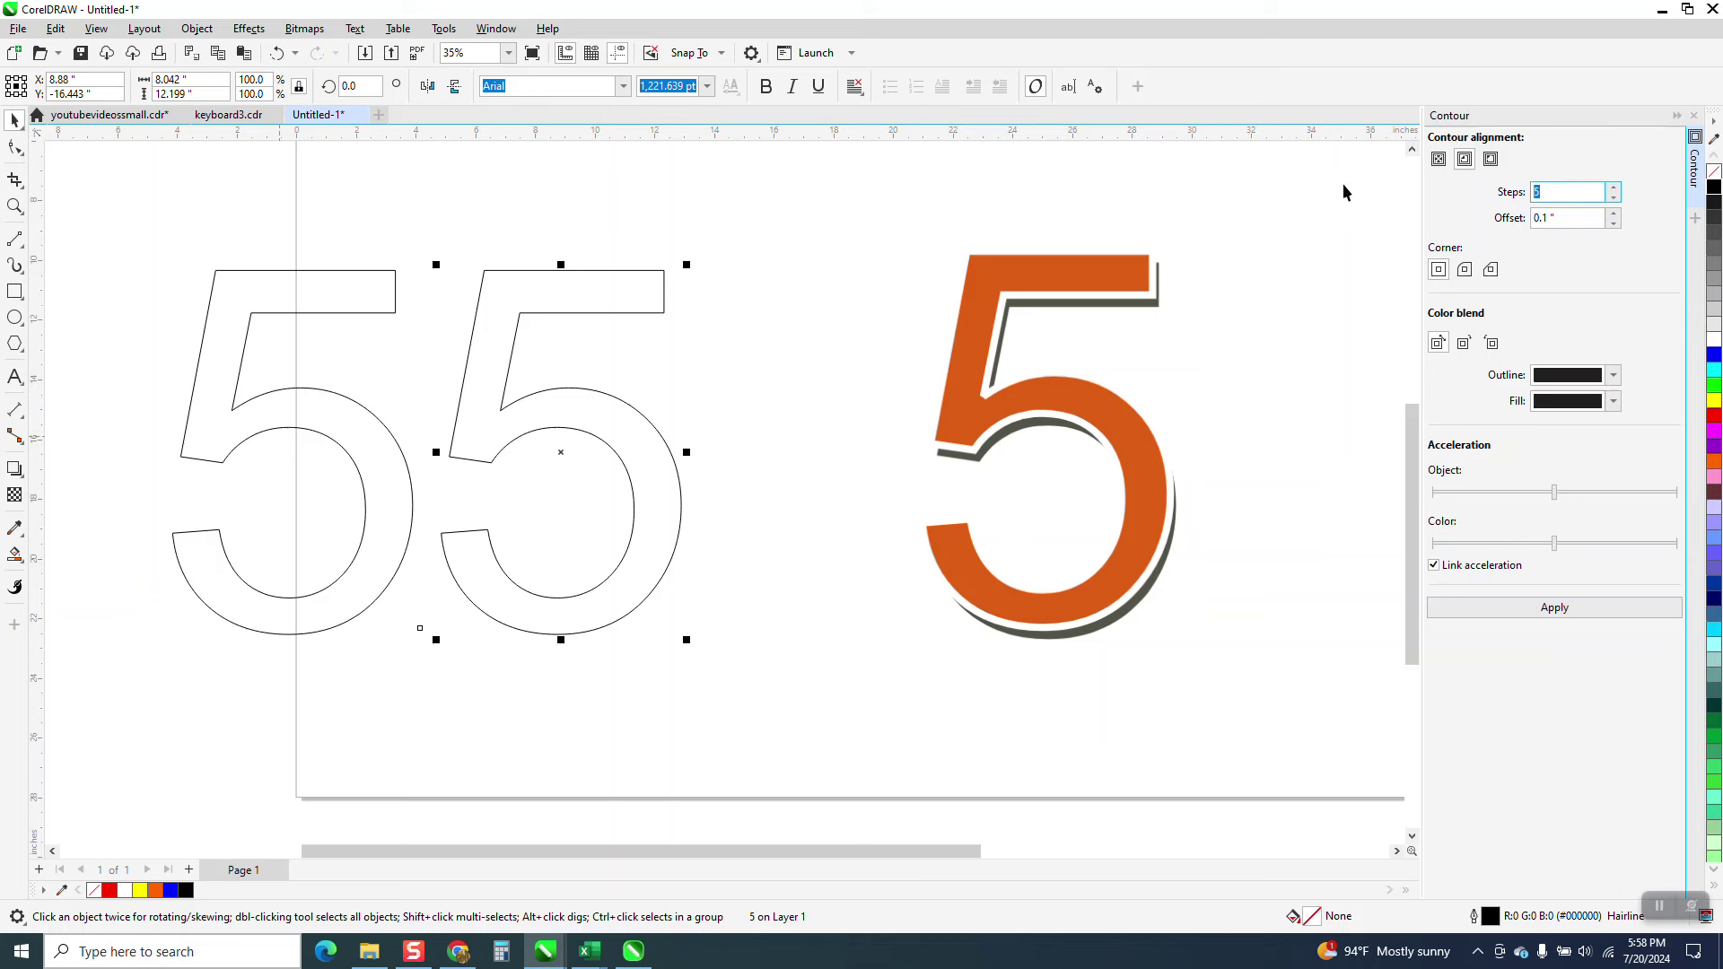
click(1571, 609)
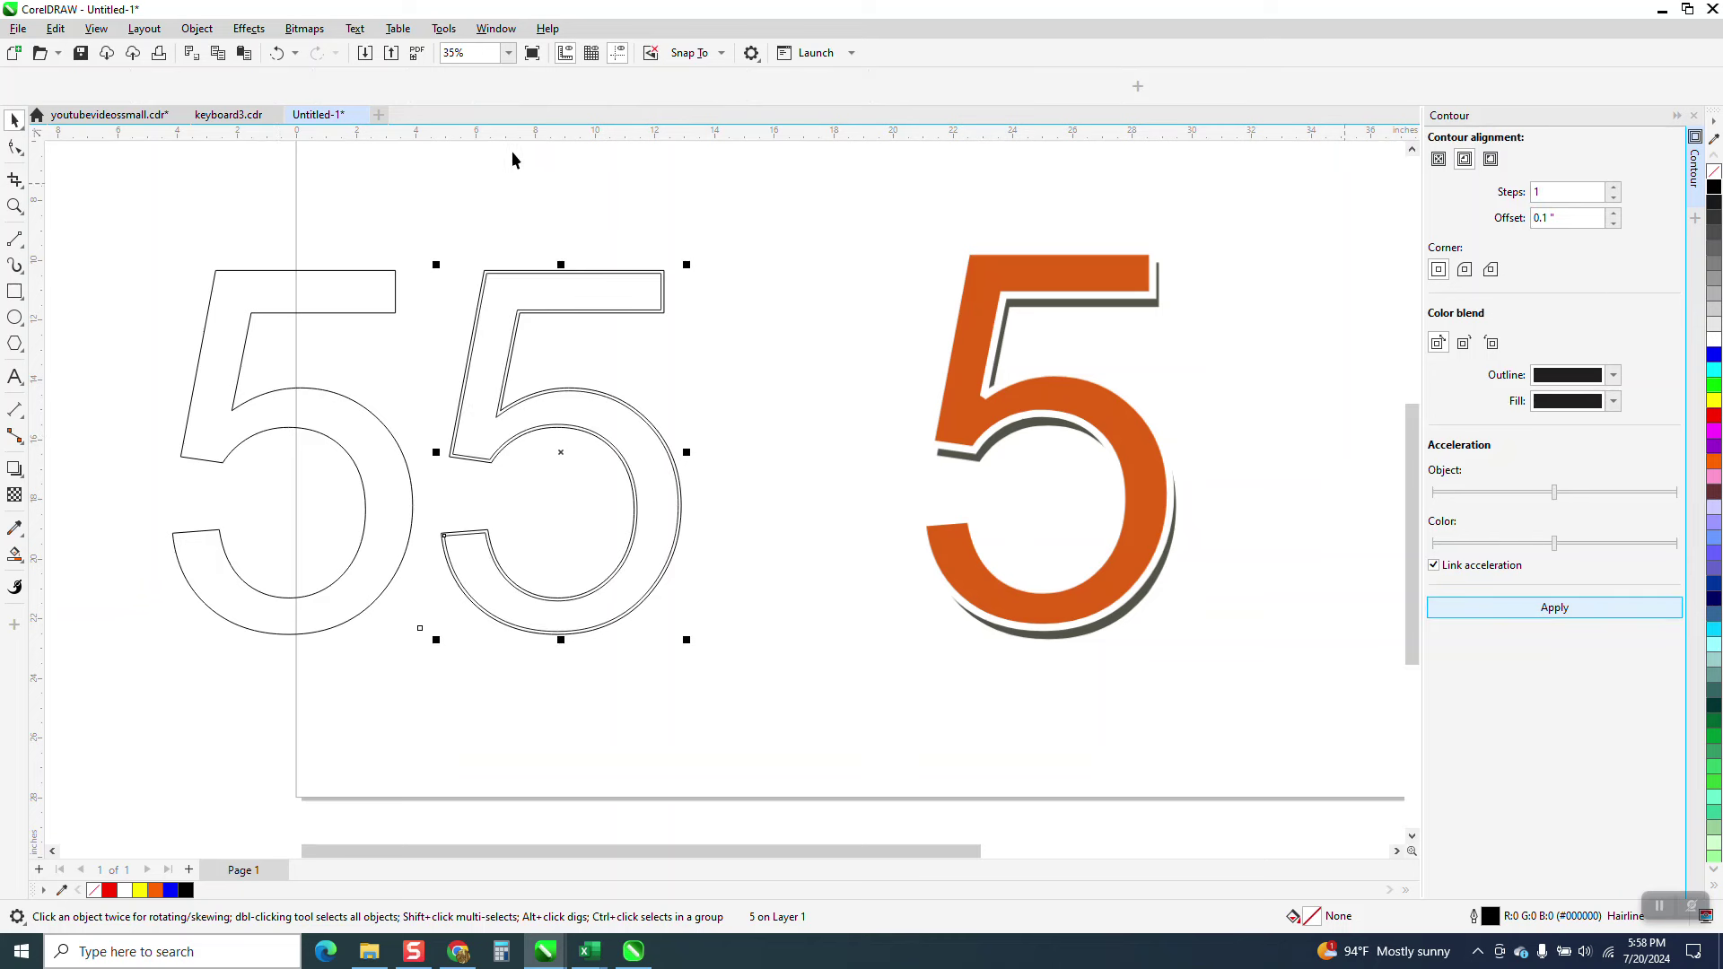
click(277, 53)
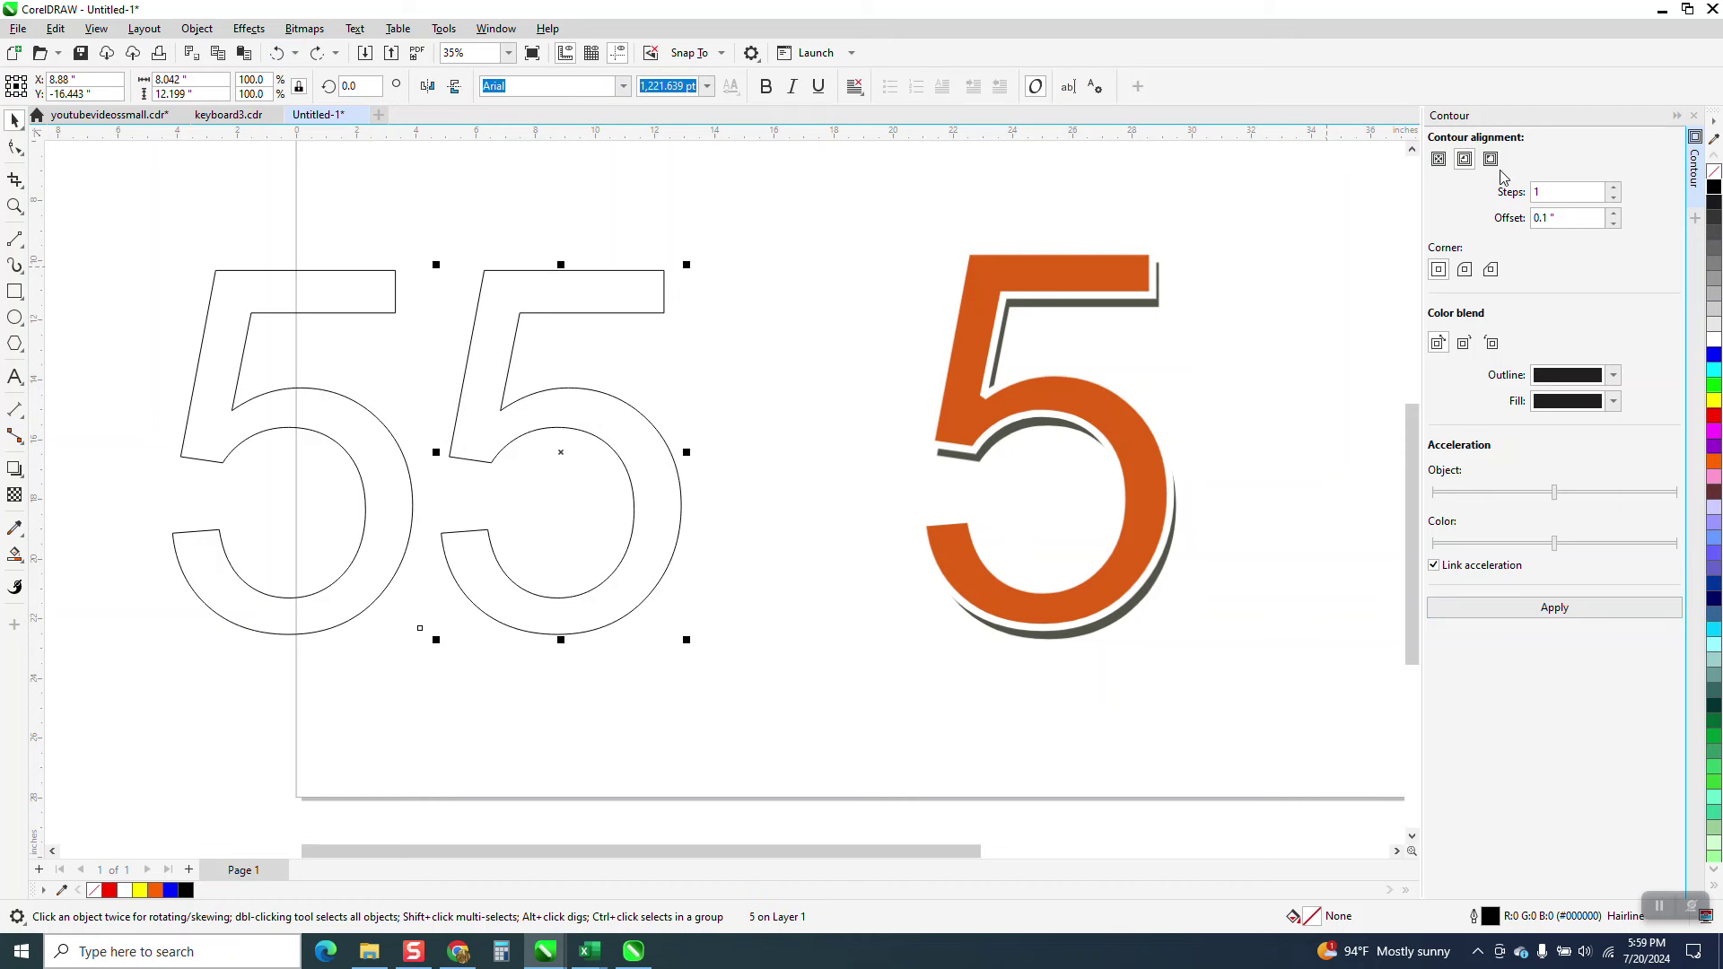
click(1567, 218)
double_click(1566, 218)
text(.2)
click(1473, 608)
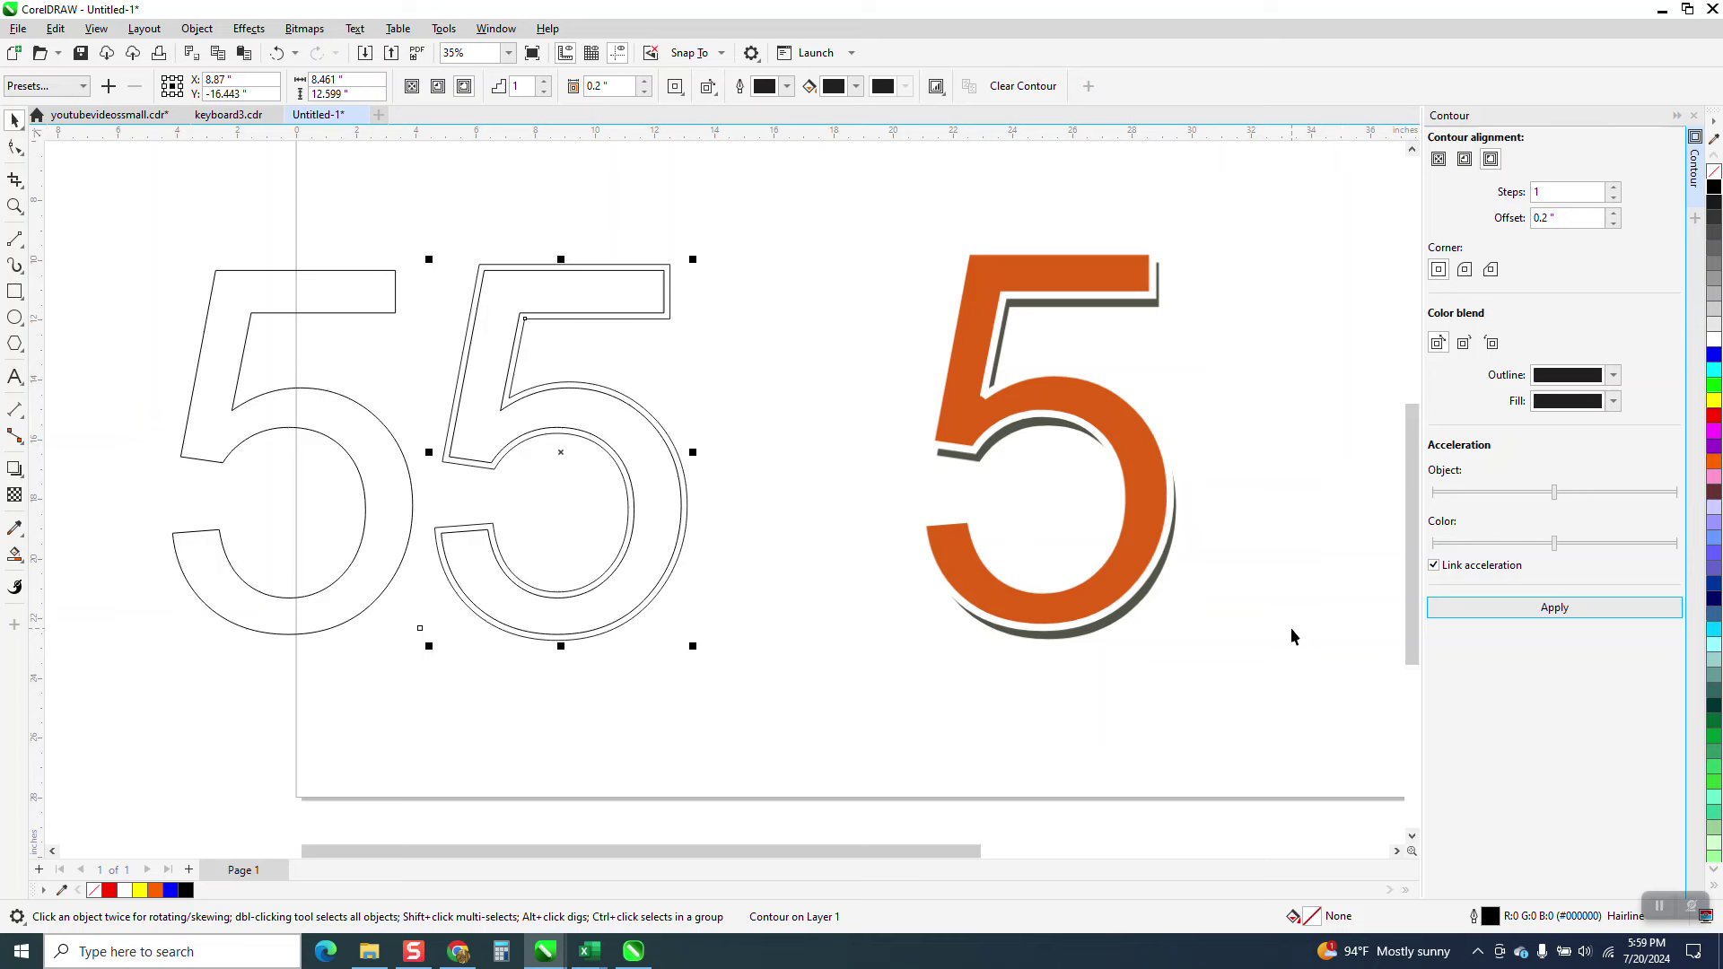
- Smart Fill the inner 5 orange and undo the left outline copy's offset
click(14, 554)
click(540, 292)
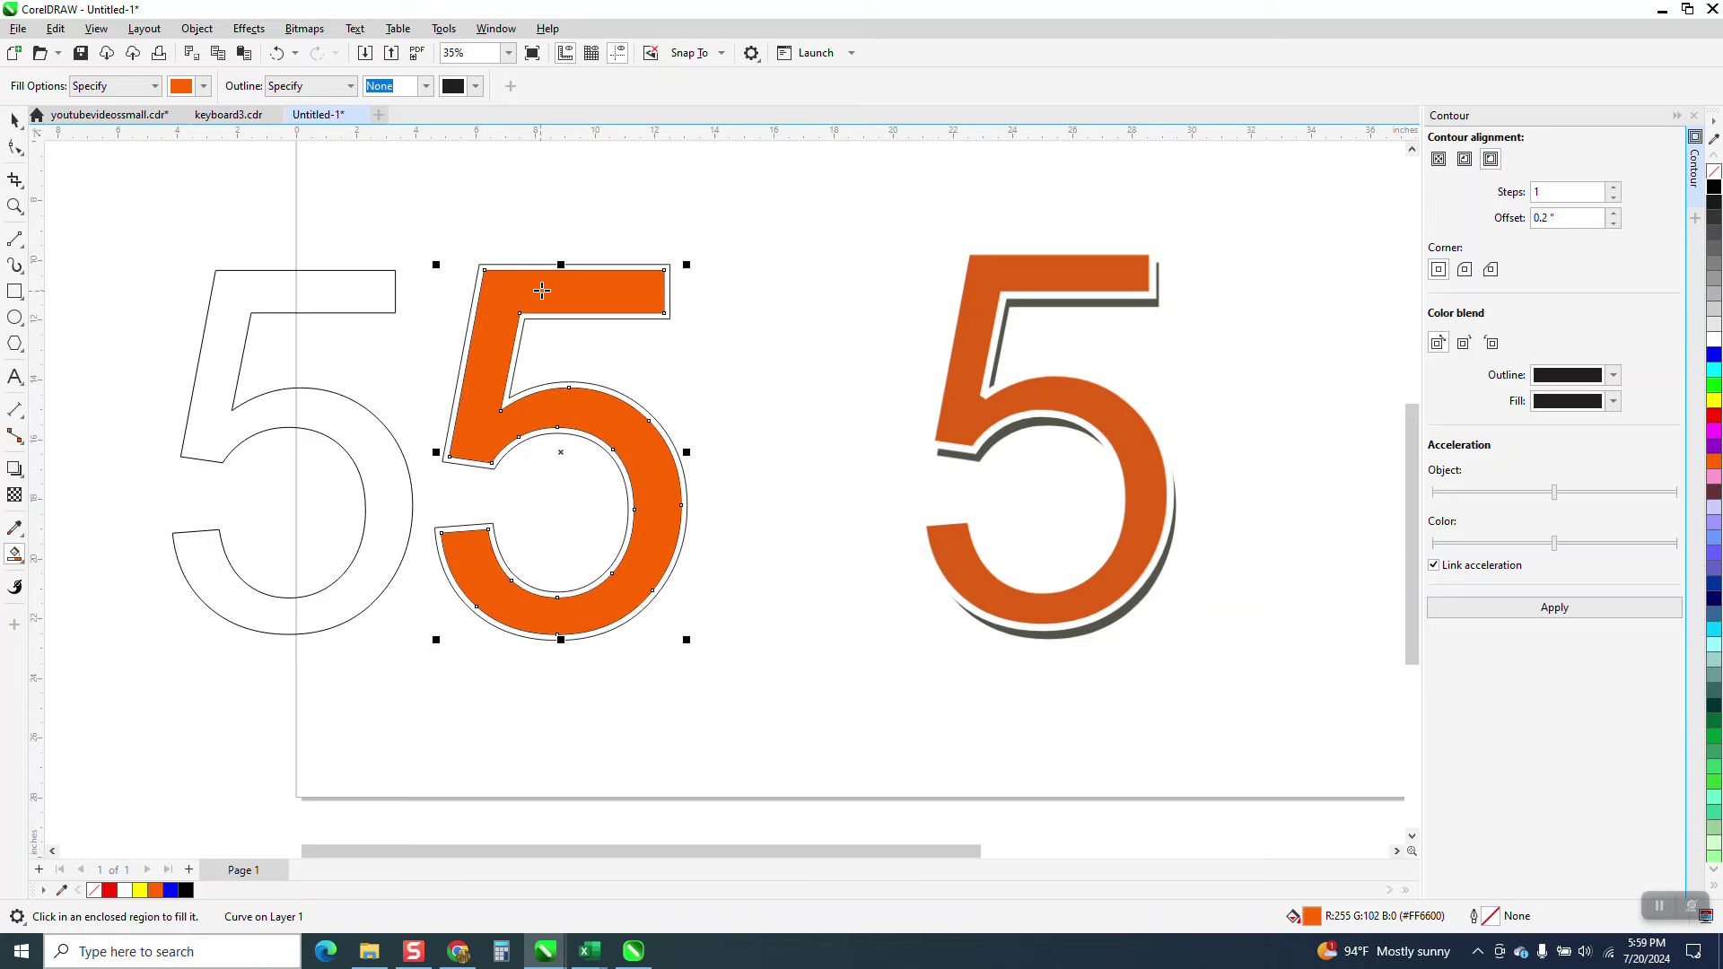
click(15, 119)
click(381, 281)
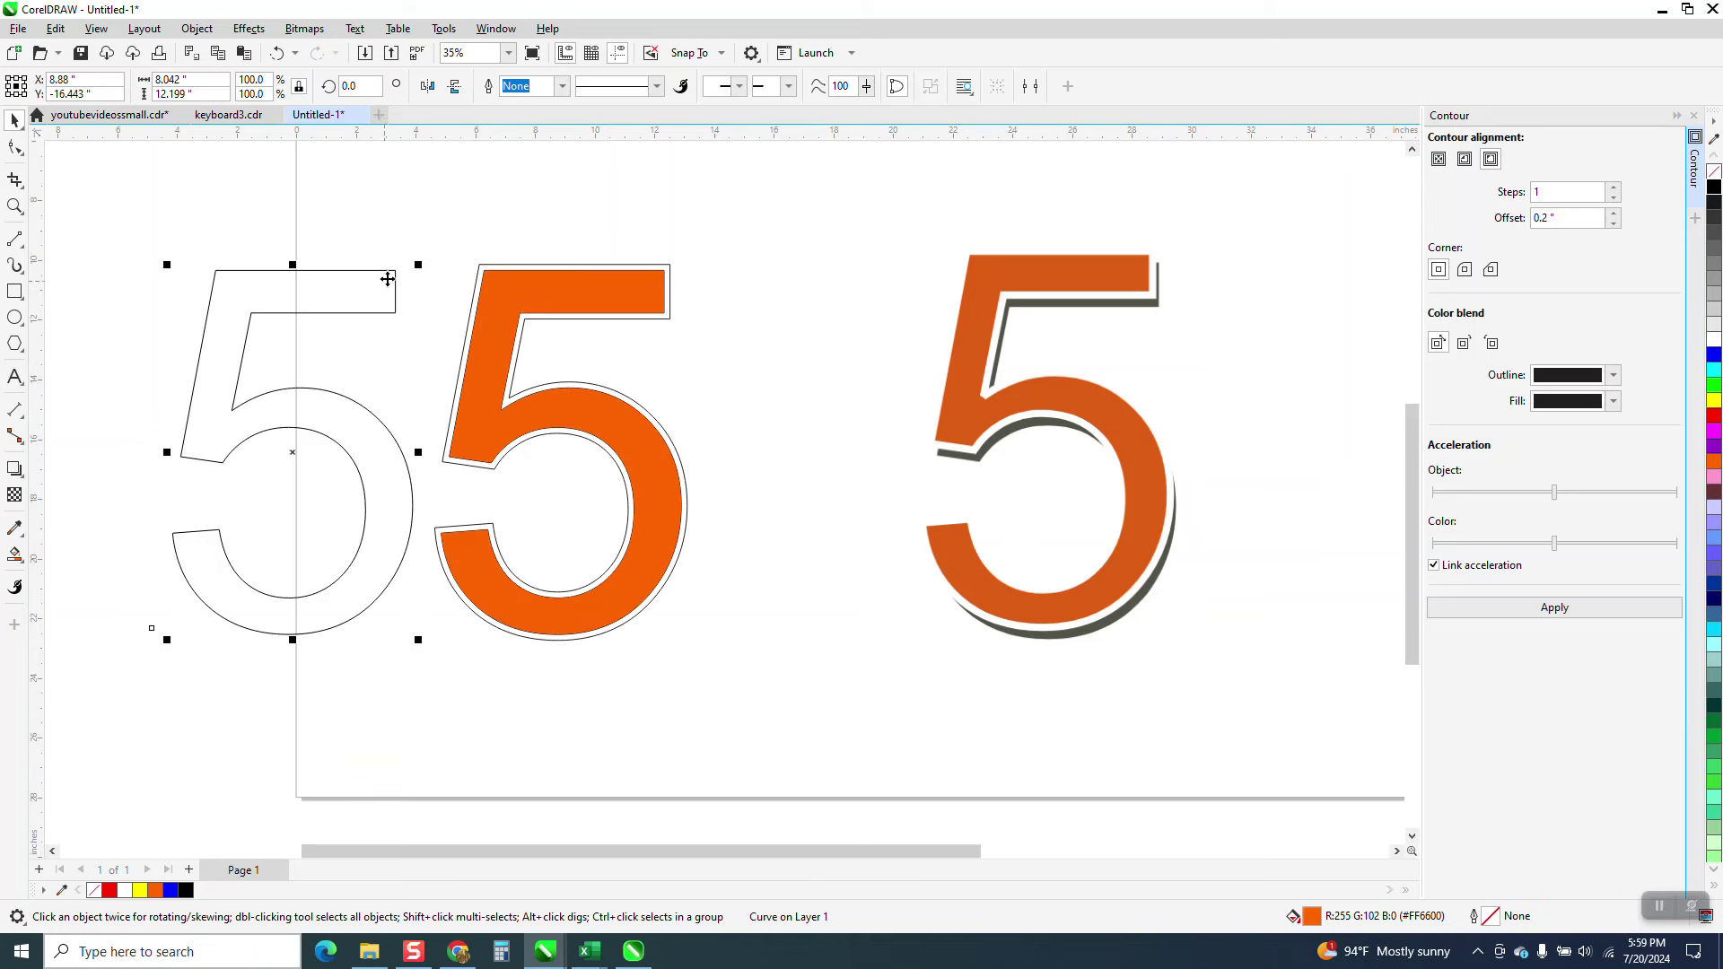
key(ctrl+z)
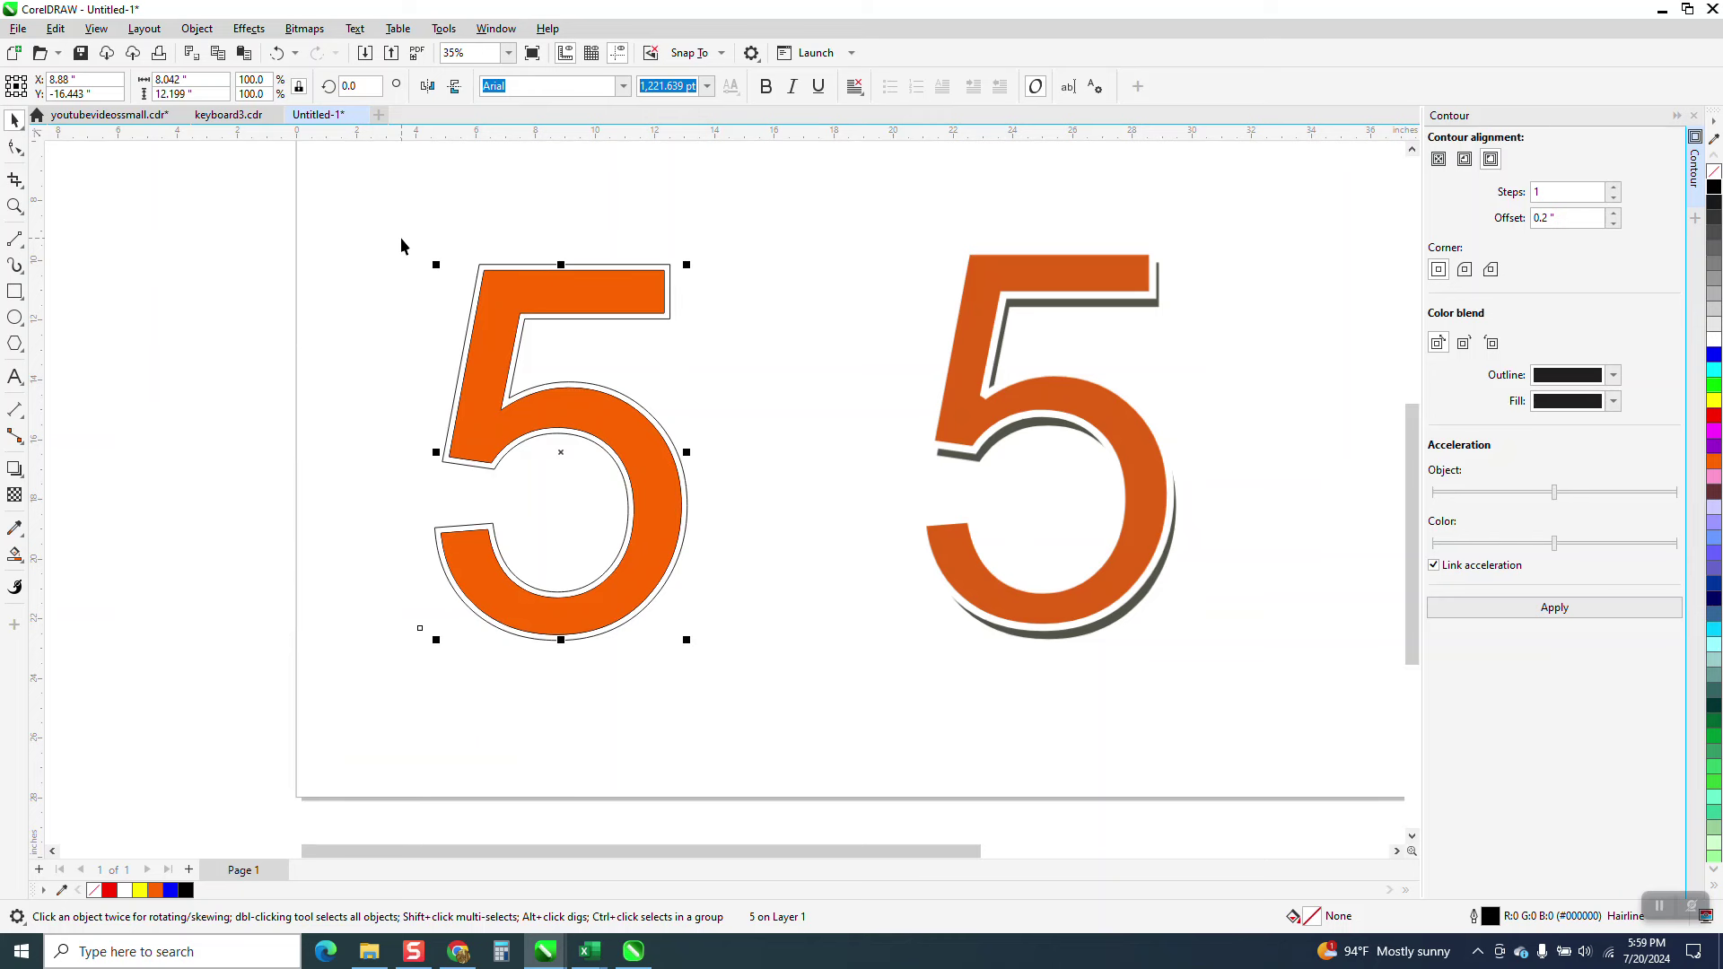
- Set a 0.2-inch nudge distance and shift the contoured 5 down, right, then up
click(816, 213)
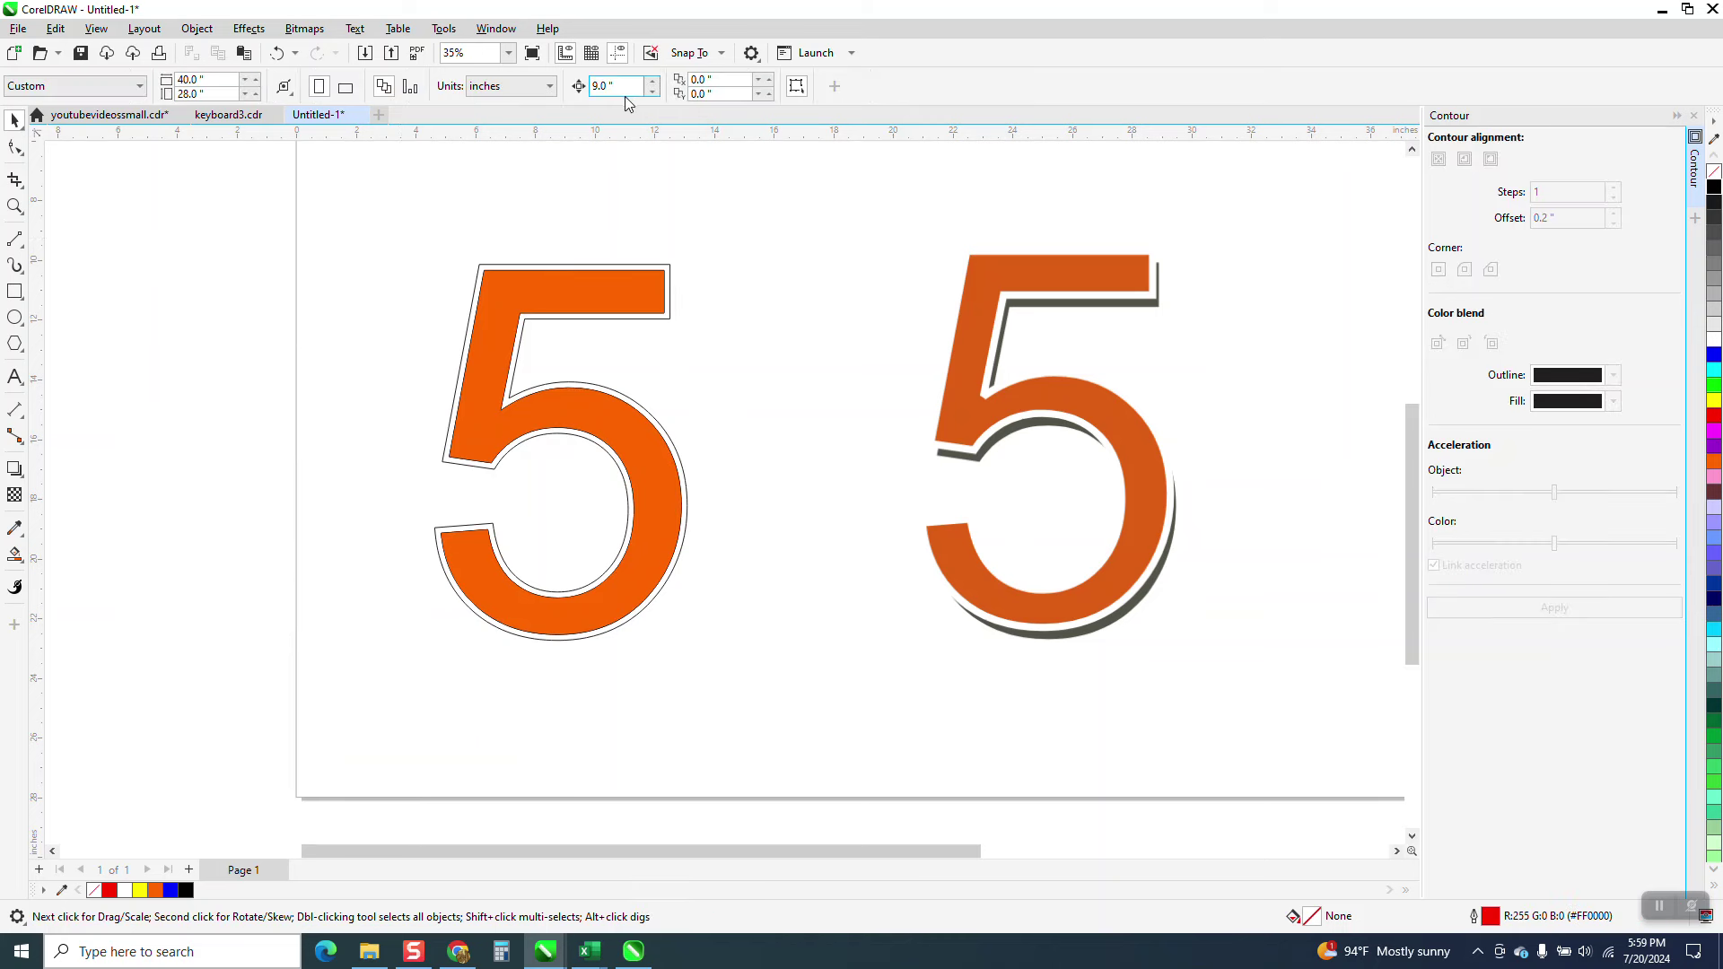
drag(619, 87, 516, 95)
text(.2)
key(Return)
click(673, 280)
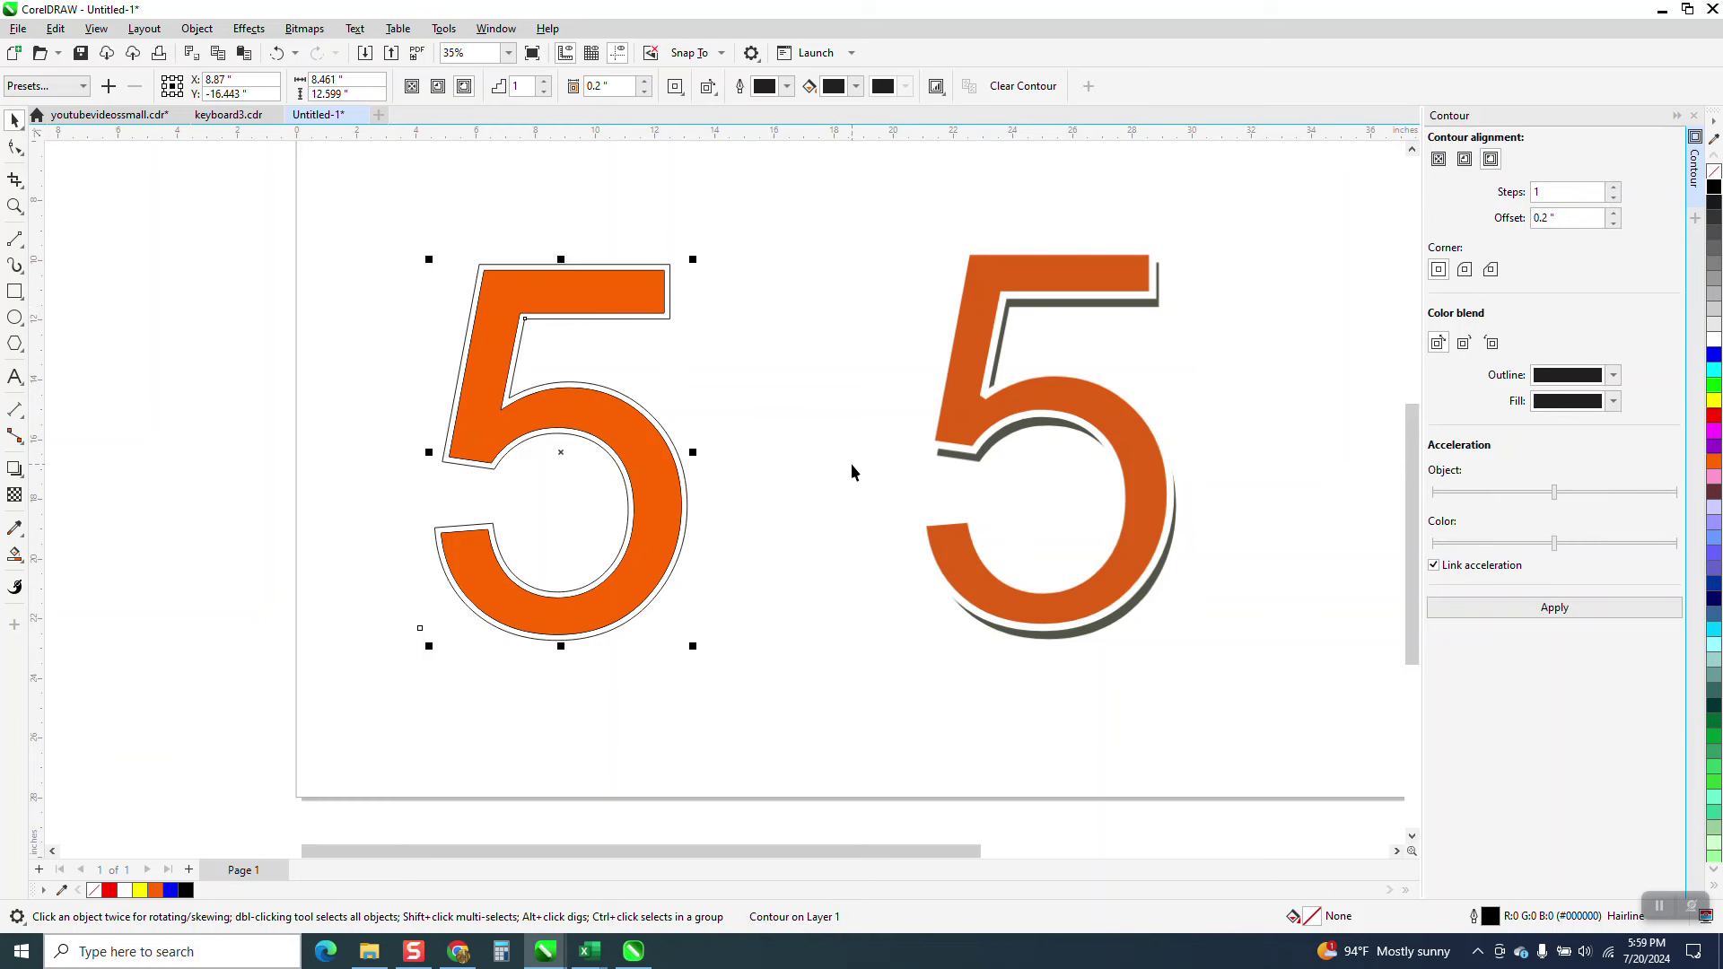
key(Down)
key(Down)
key(Right)
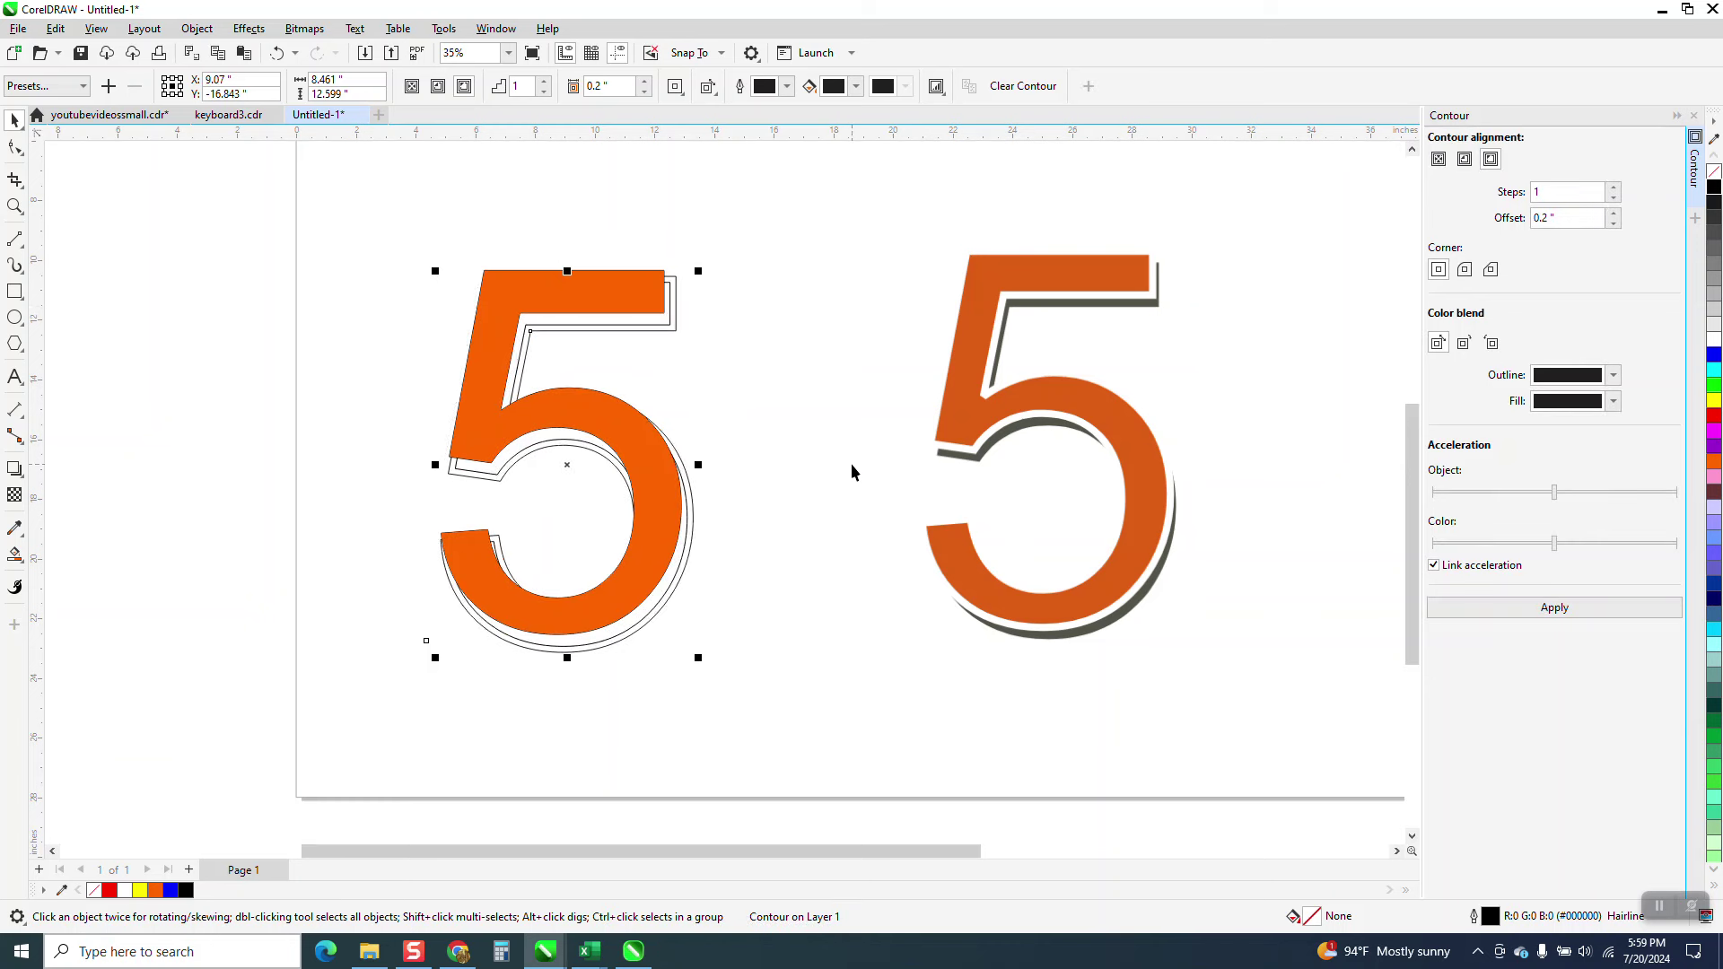
key(Up)
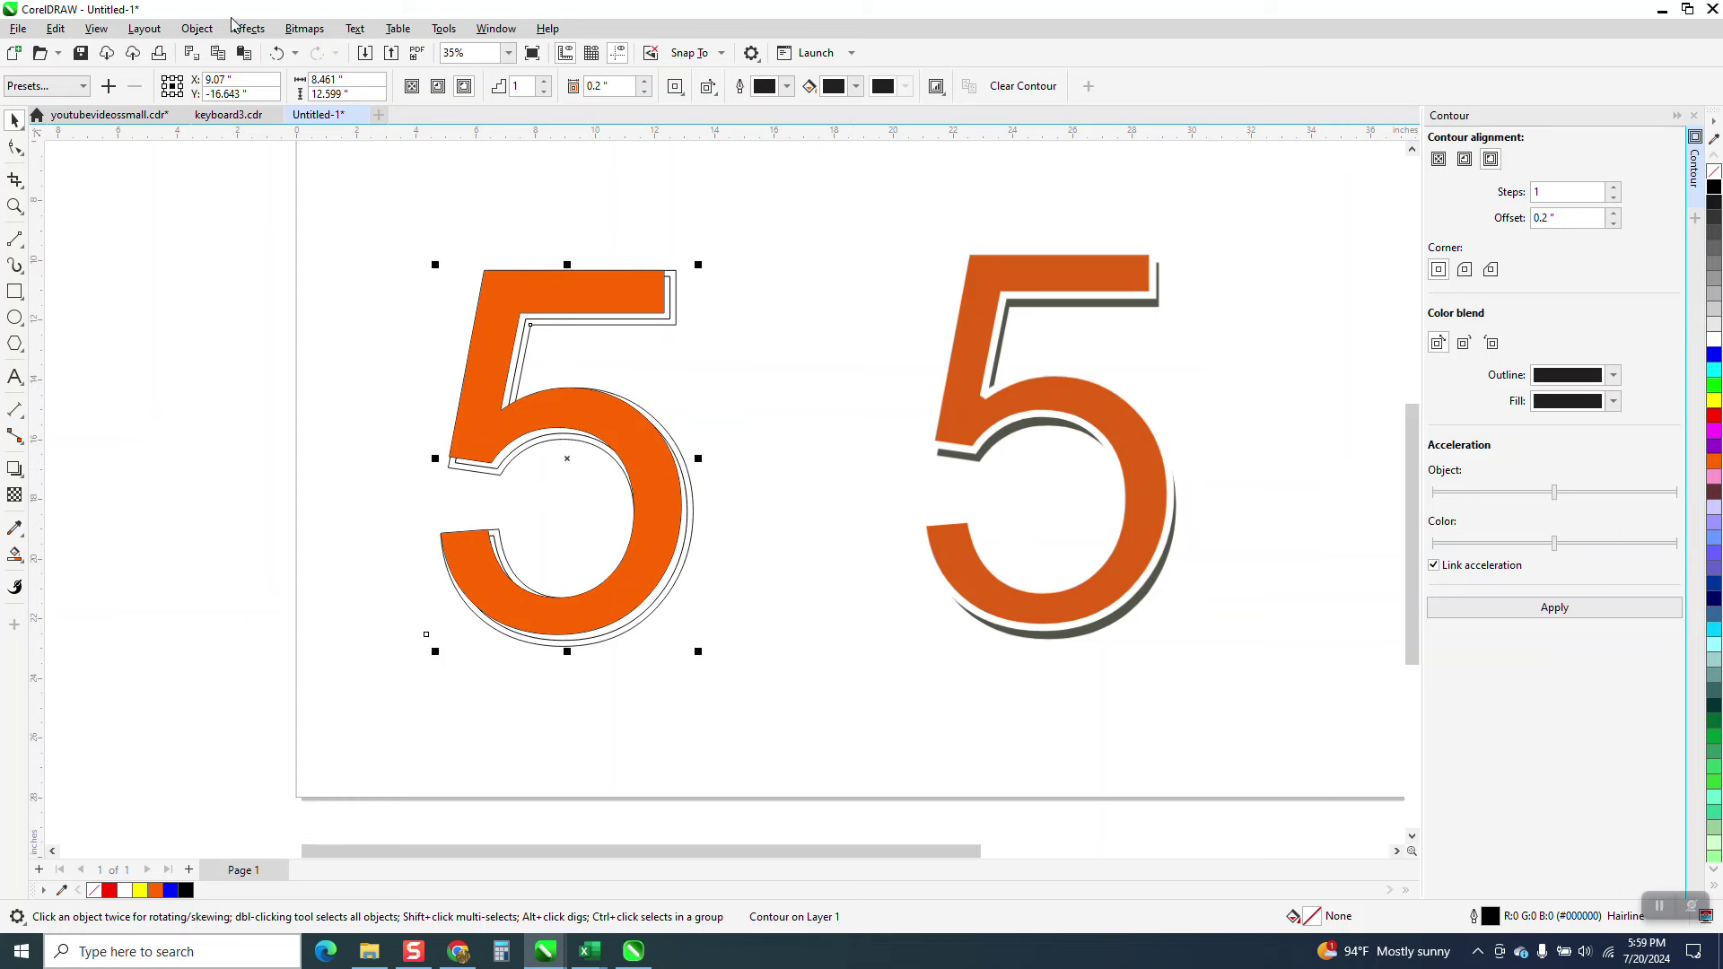
- Break the contour apart, then undo four times to restore the unfilled contour and left outline 5
click(196, 28)
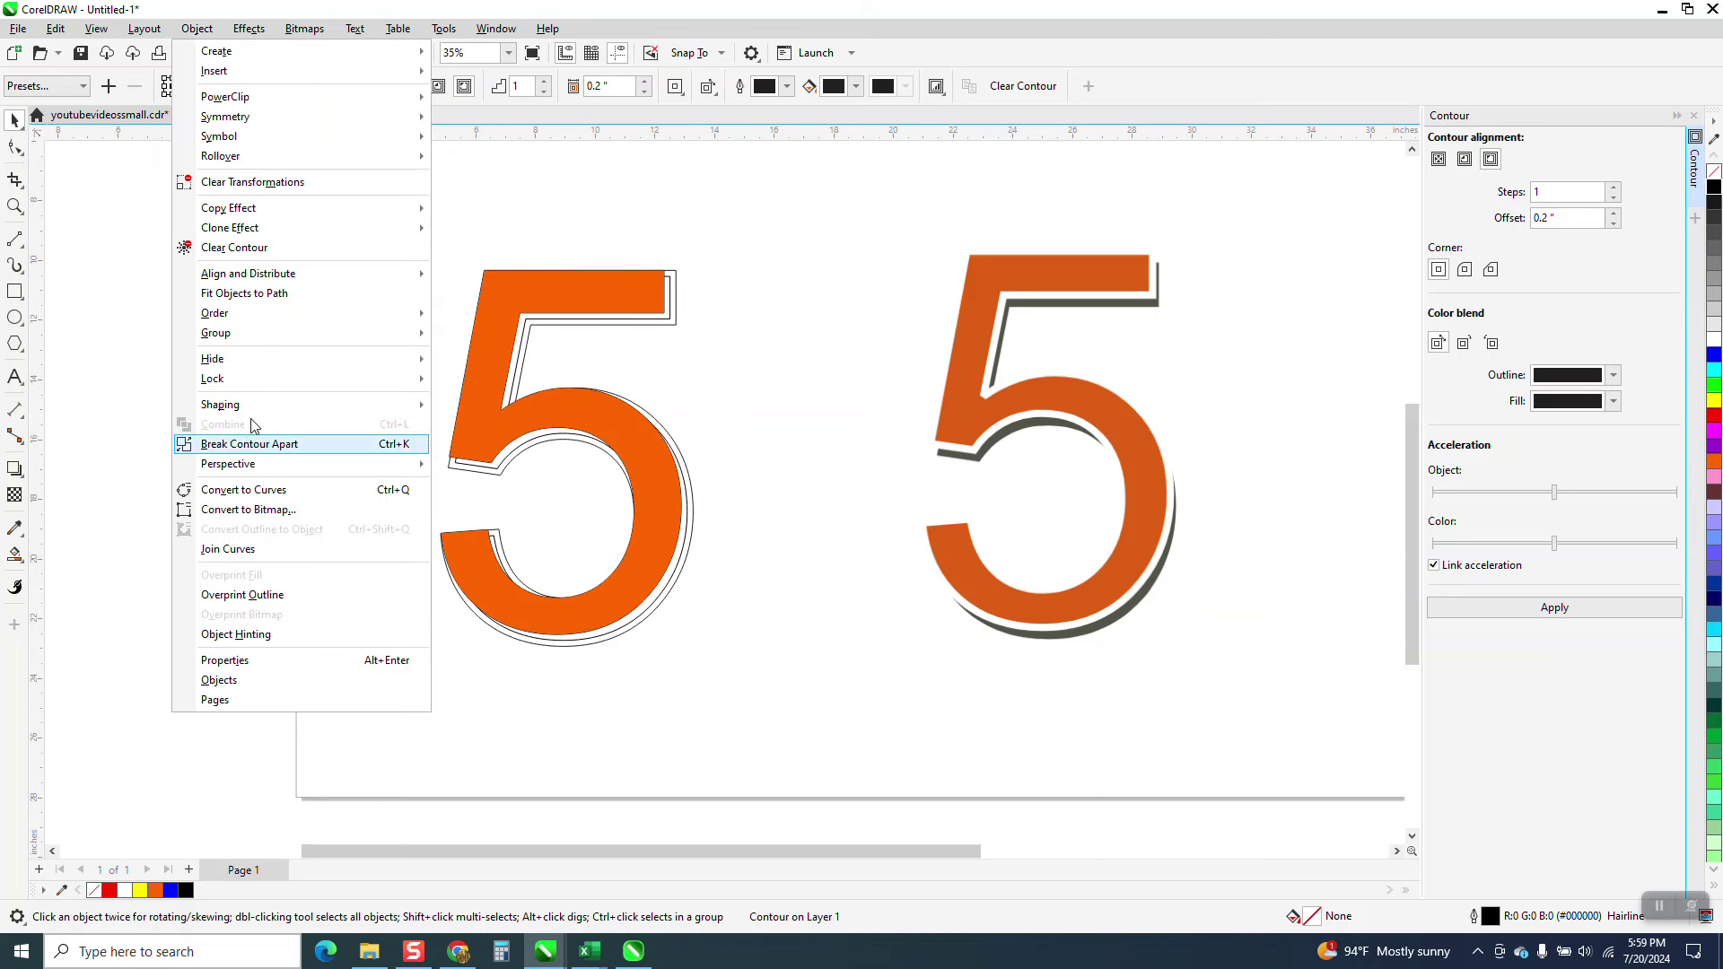
click(296, 444)
click(722, 365)
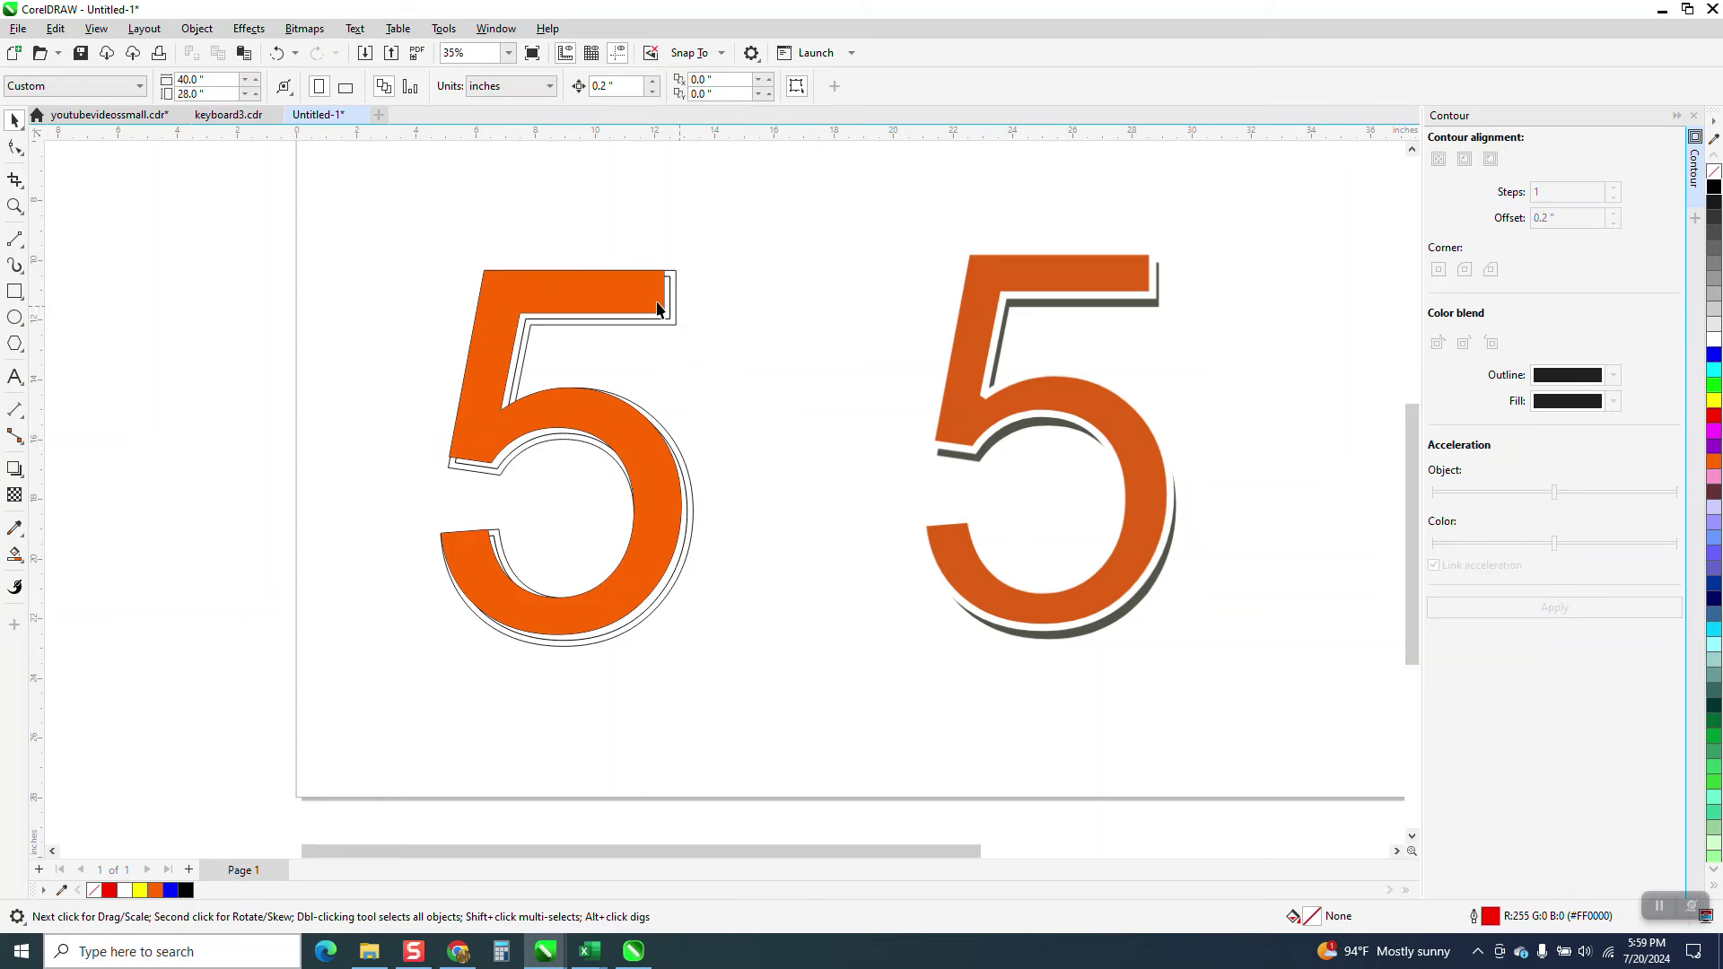
click(280, 53)
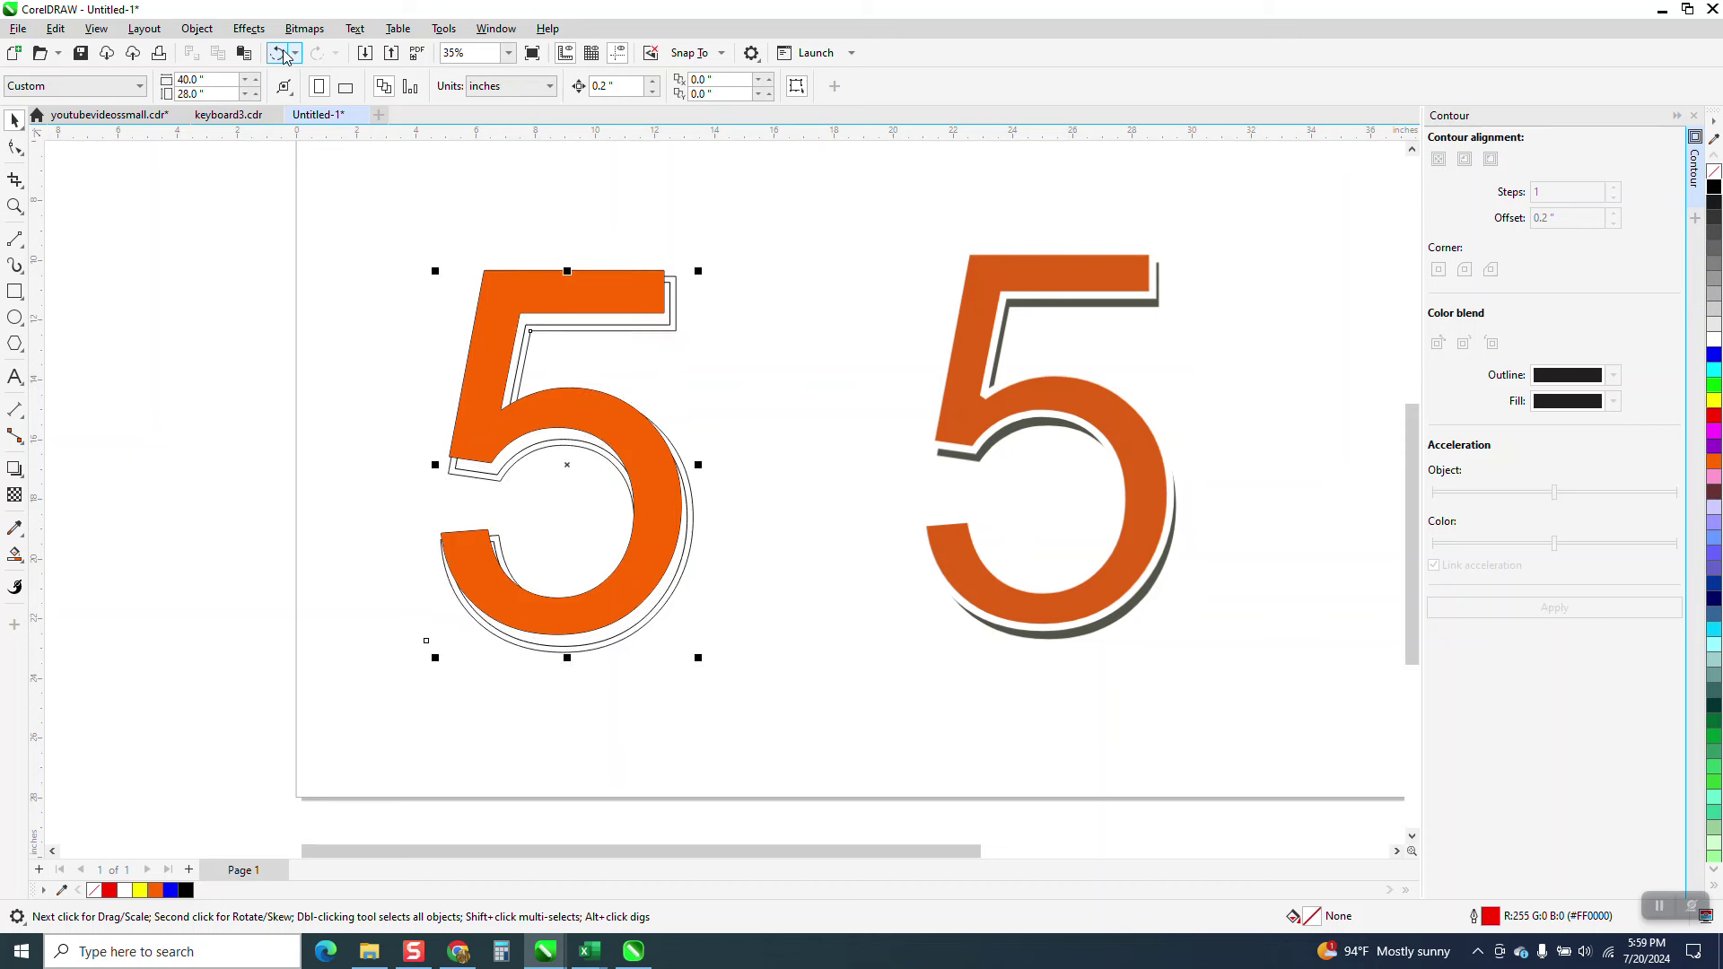
click(283, 55)
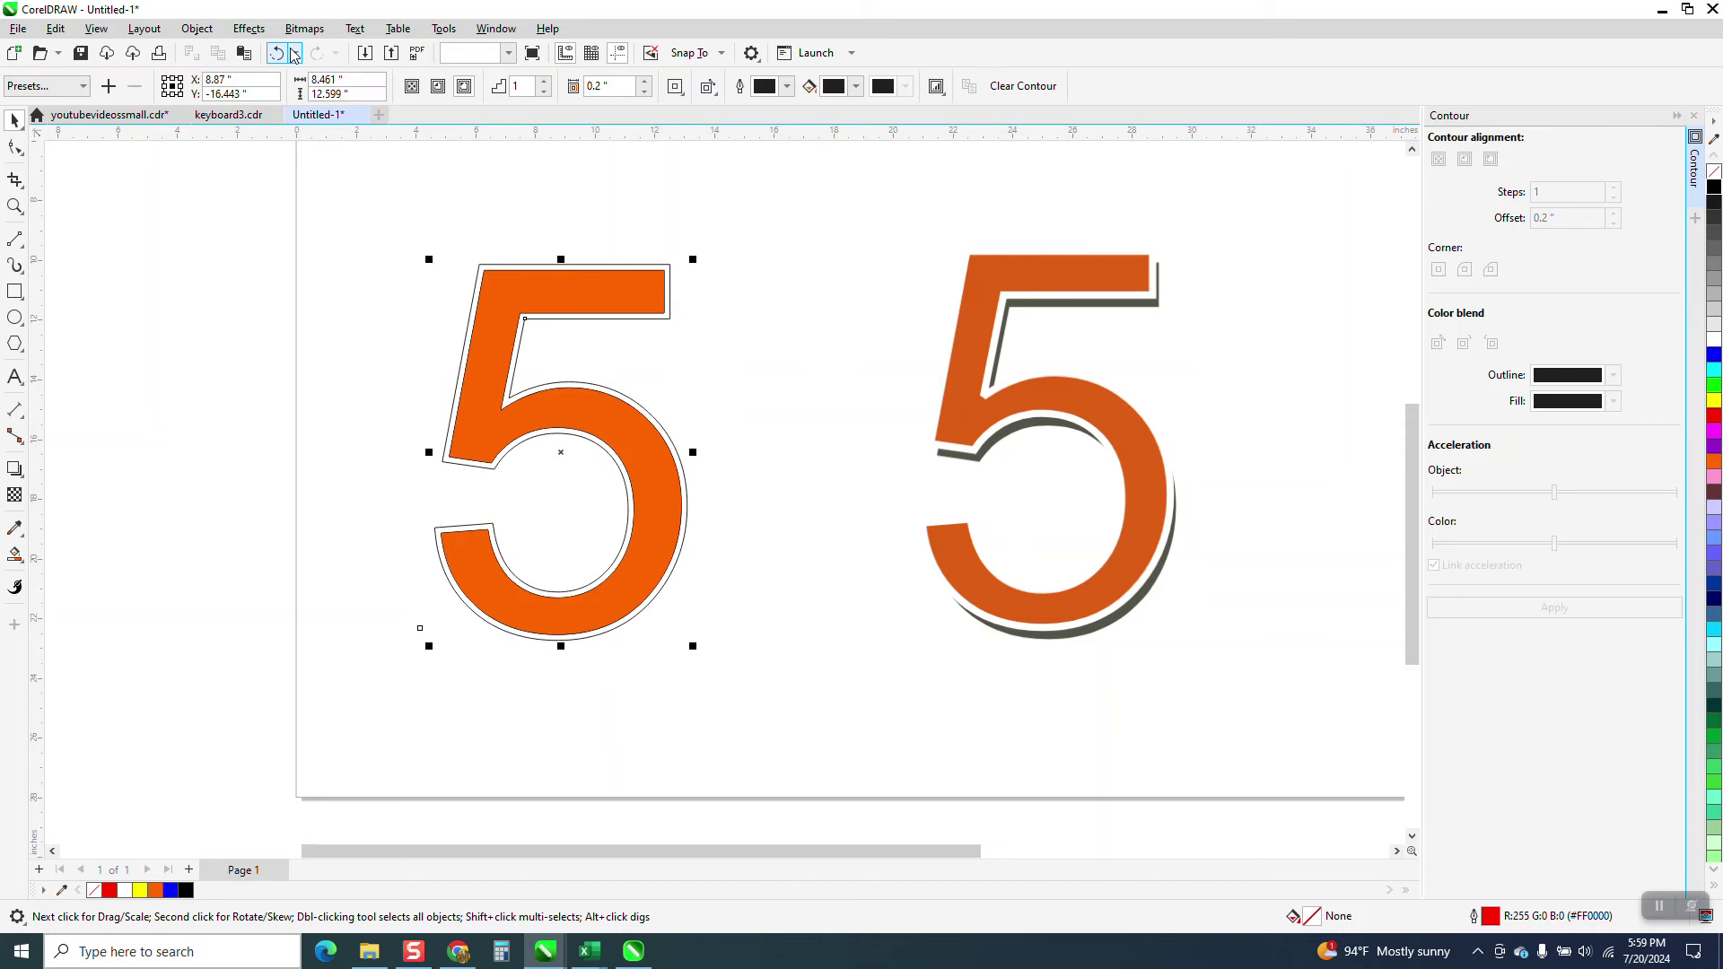
click(277, 53)
click(276, 54)
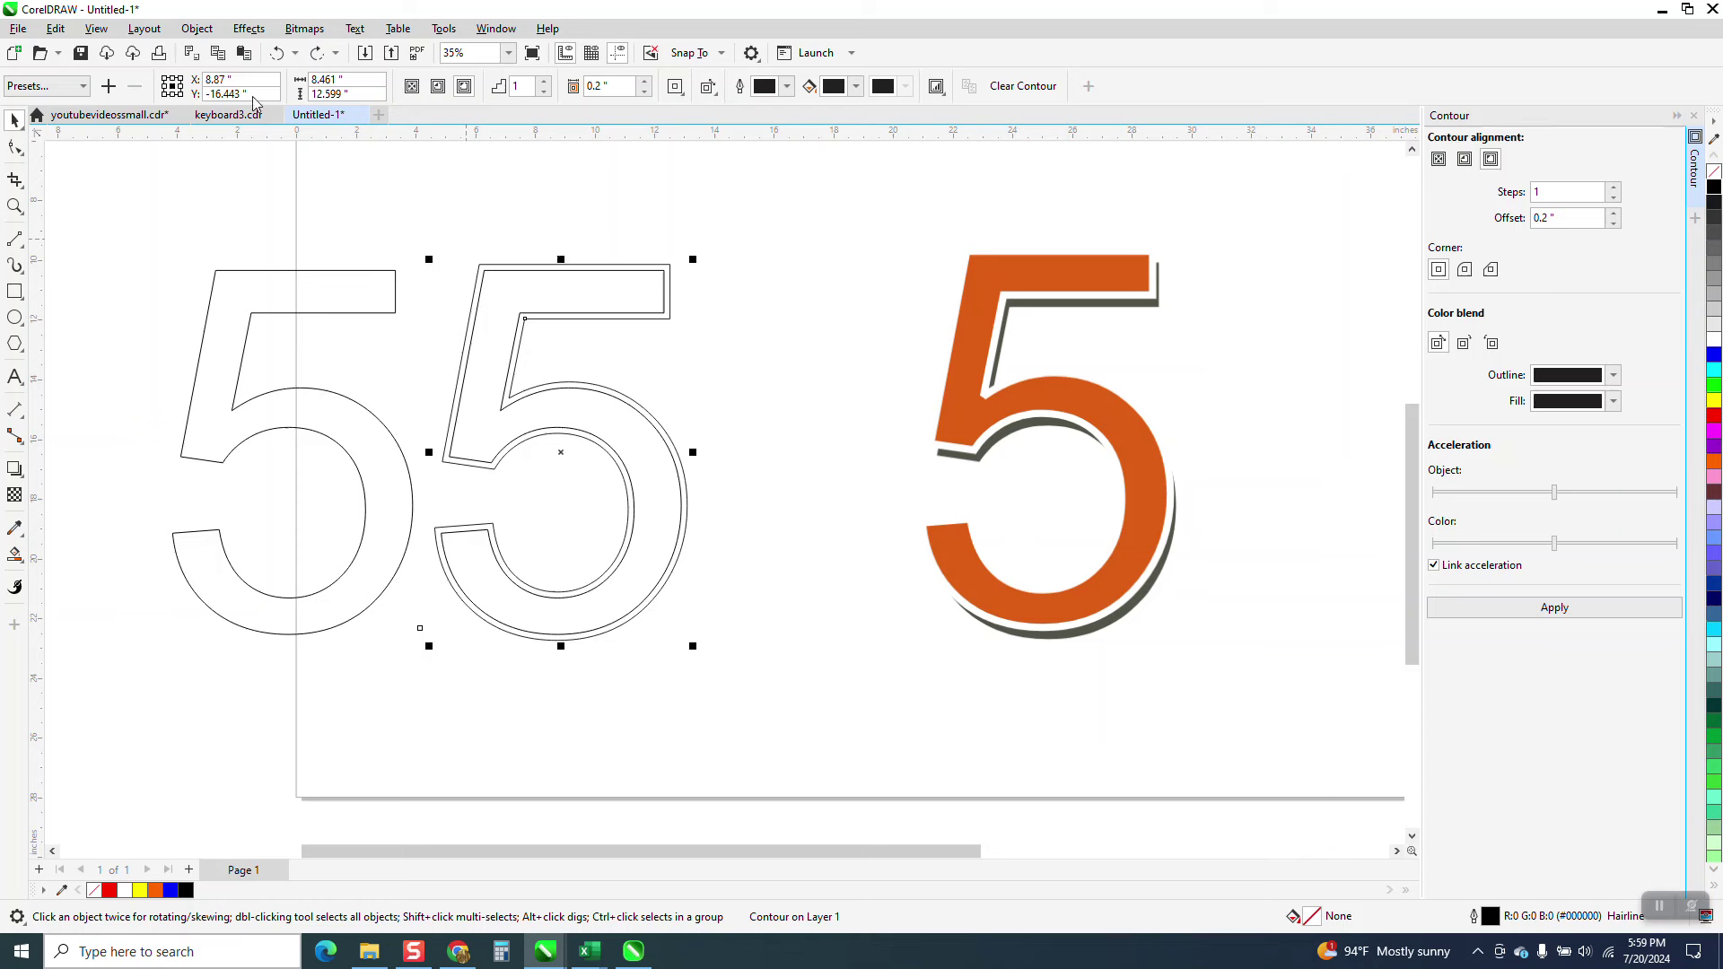
- Break the contour off the middle 5 and Smart Fill its inside orange
click(199, 31)
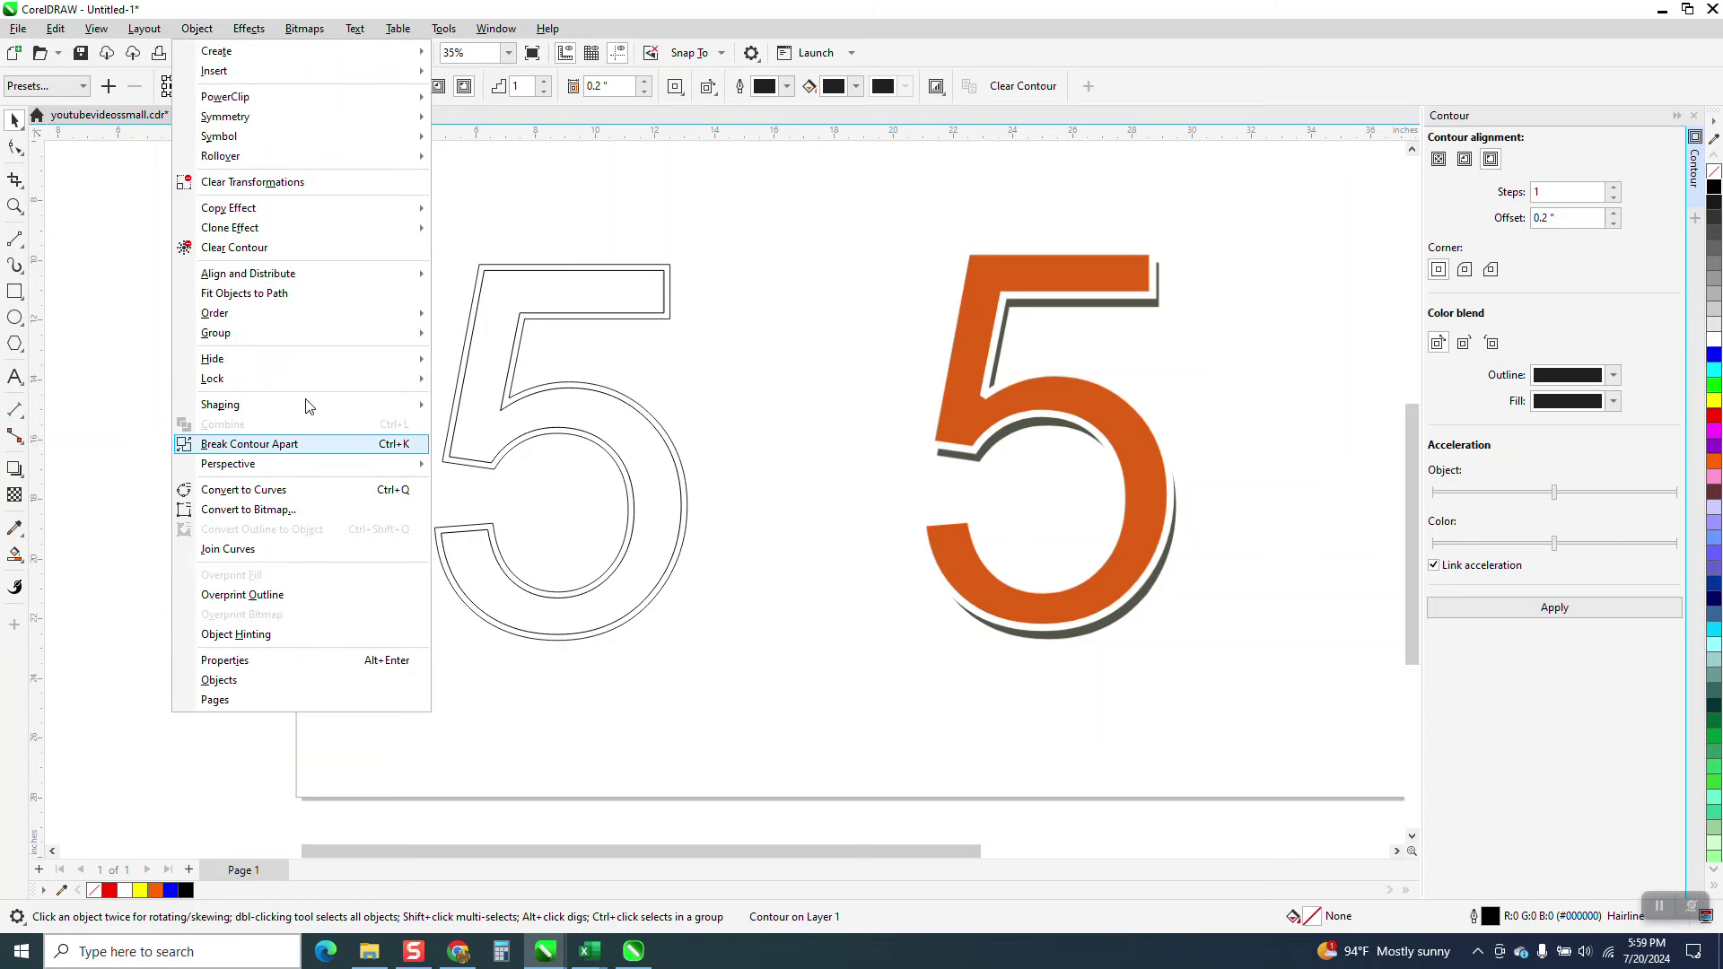
click(241, 446)
click(14, 554)
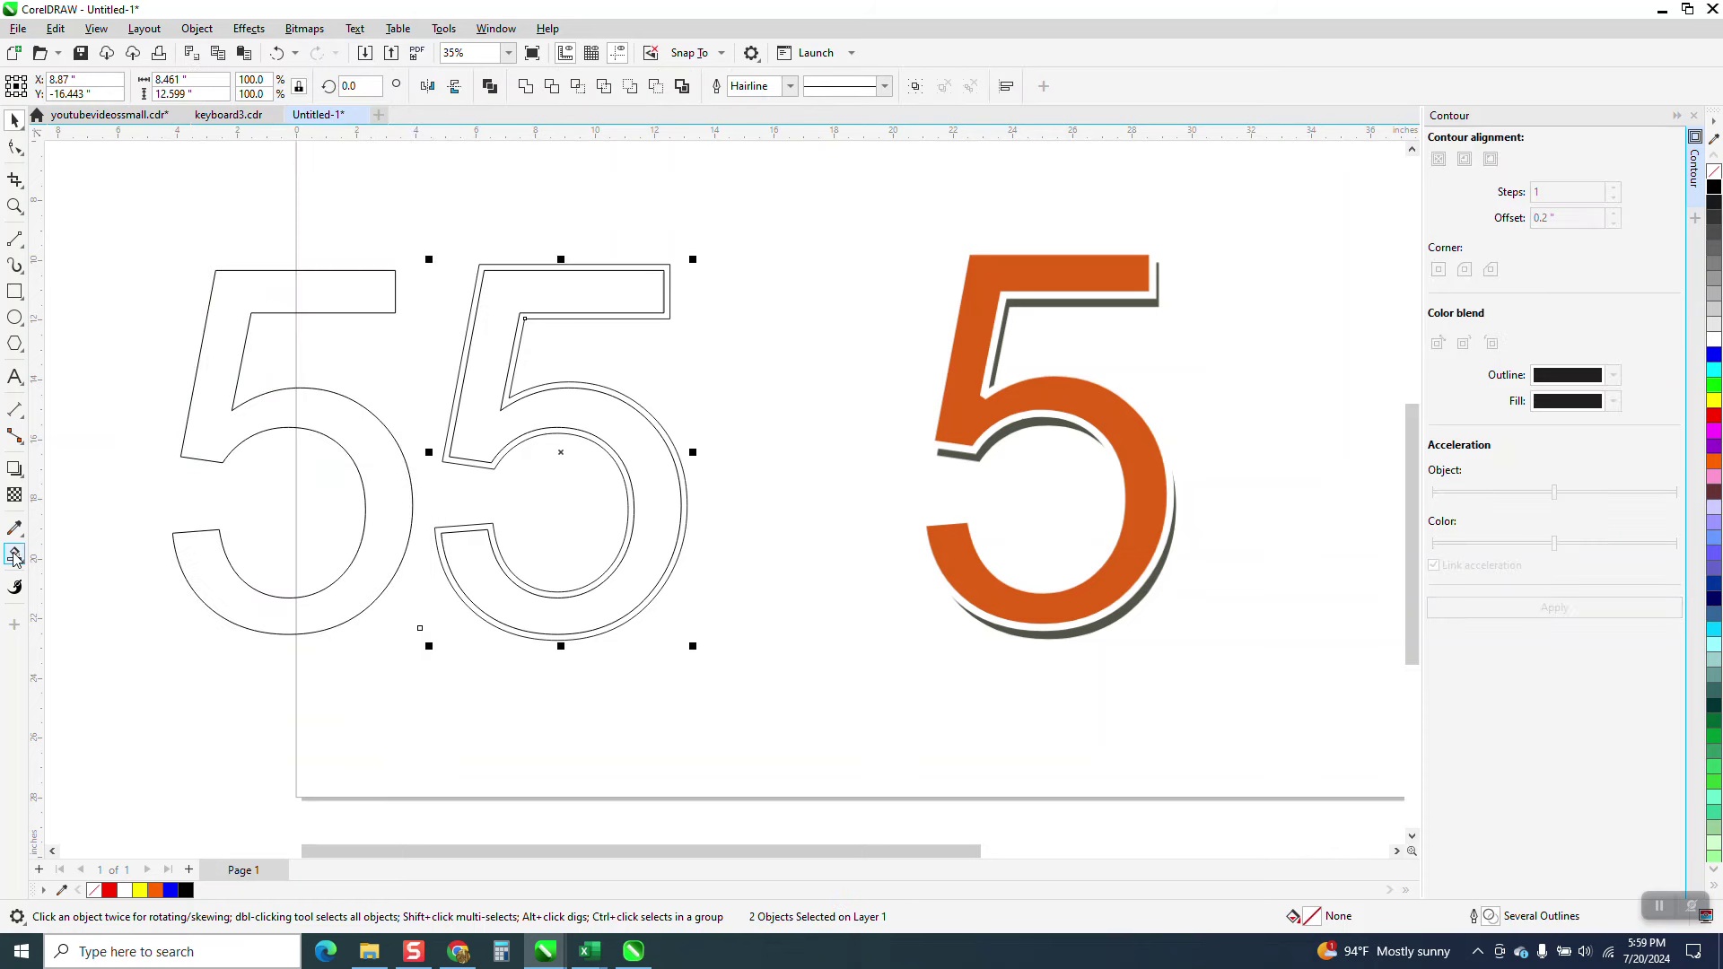
click(622, 295)
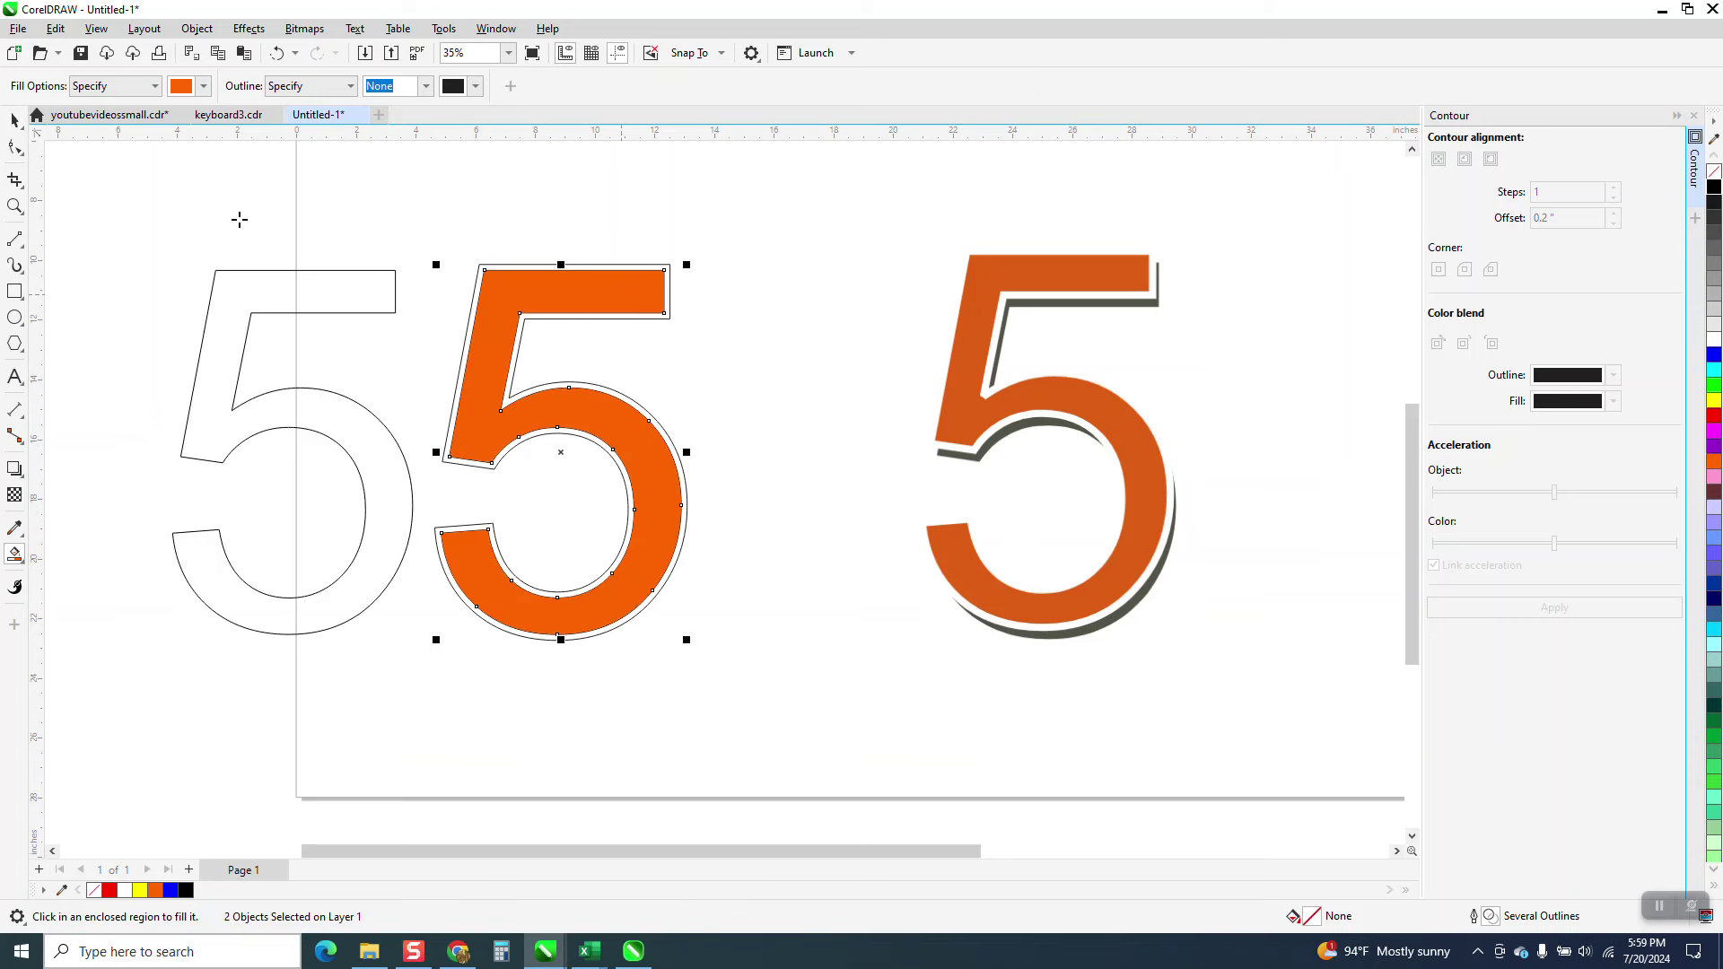
- Strip the left 5 of its fill and outline, then deselect everything
key(space)
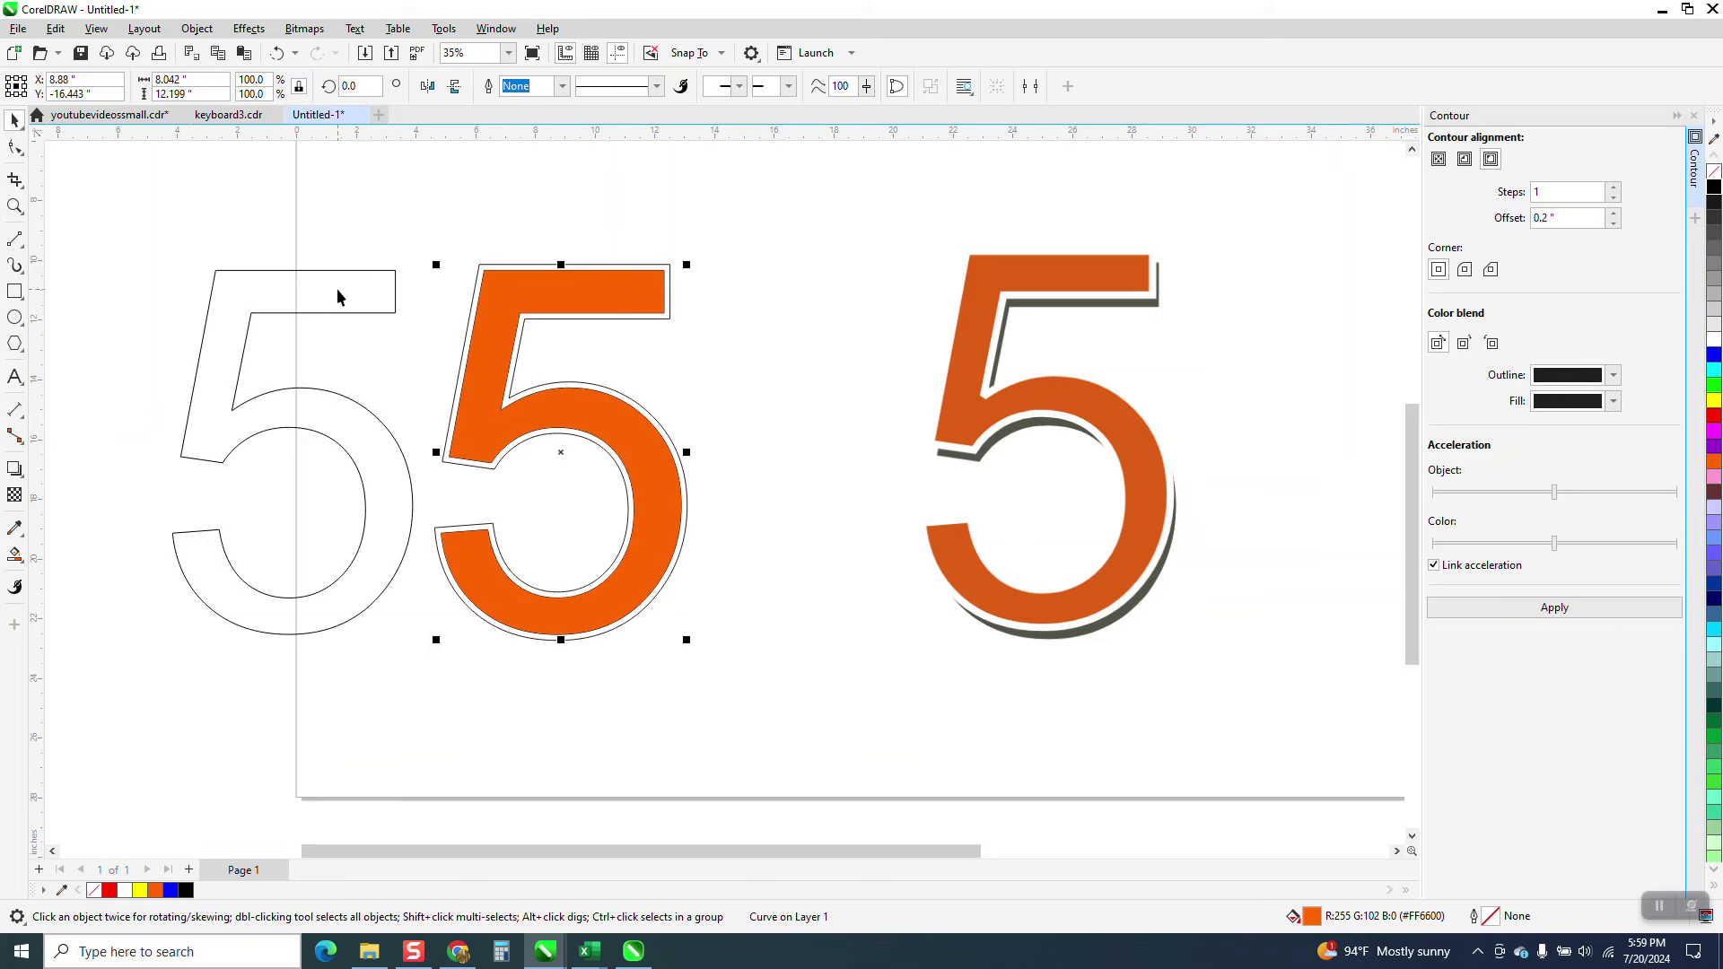
click(338, 285)
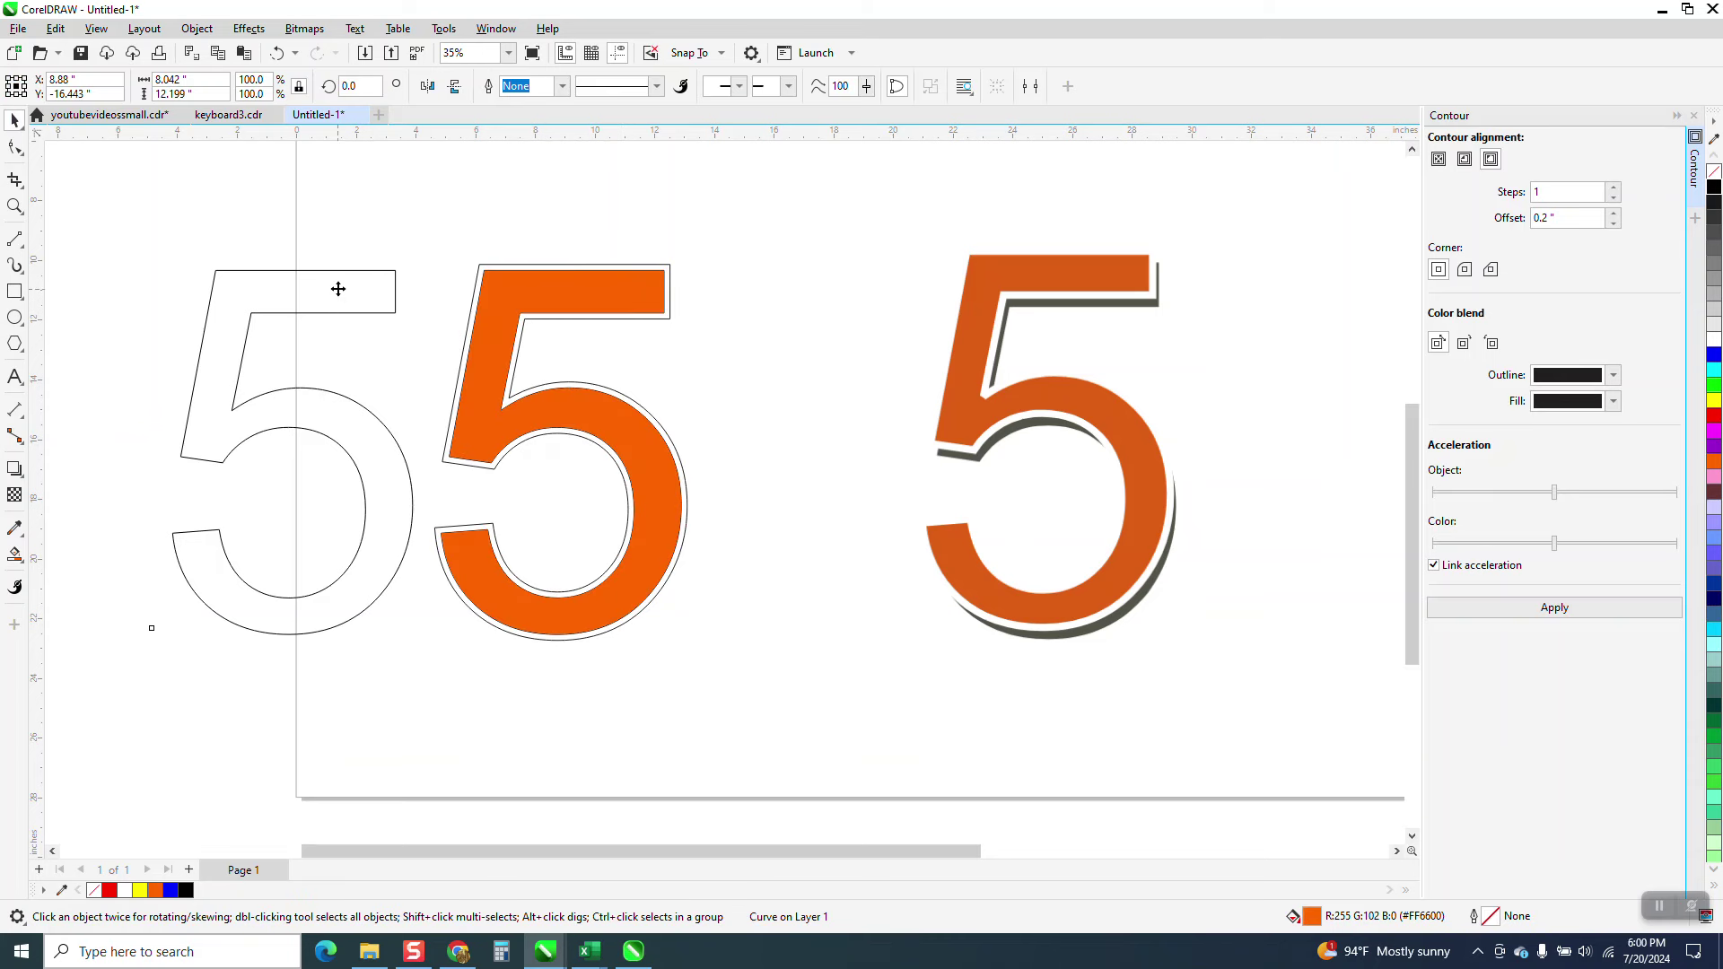
click(1714, 186)
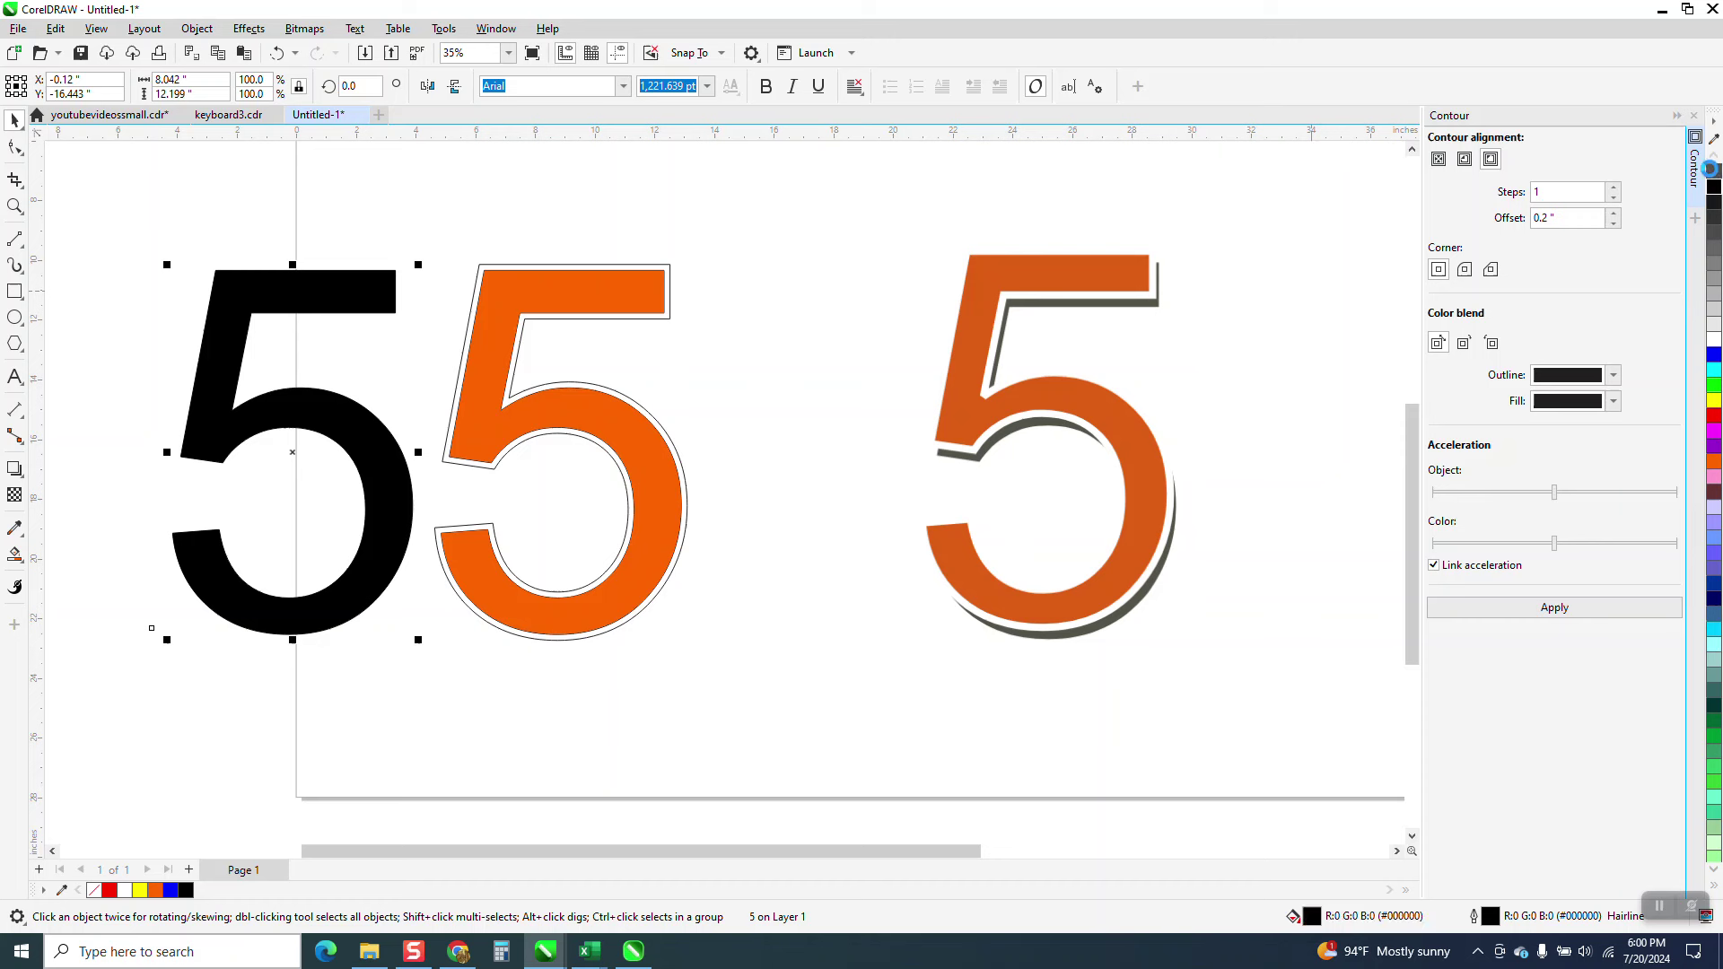
right_click(1715, 172)
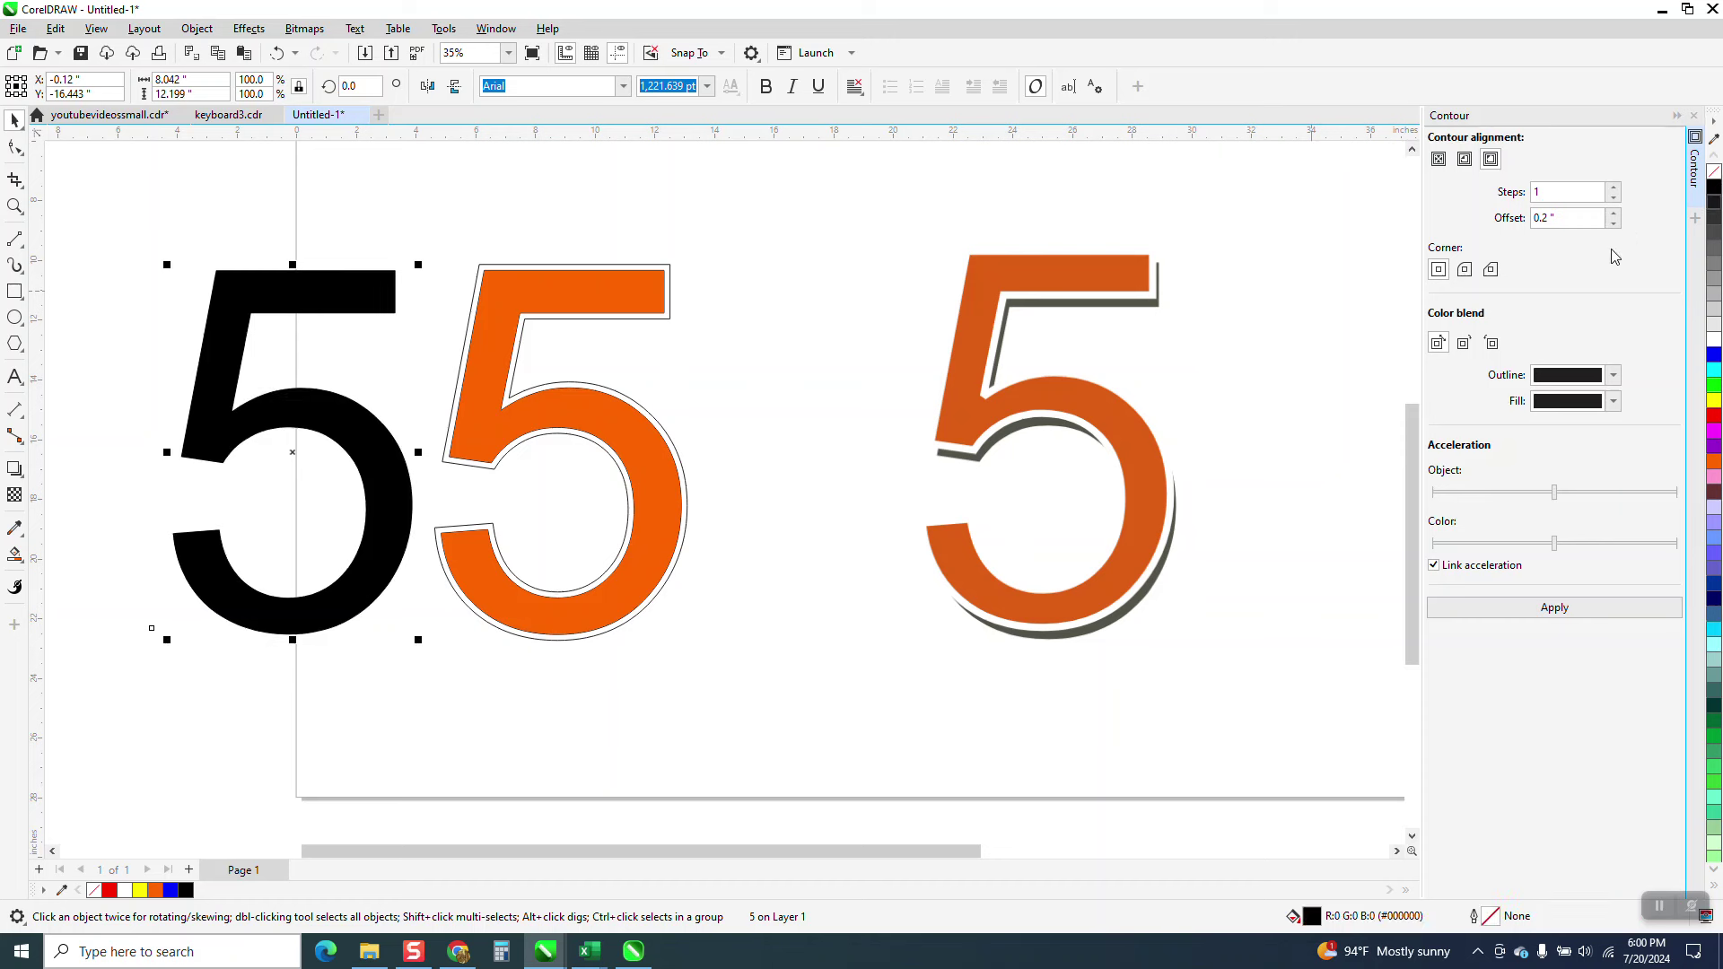
click(1716, 174)
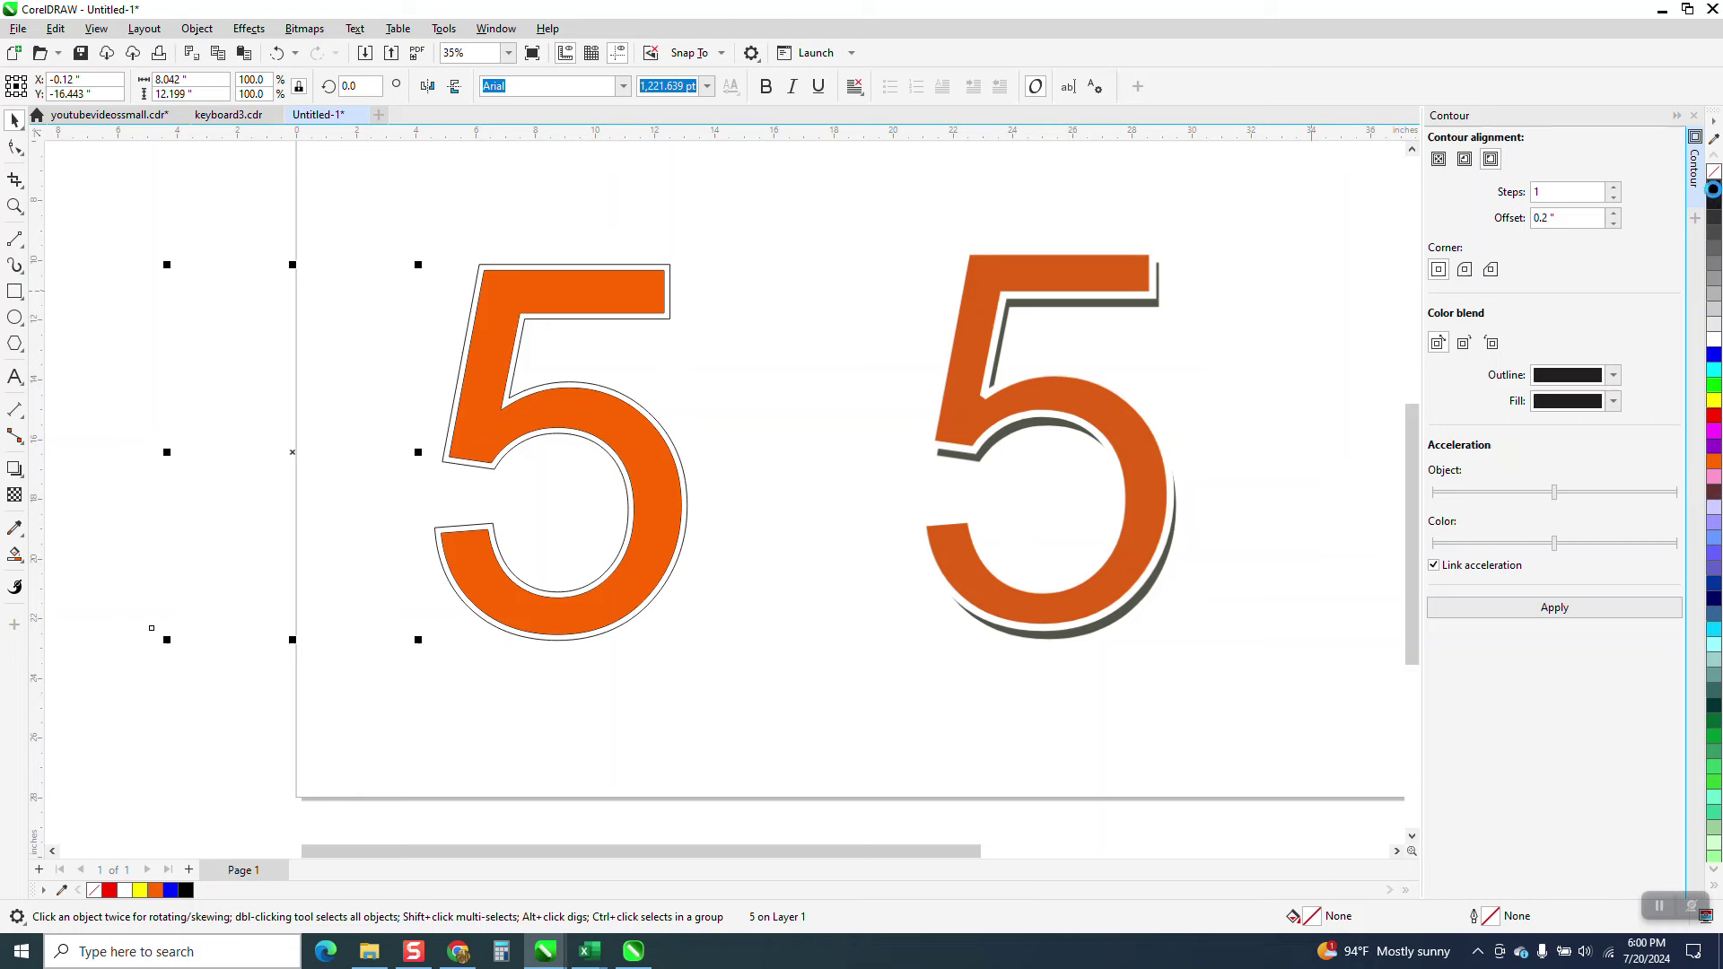
key(ctrl+z)
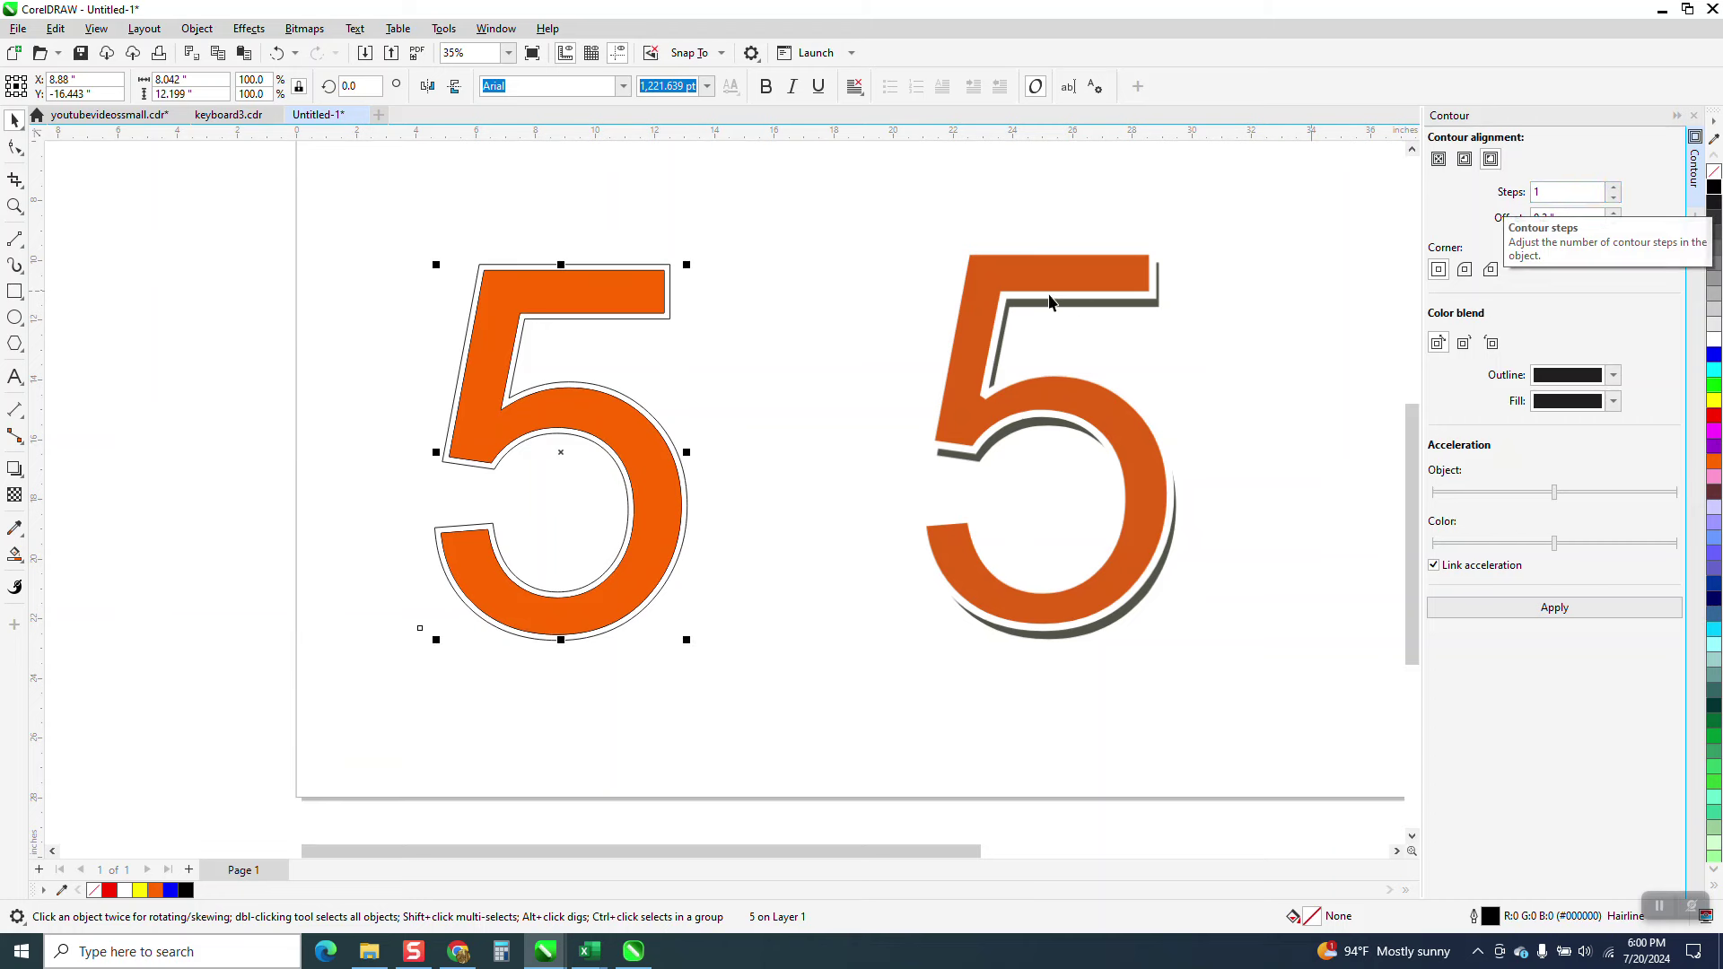
key(Escape)
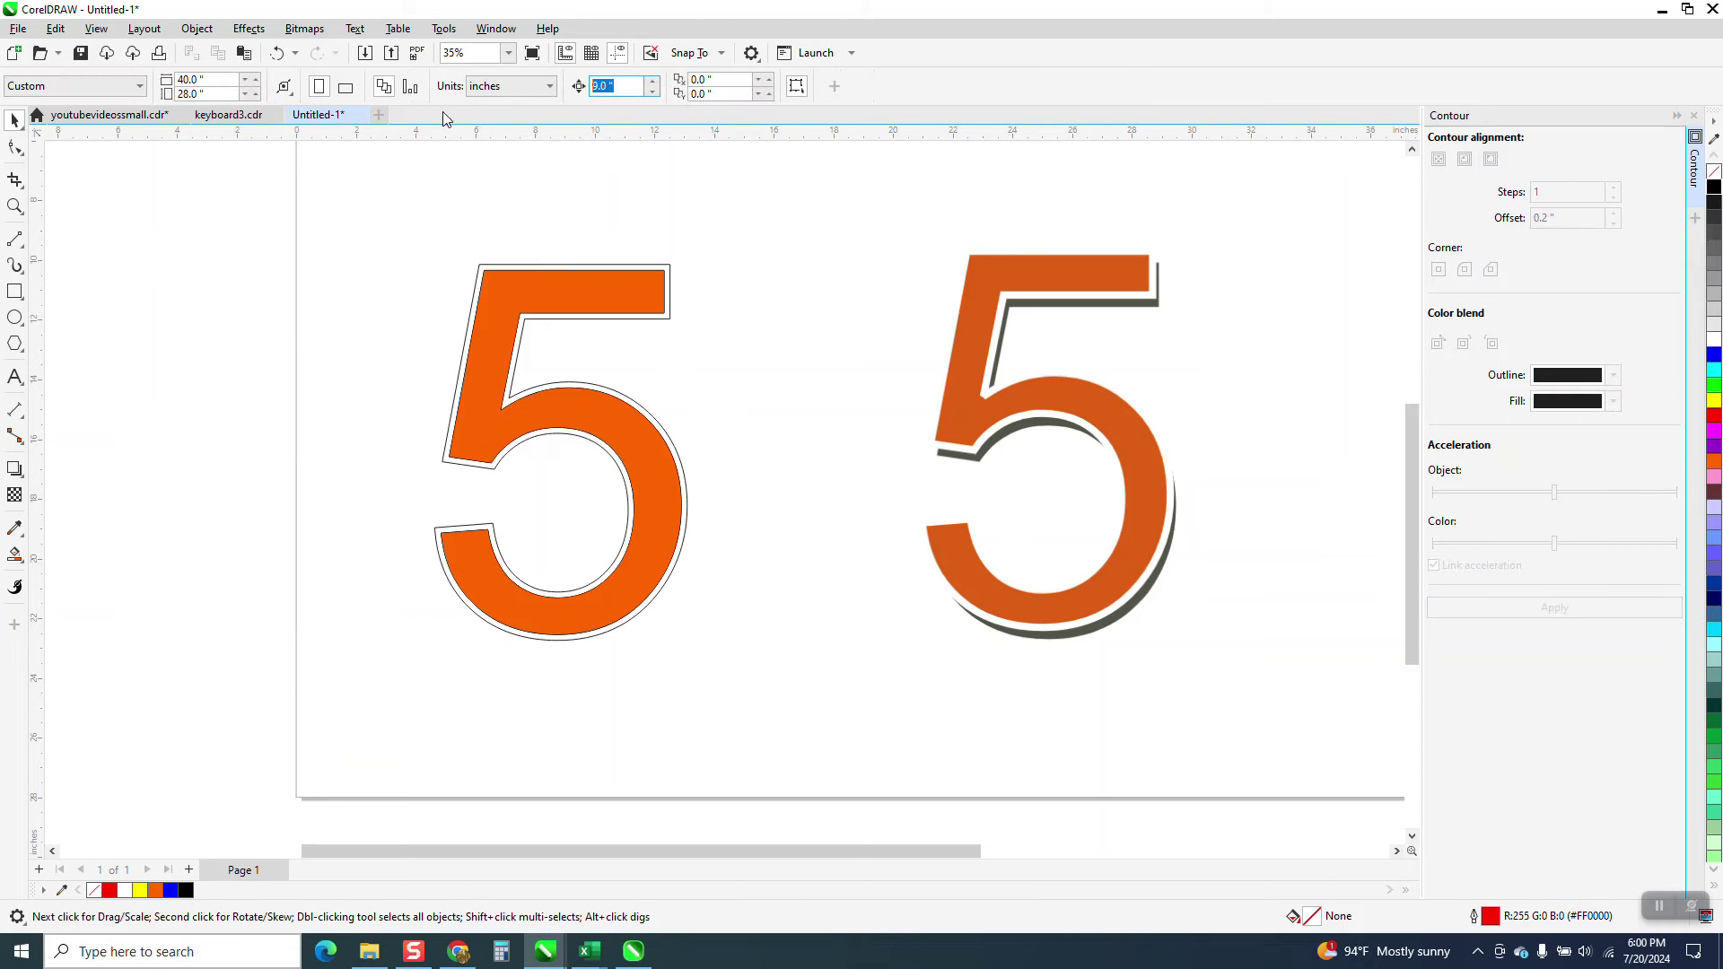
- Set the nudge distance to 0.2 inch and trial-nudge the separated contour outline
text(.2)
key(Return)
click(669, 305)
click(673, 301)
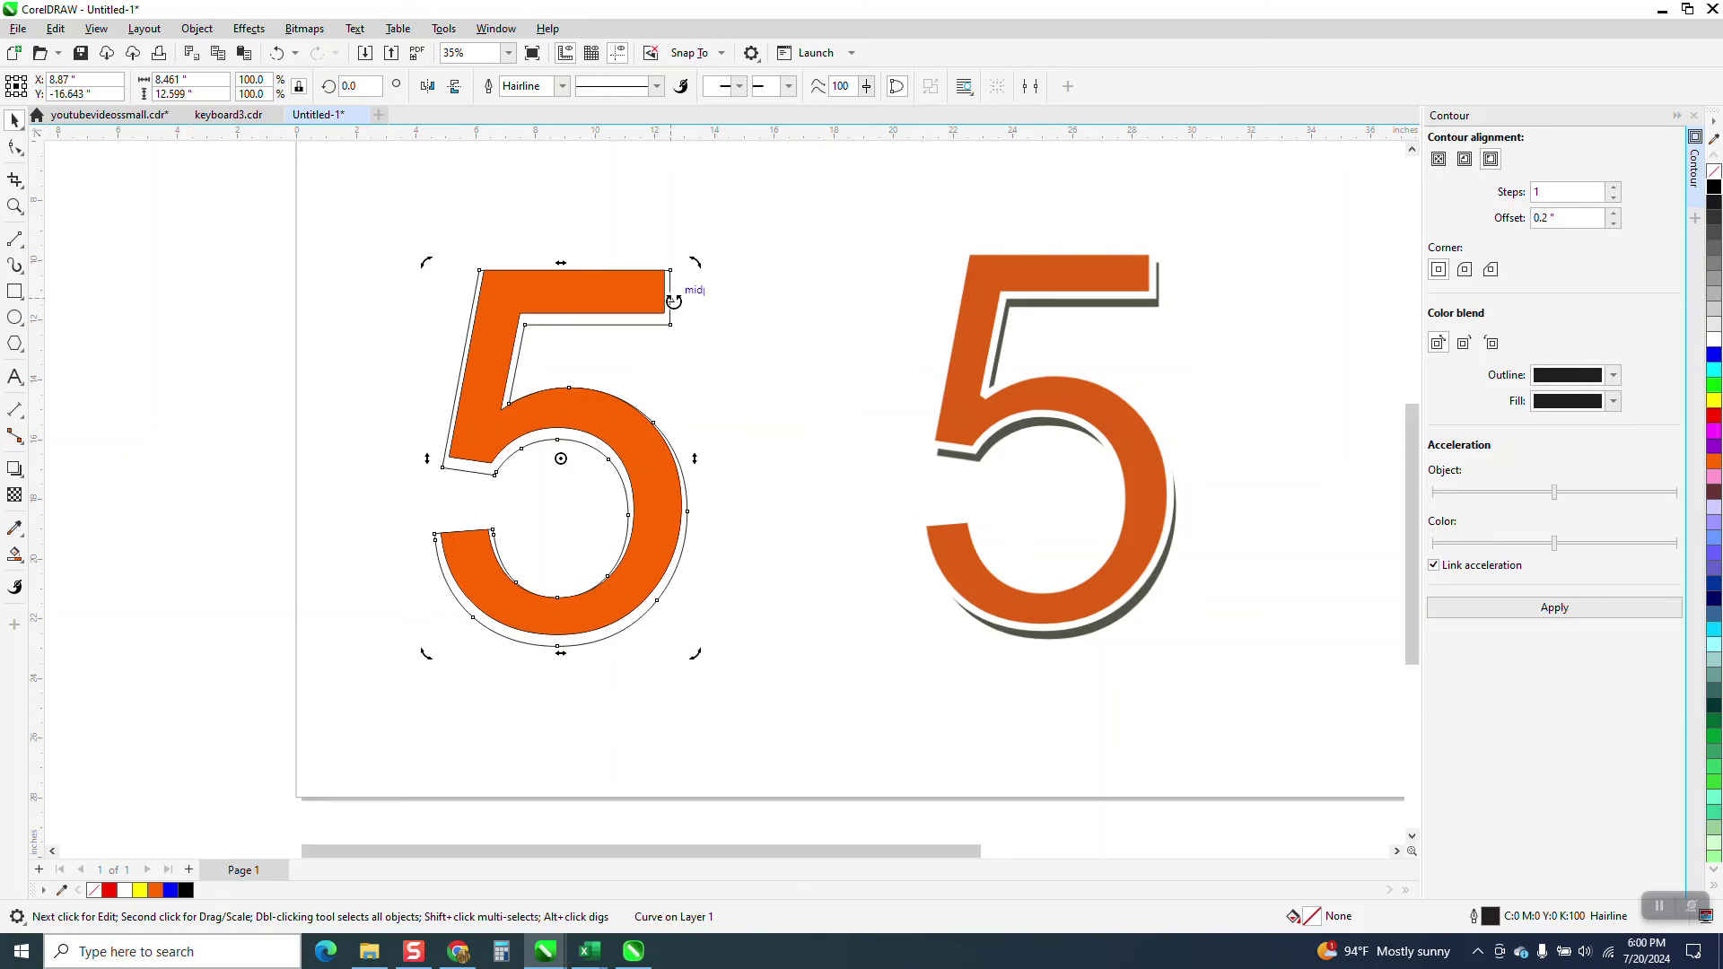
key(Right)
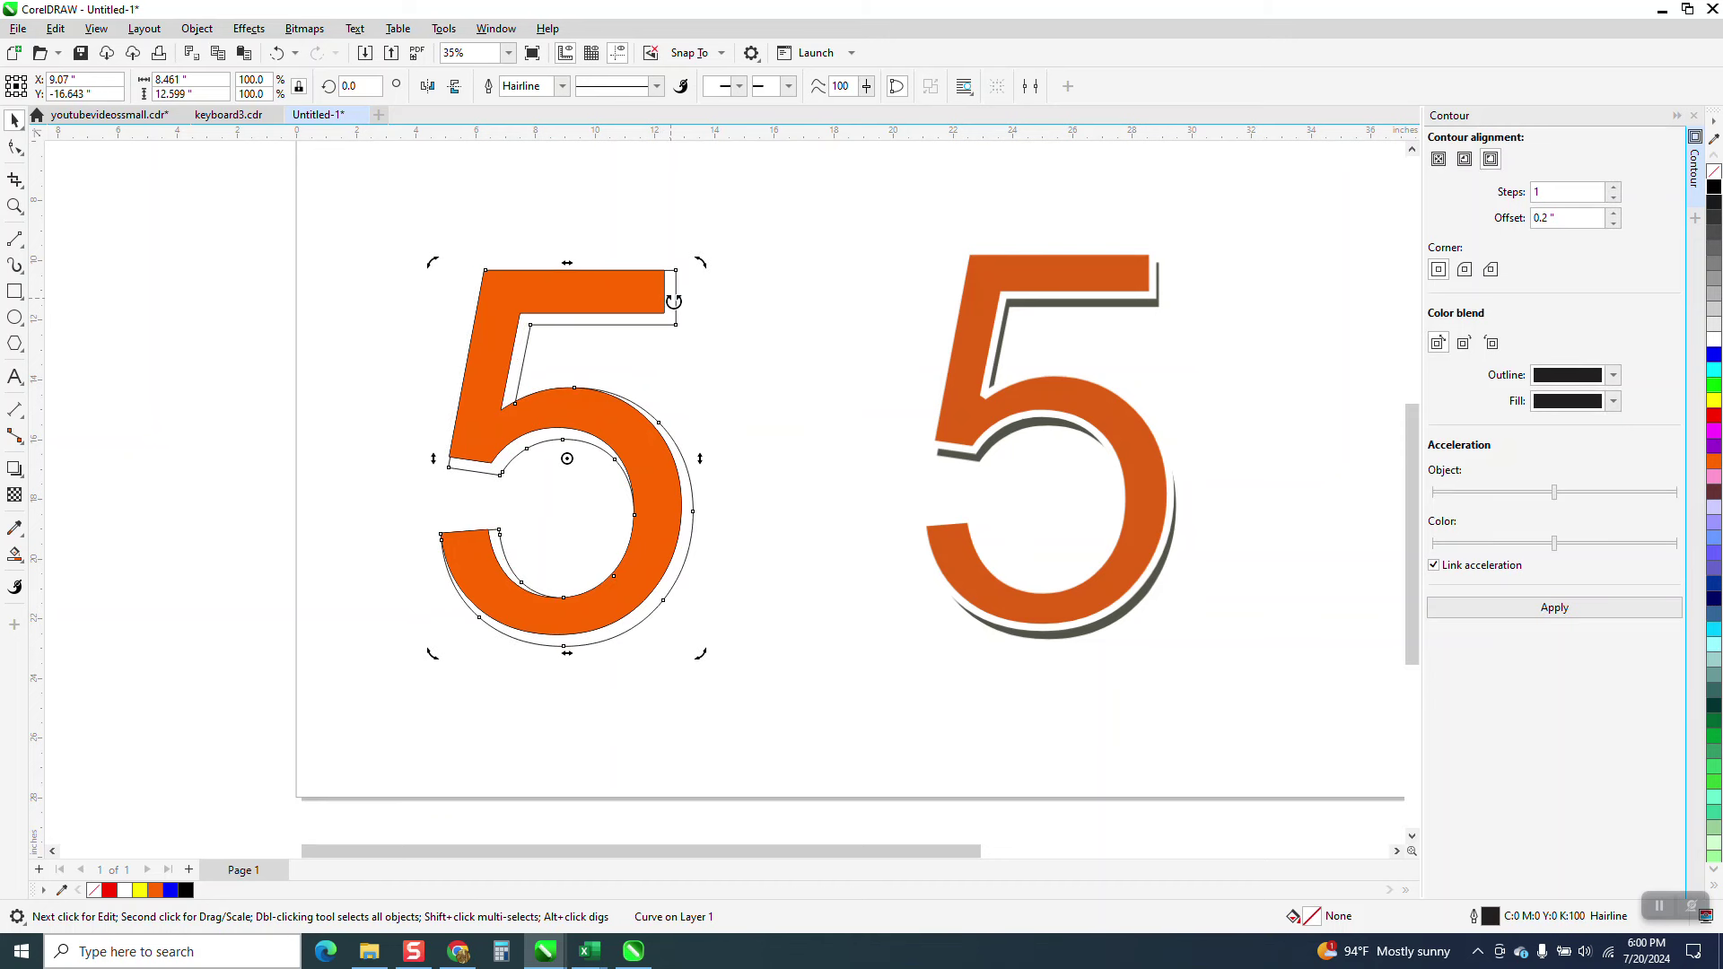
key(Left)
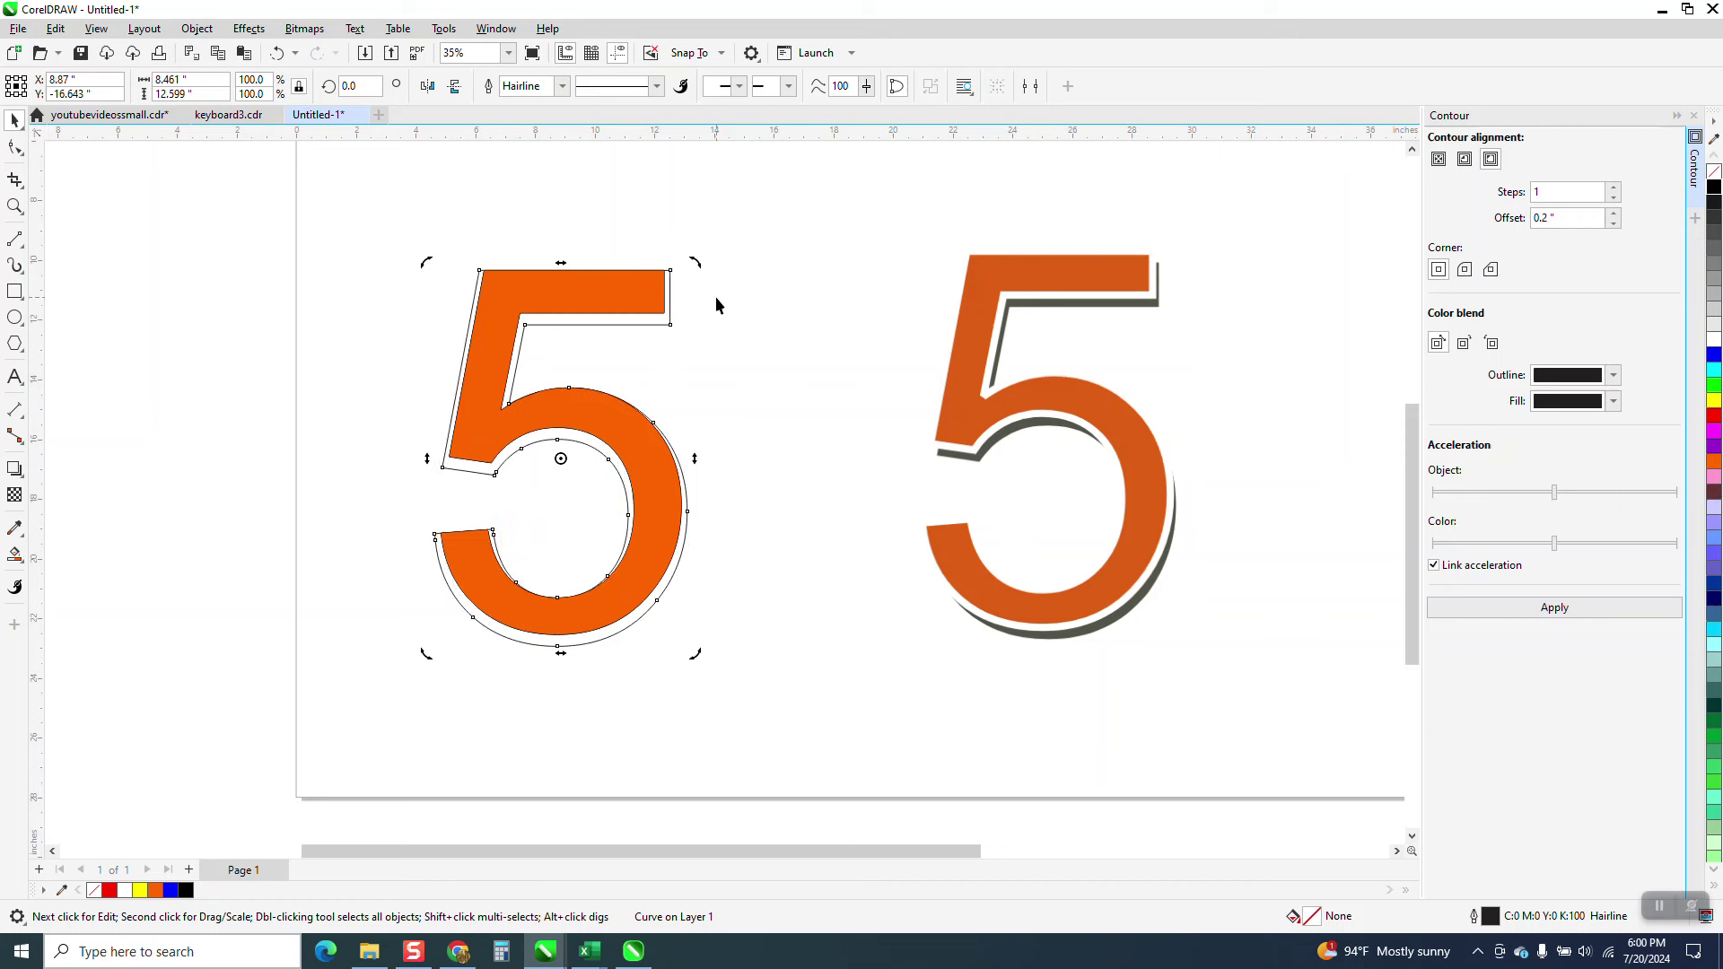
key(Up)
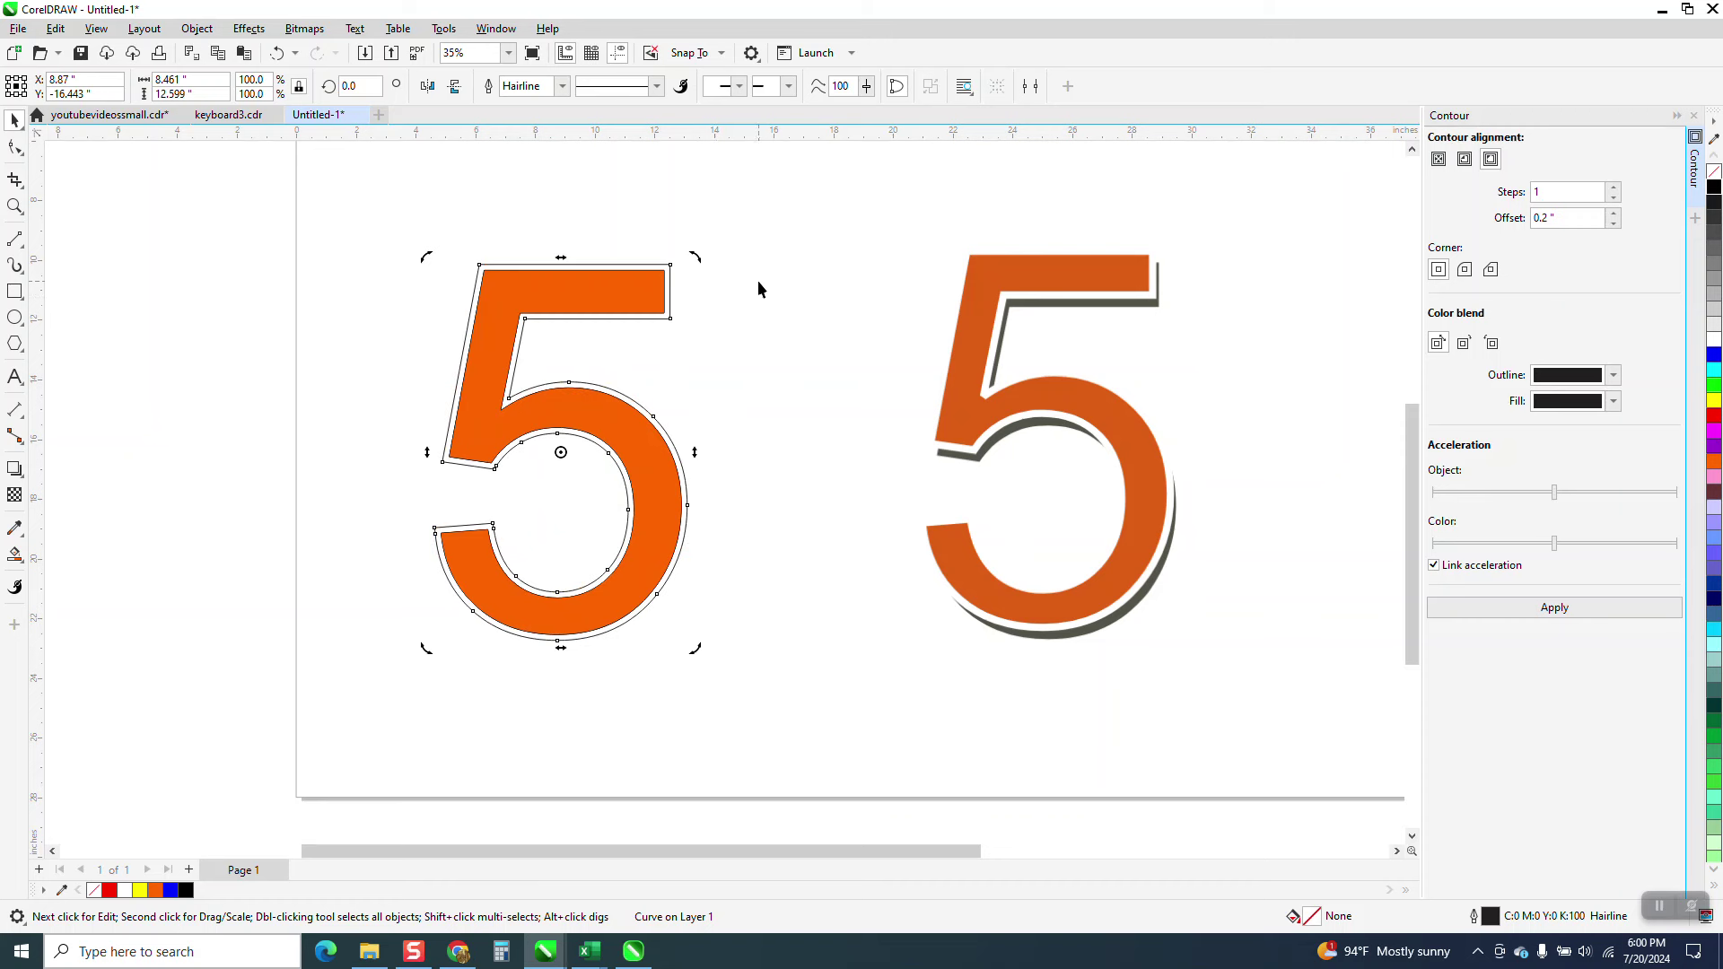
key(Left)
key(Left)
key(Left)
key(Left)
key(Left)
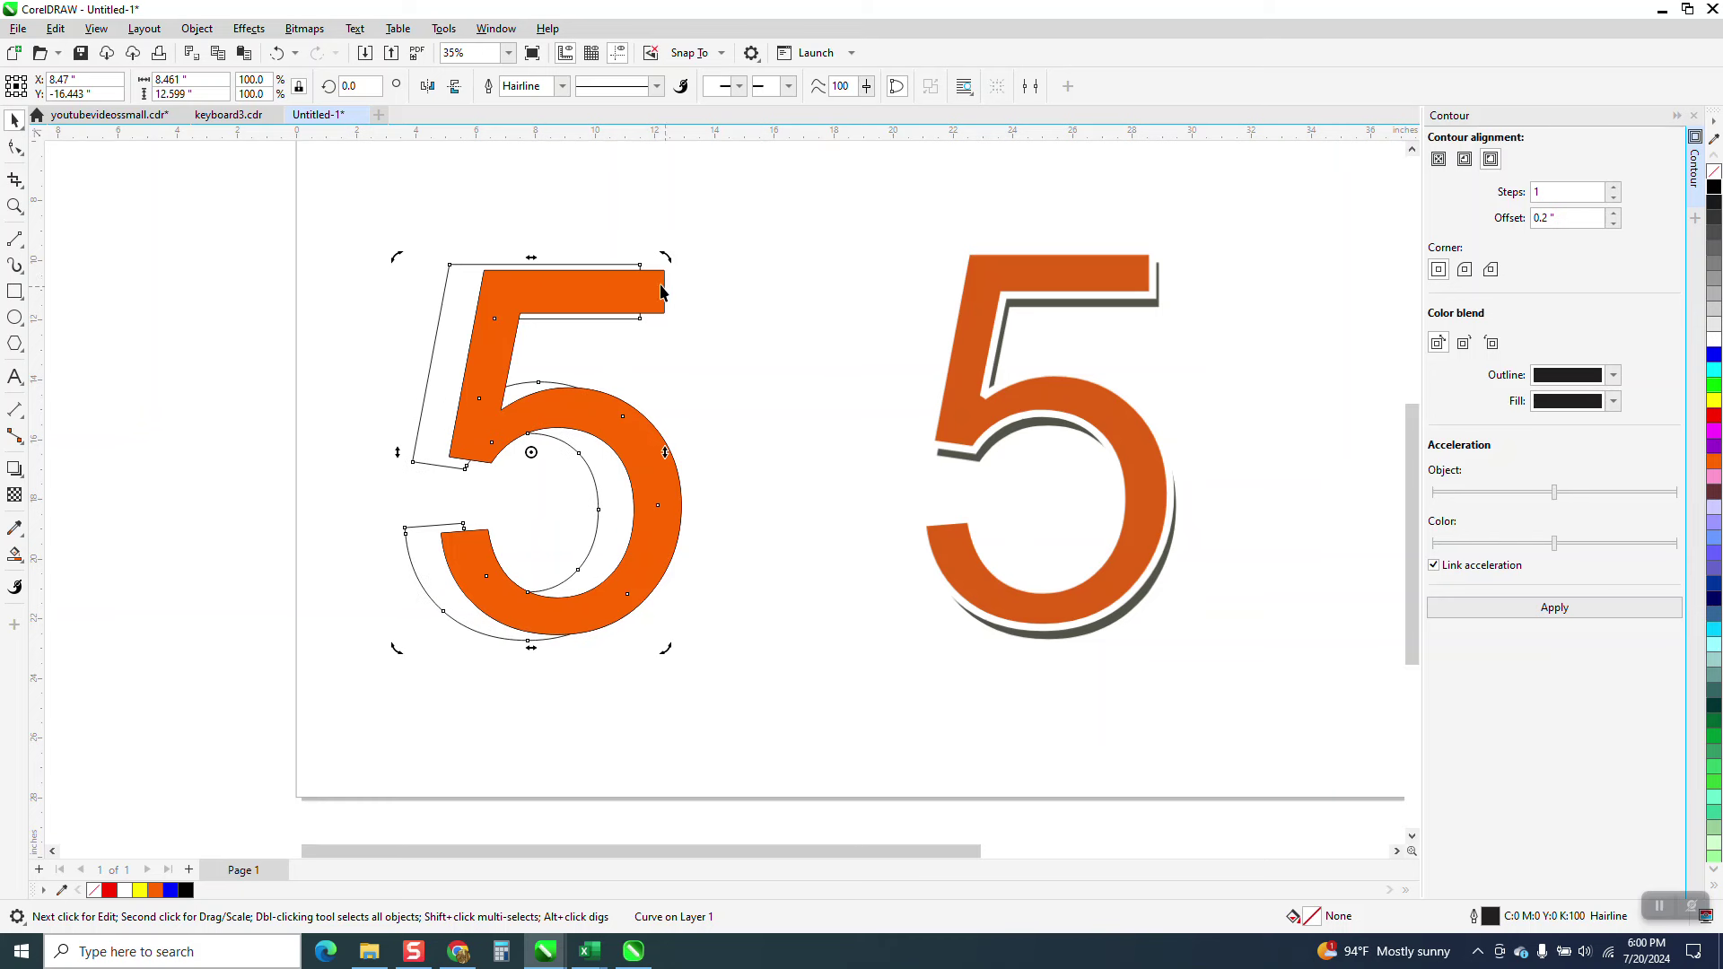
- Nudge the orange 5 up one step and the invisible text 5 down
click(662, 287)
key(Up)
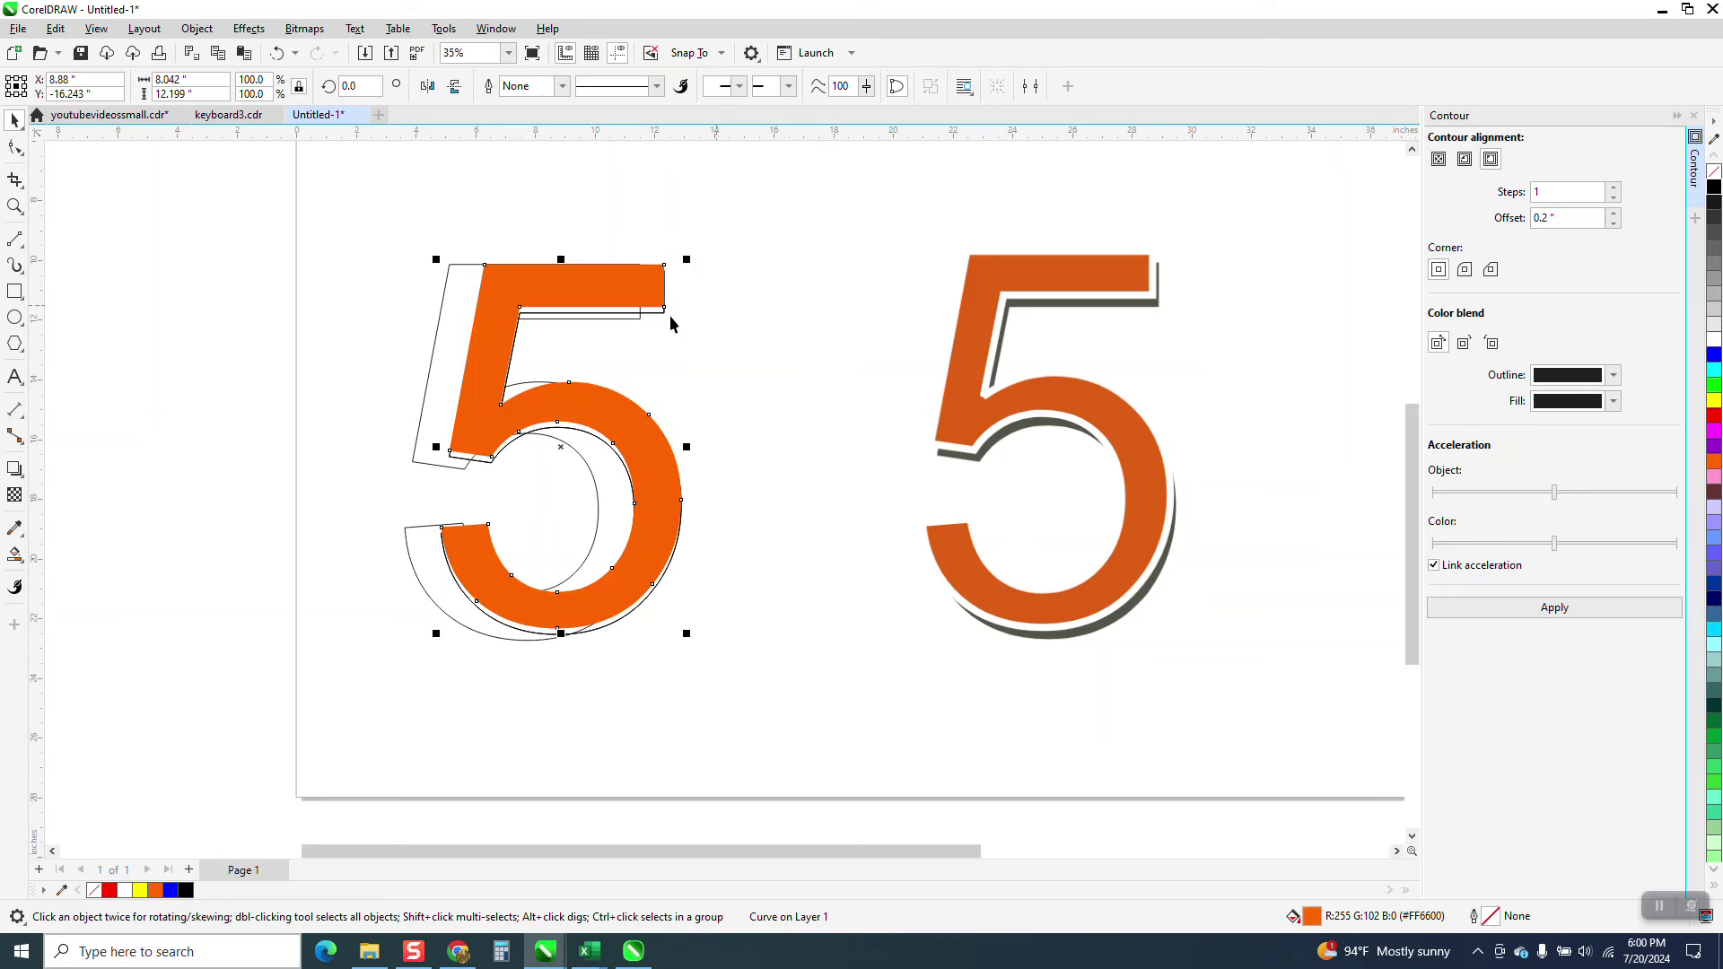
click(660, 314)
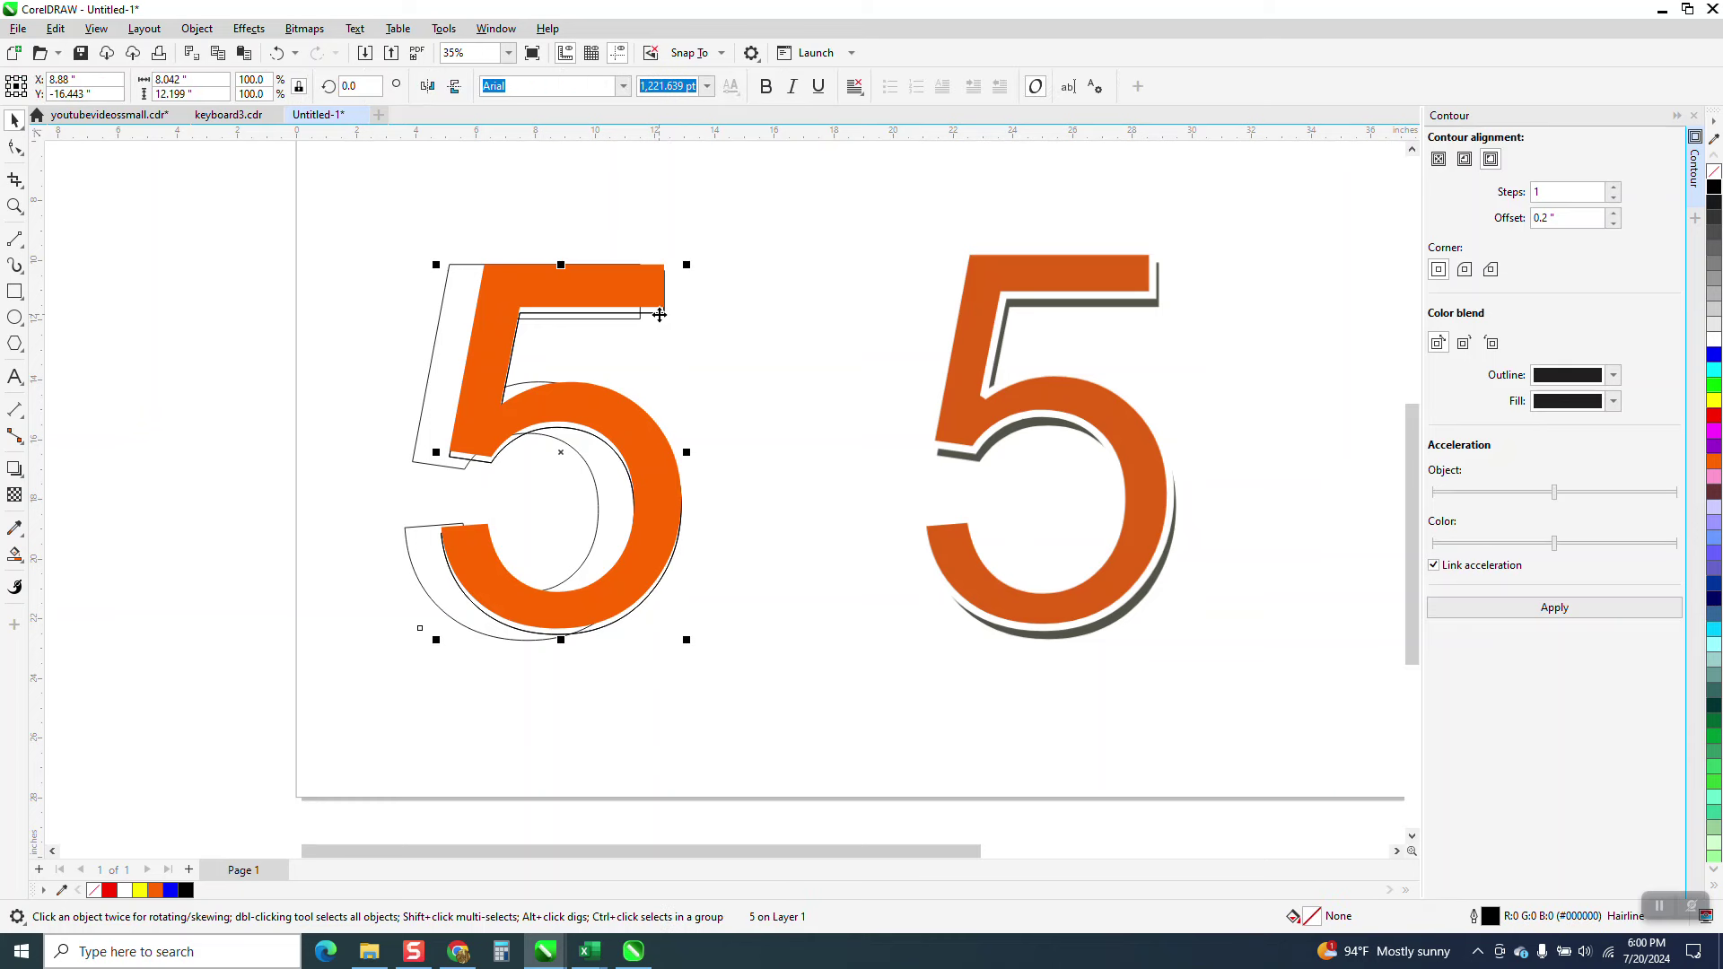
key(Down)
key(Down)
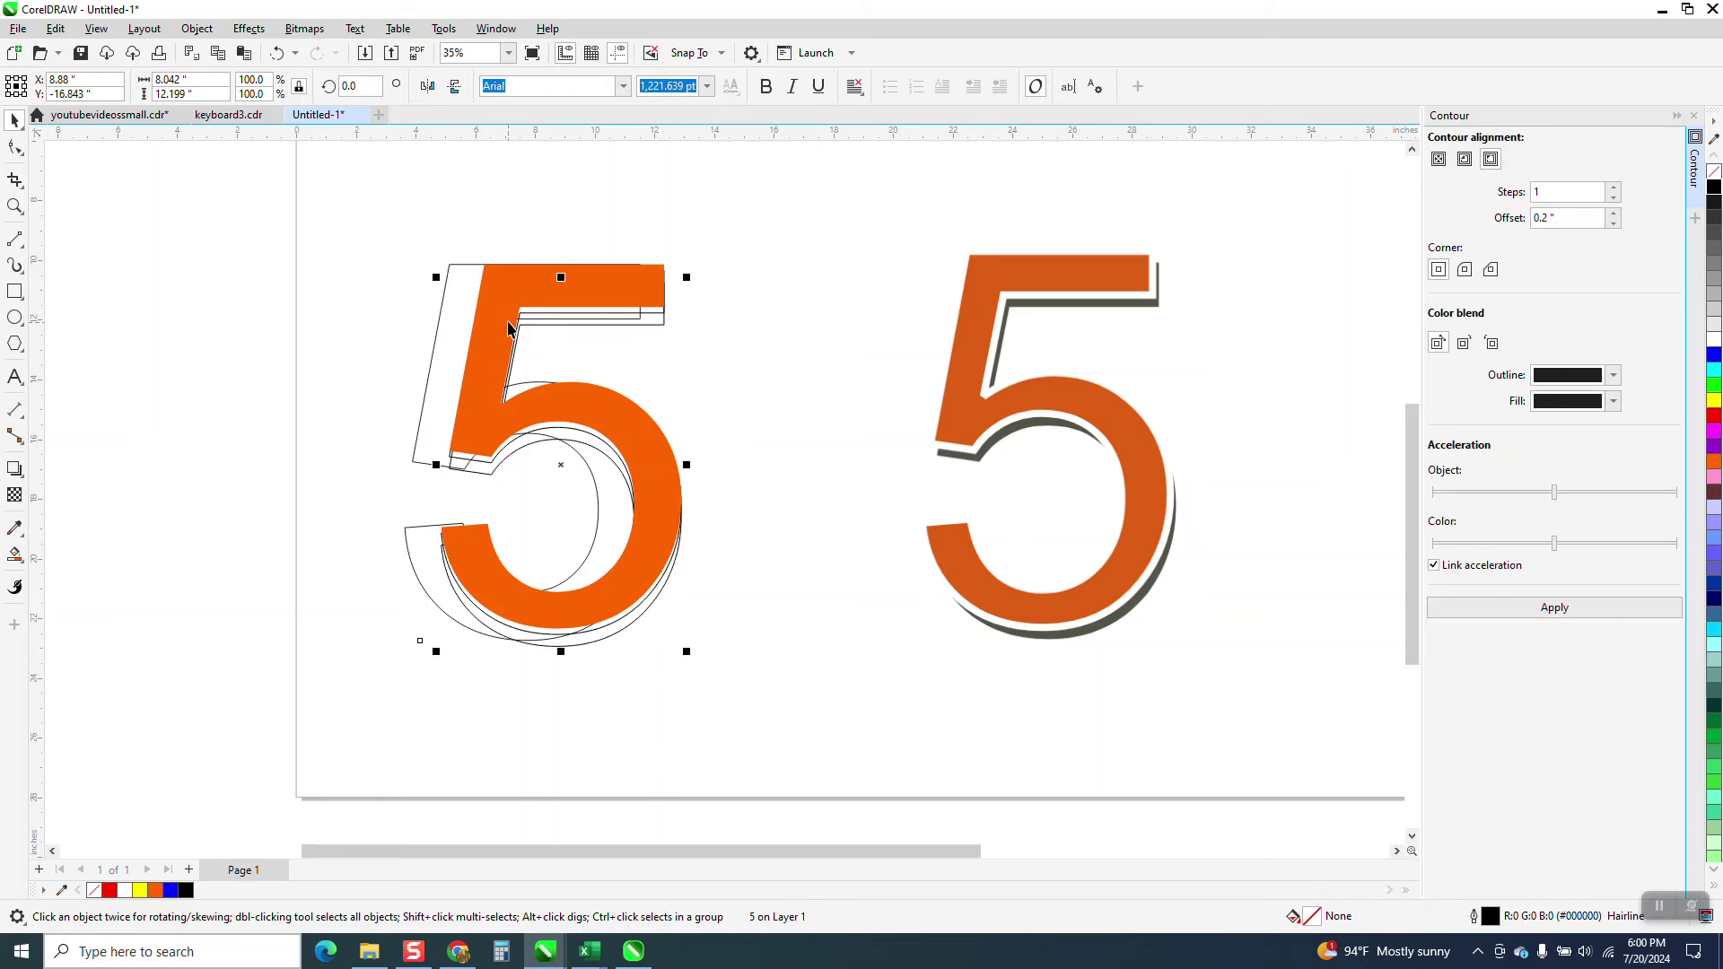
- Shift the contour outline three steps right and three steps down beneath the orange 5
click(508, 329)
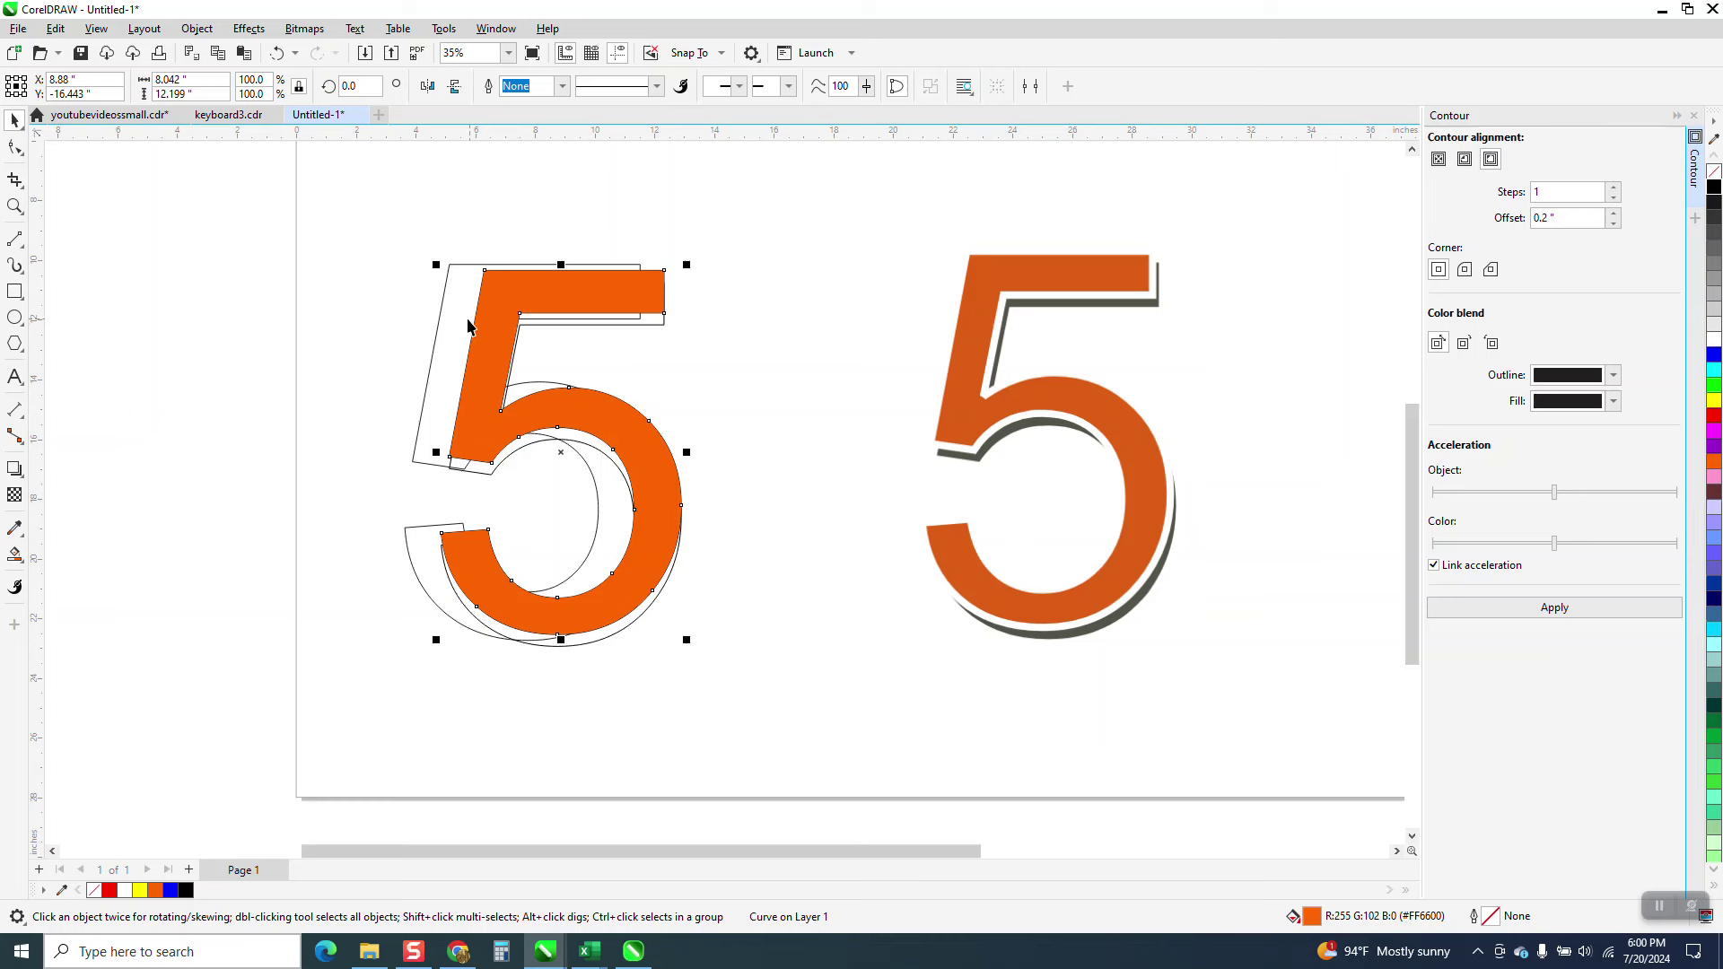
click(440, 317)
key(Right)
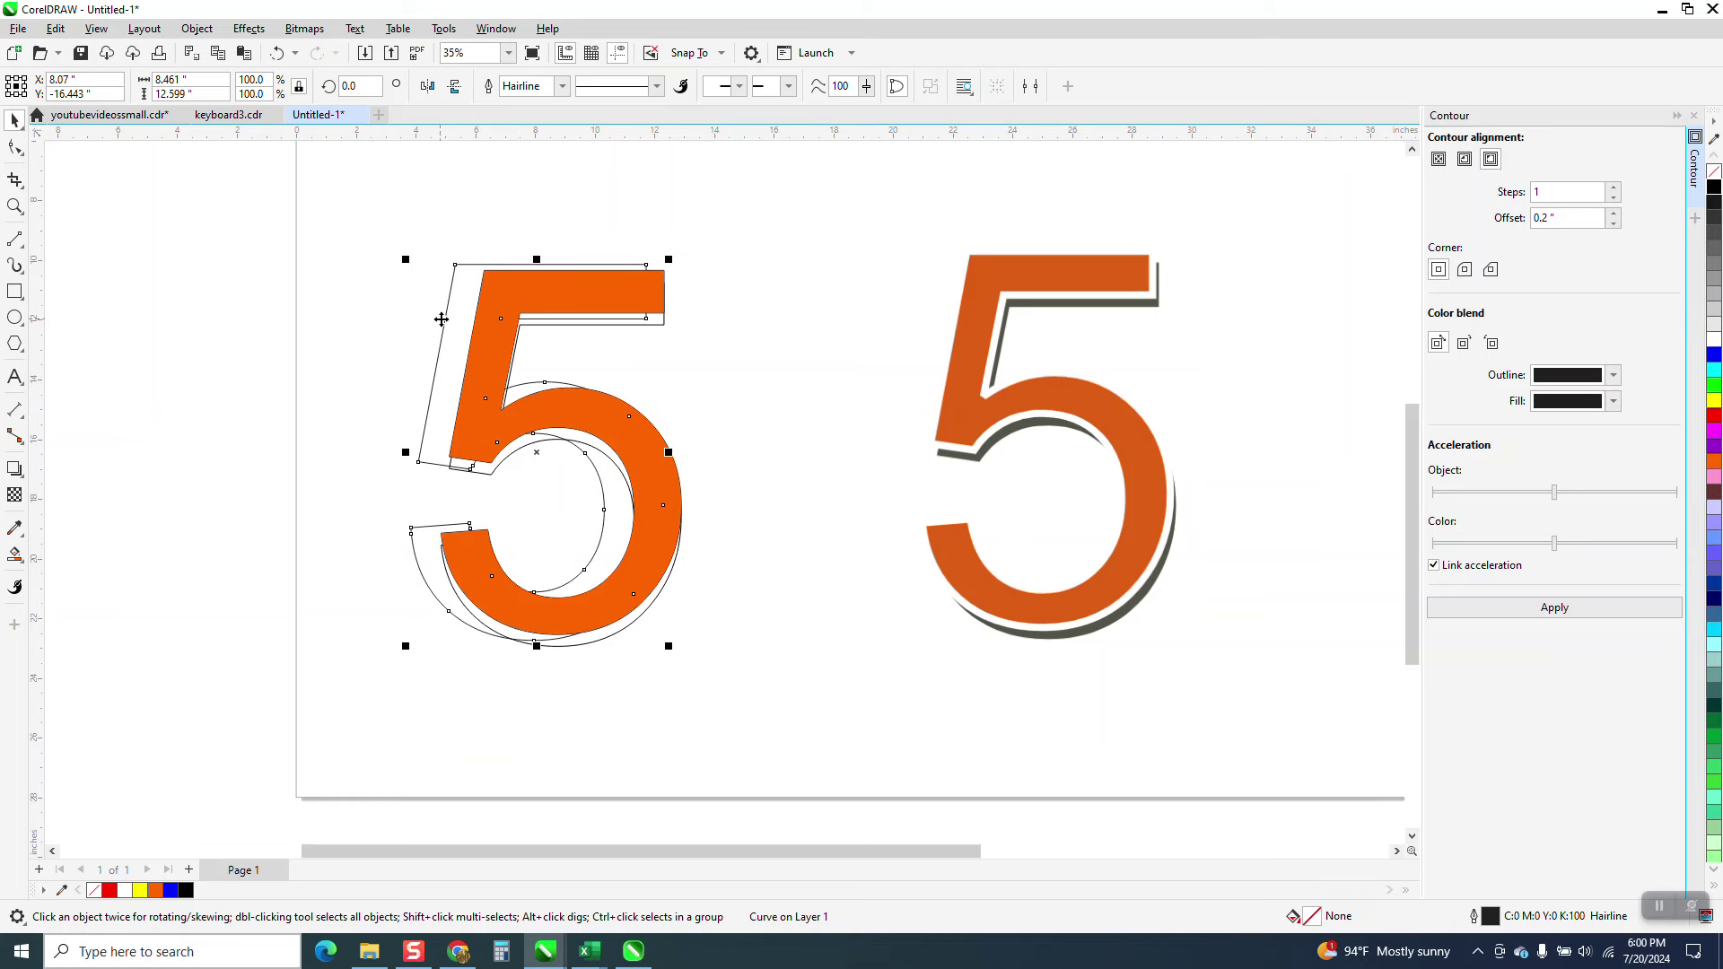
key(Right)
key(Right)
key(Right)
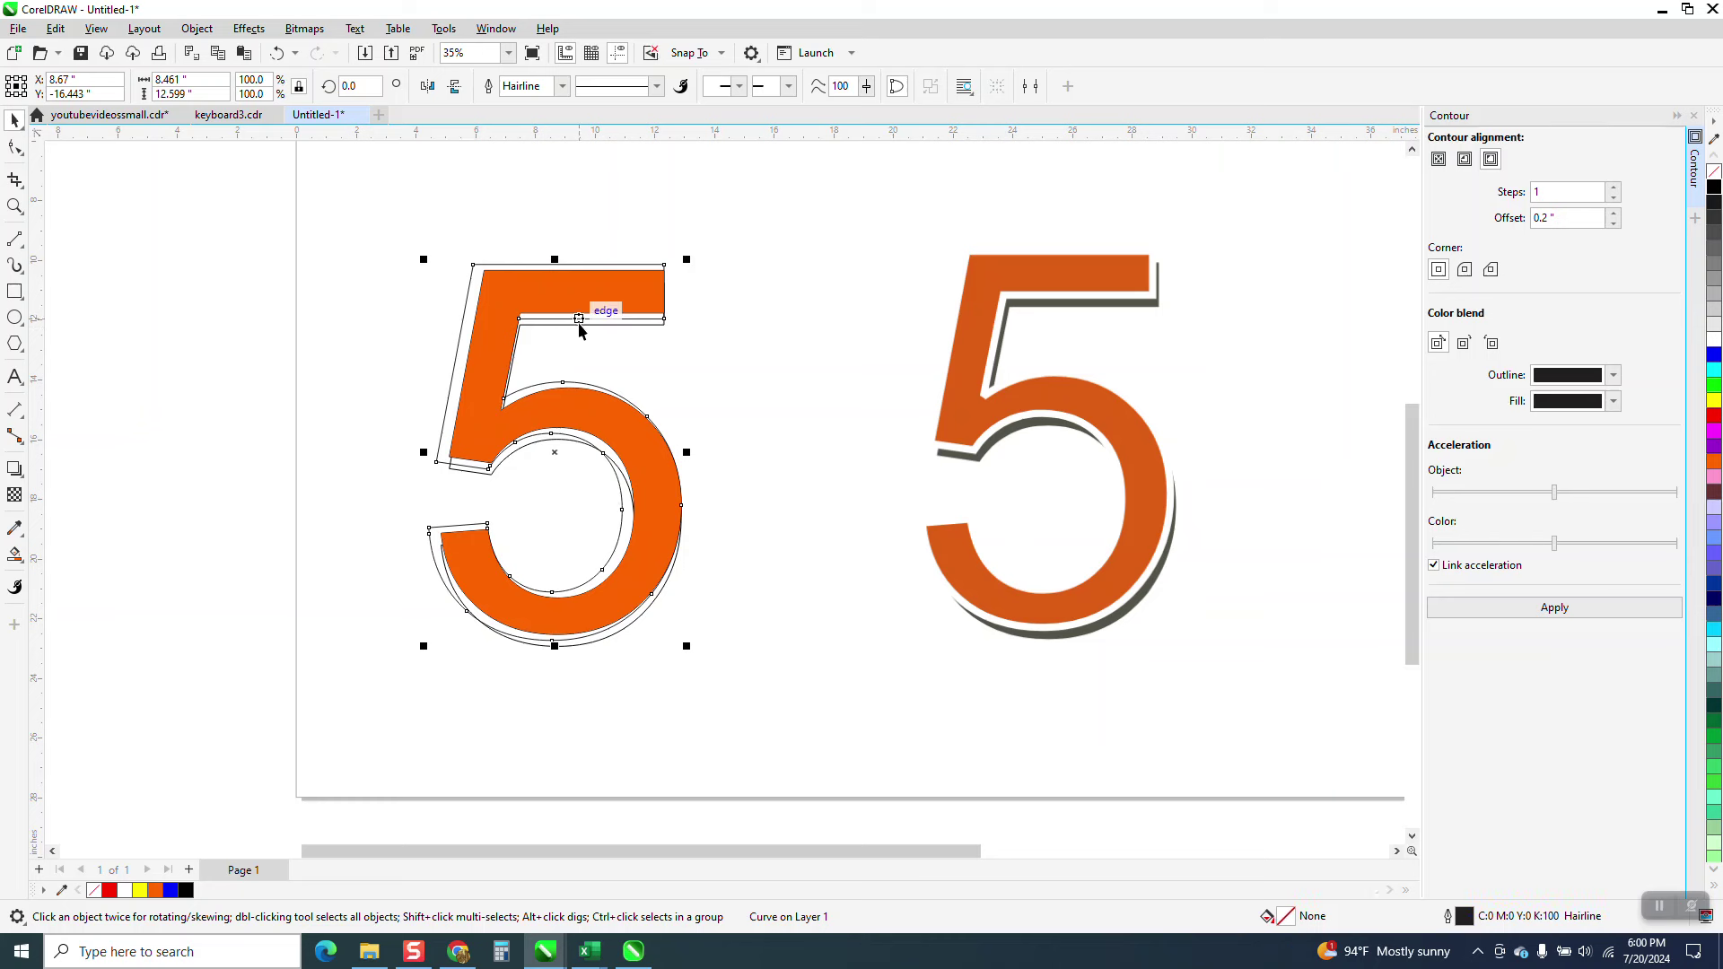
key(Right)
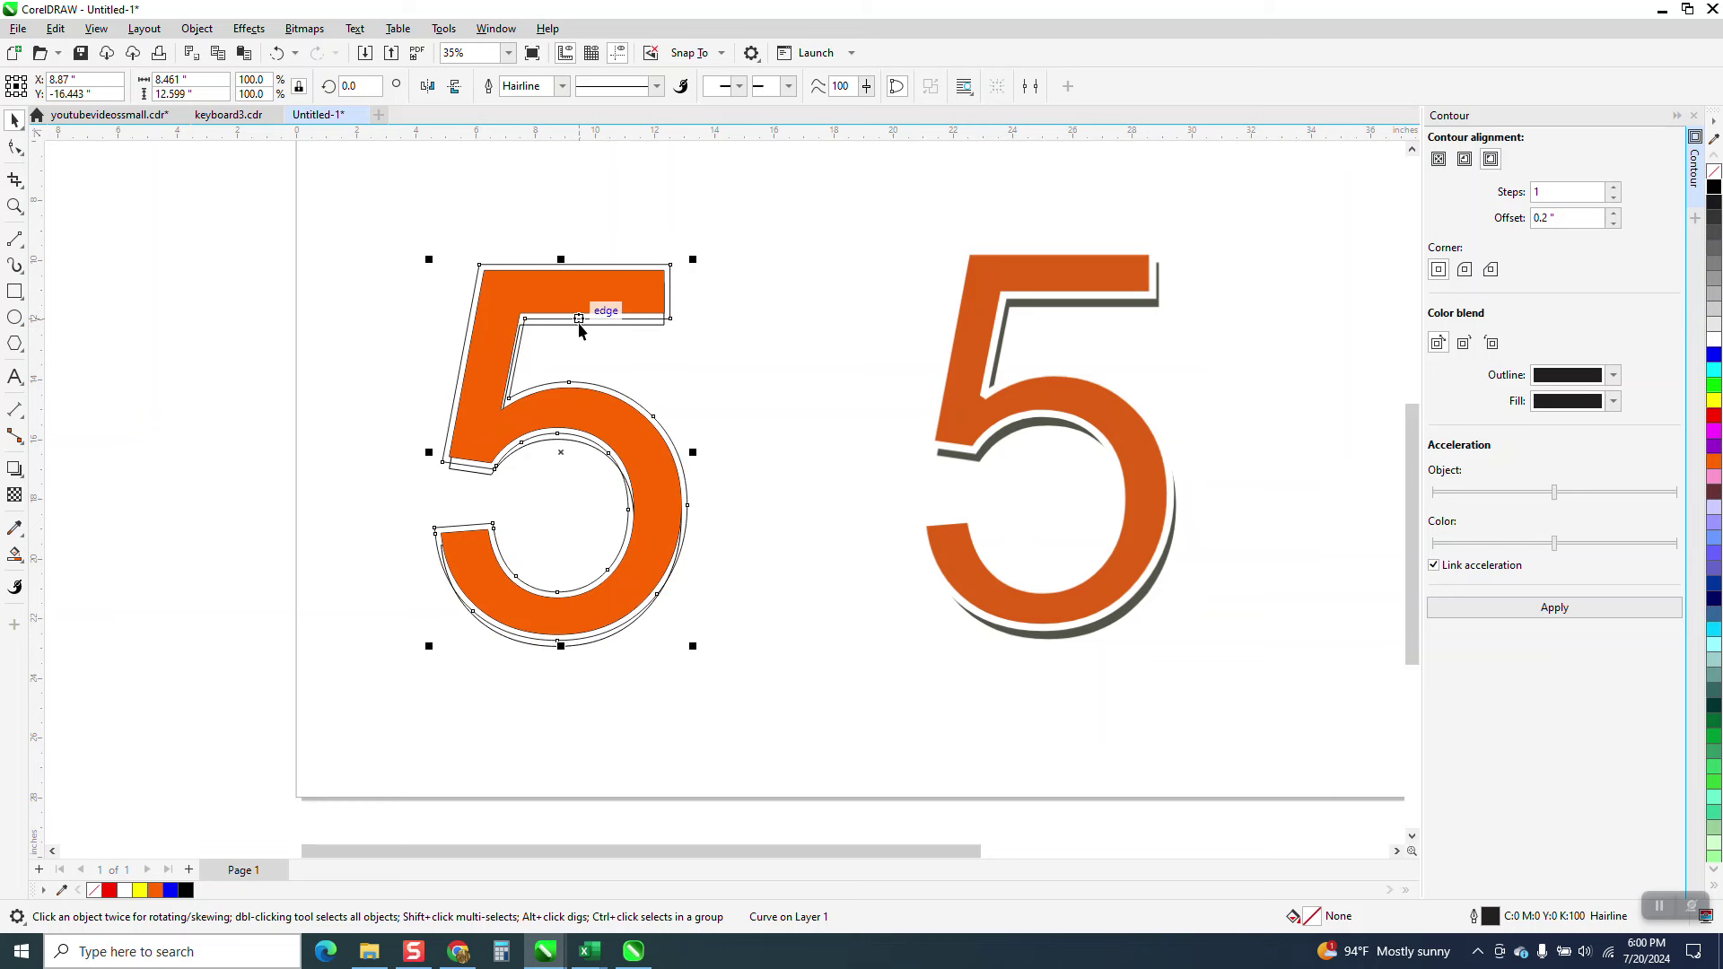
key(Down)
key(Down)
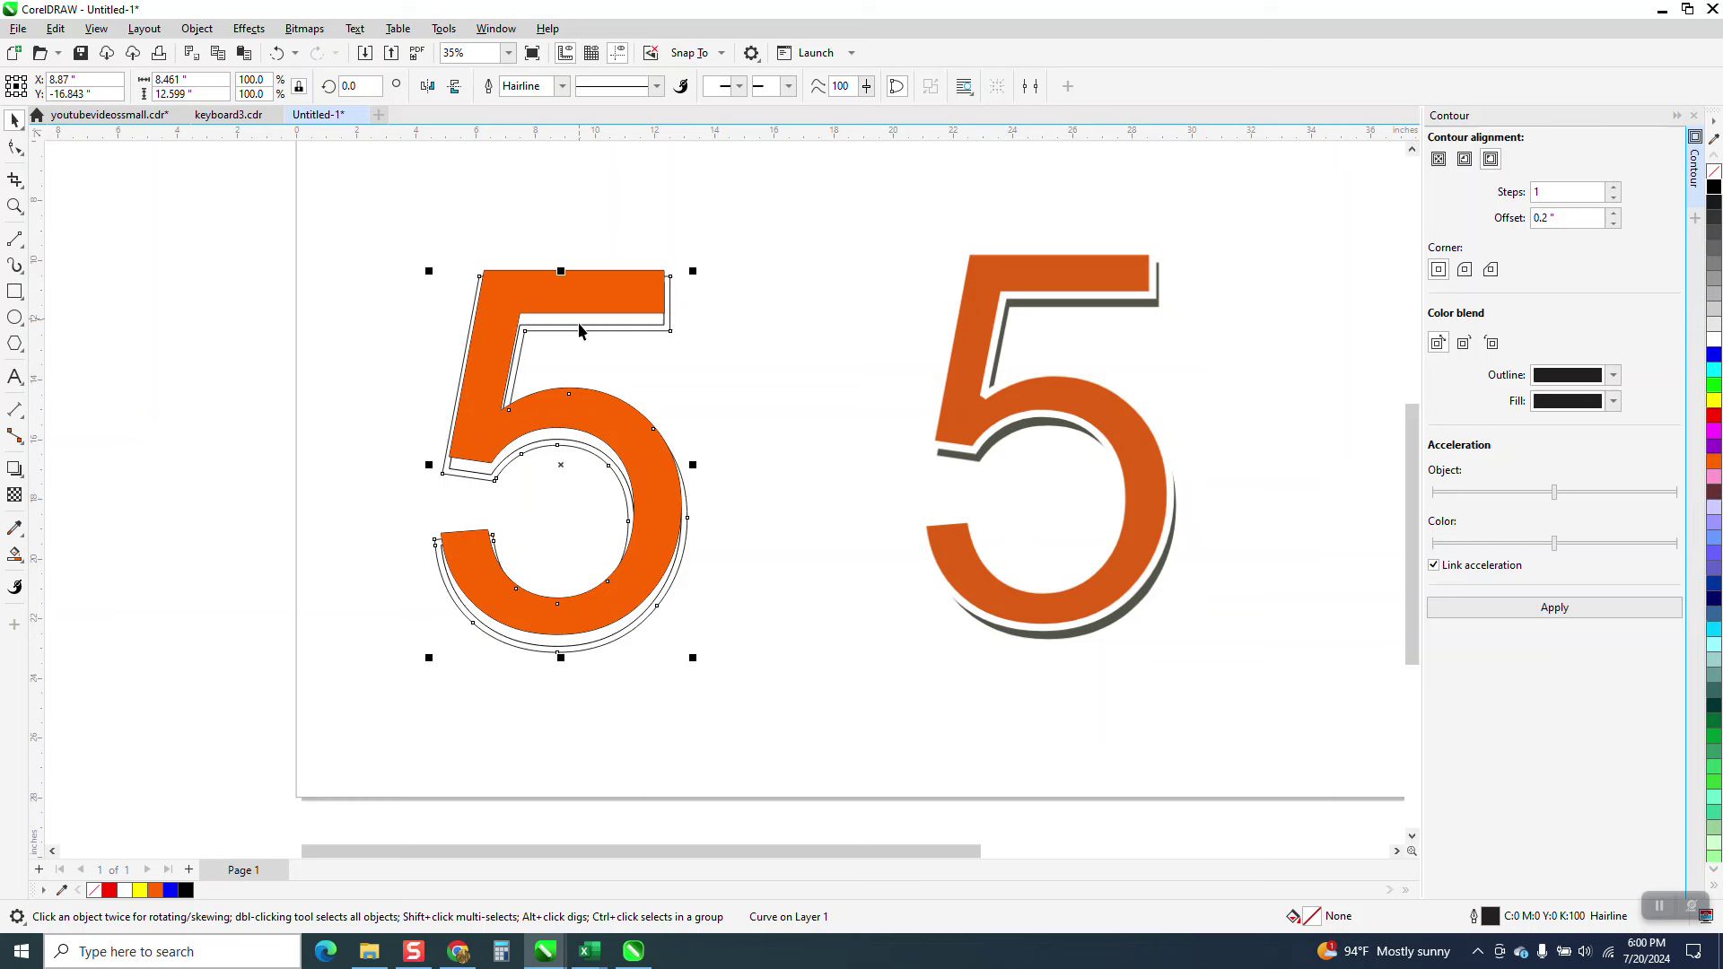
key(Down)
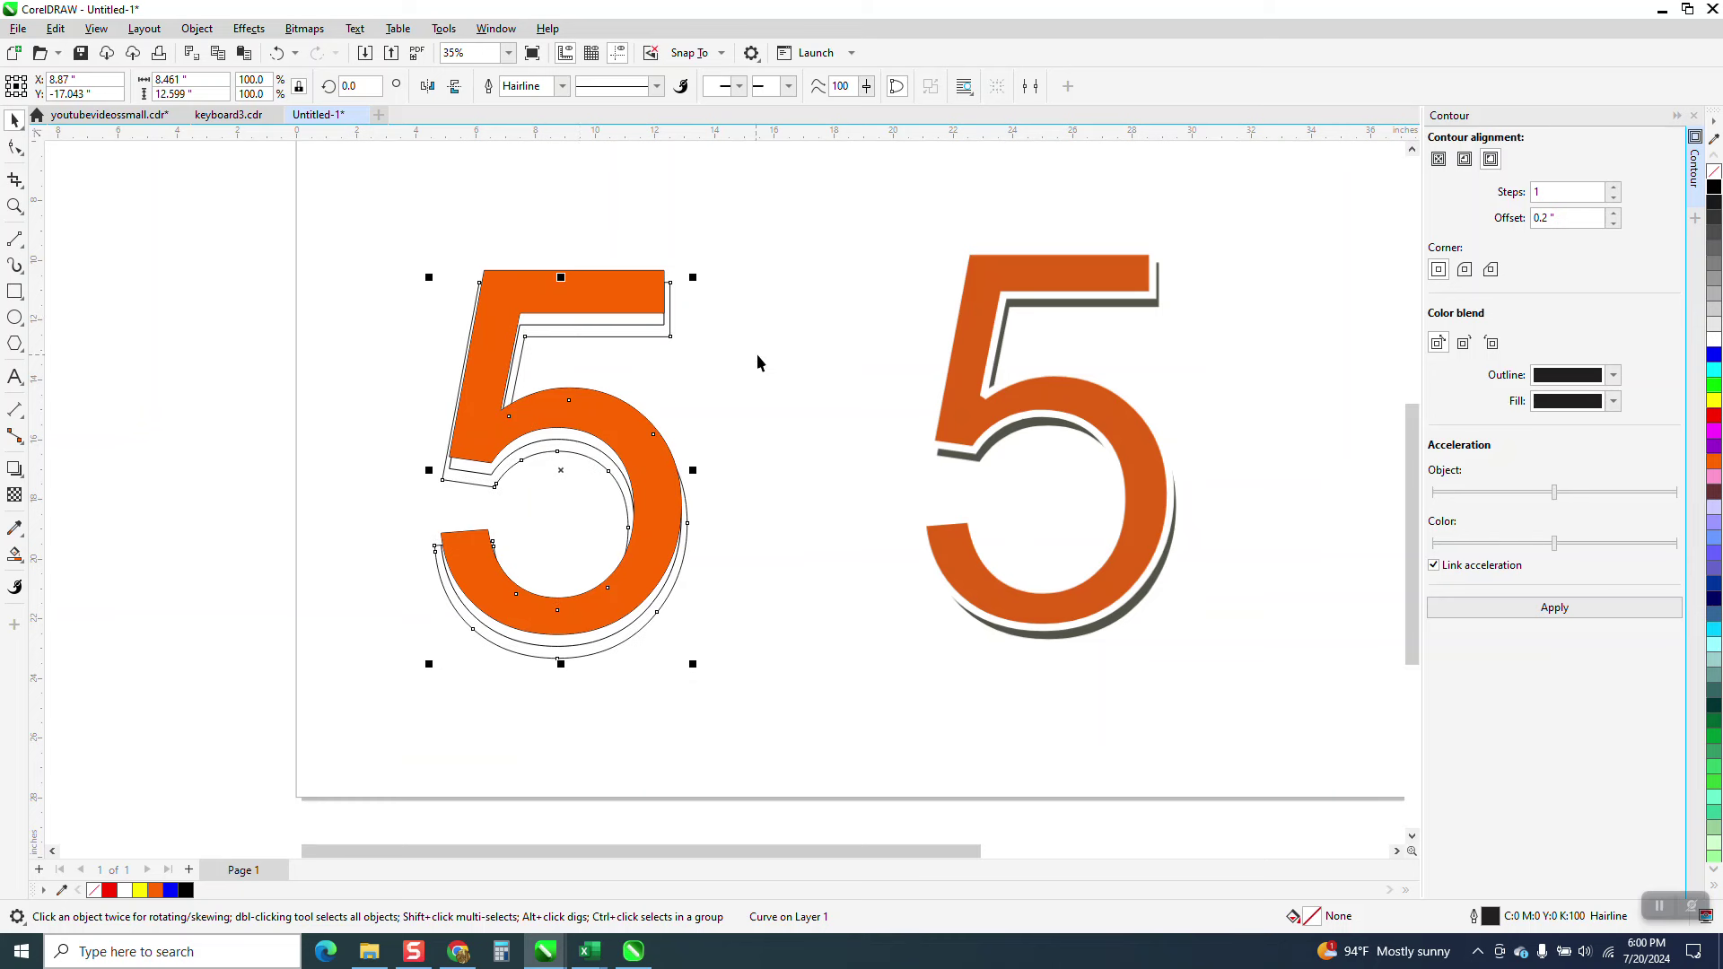
click(769, 305)
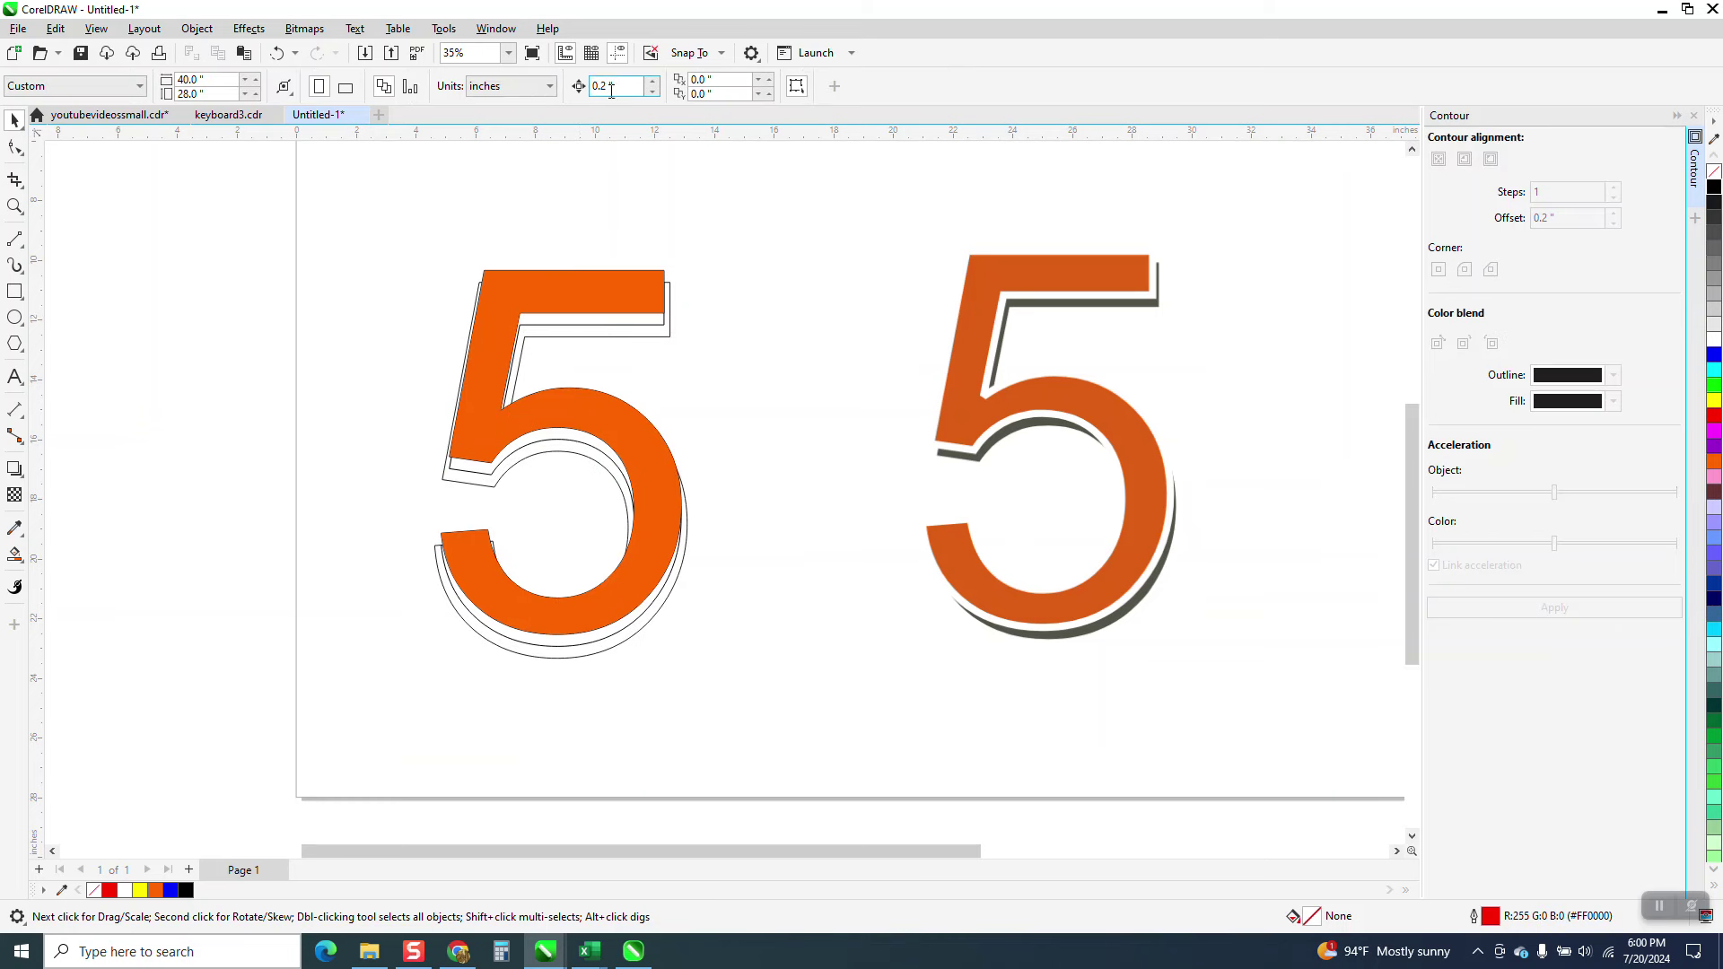
- Change the nudge distance to 0.1 inch and move the left 5's contour outline one step right
click(604, 86)
text(.1)
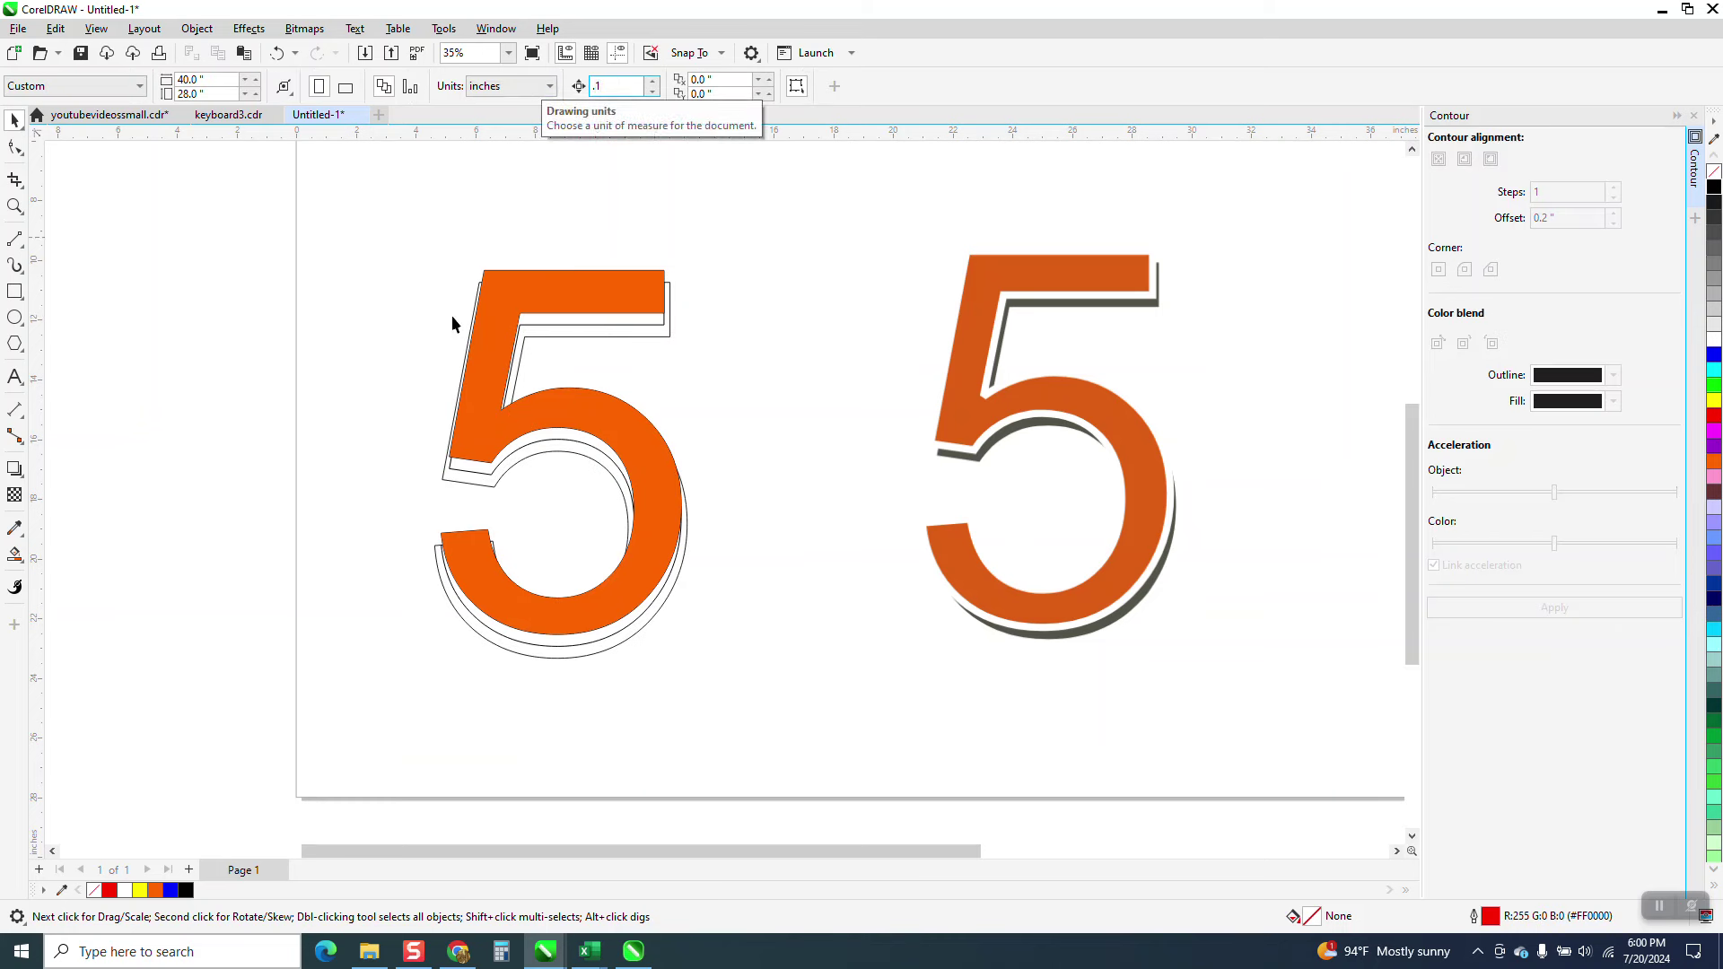
click(661, 329)
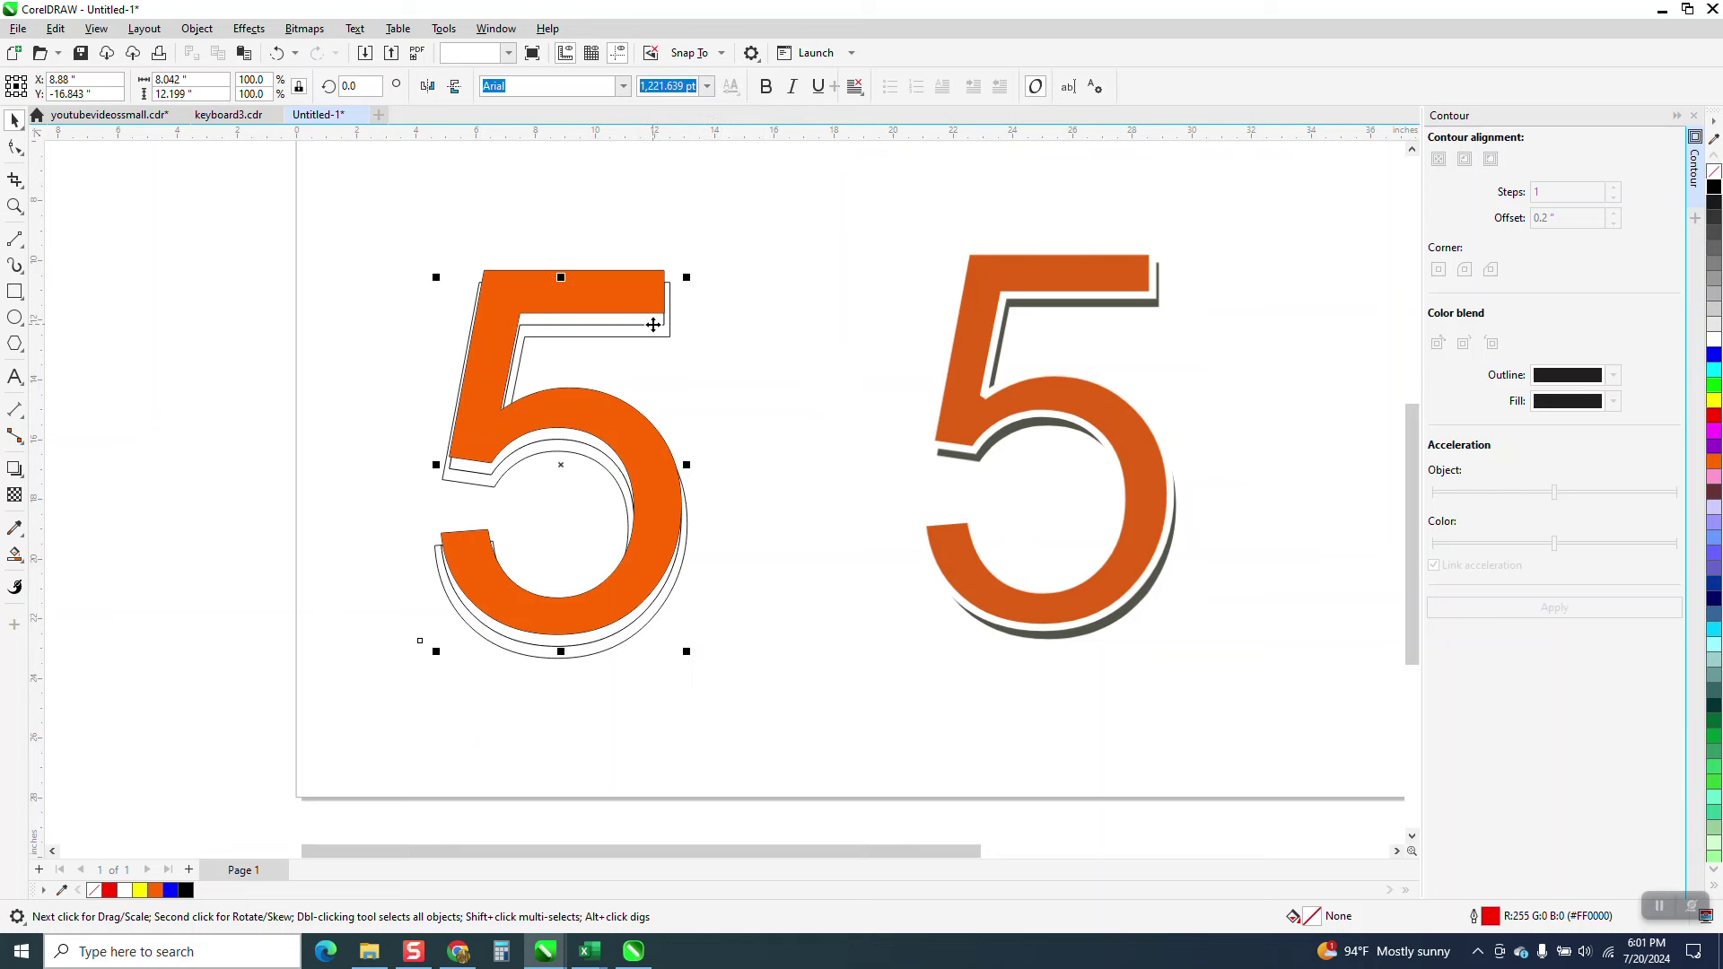
click(661, 338)
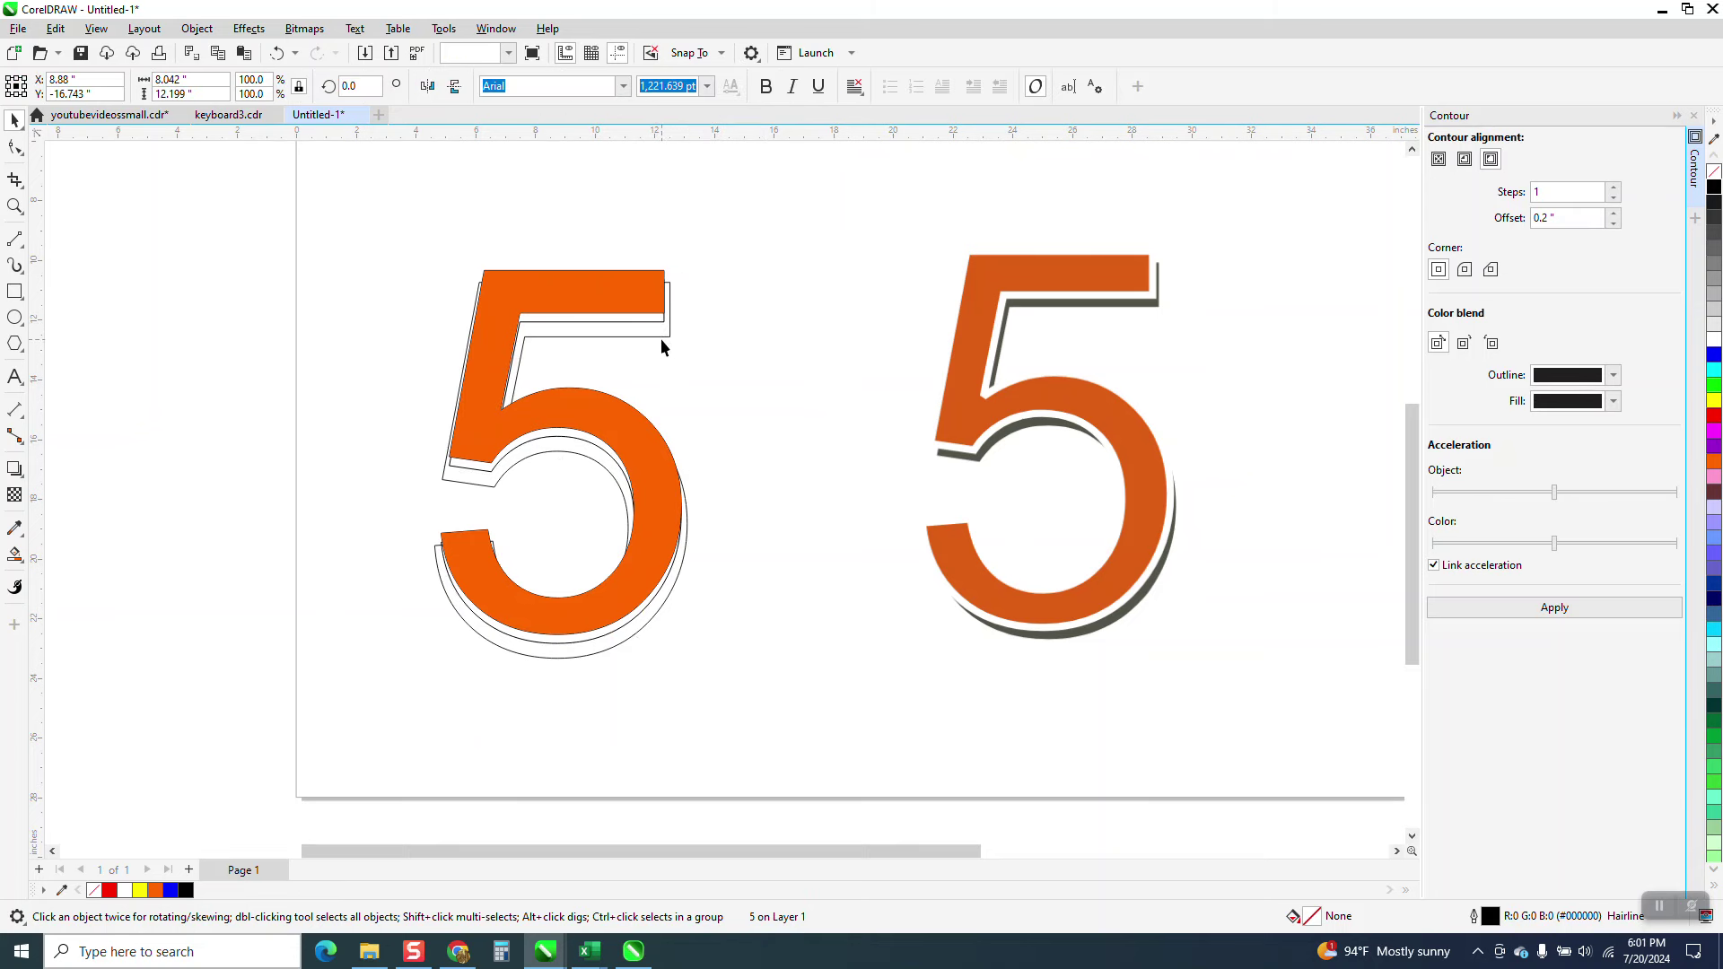
click(660, 337)
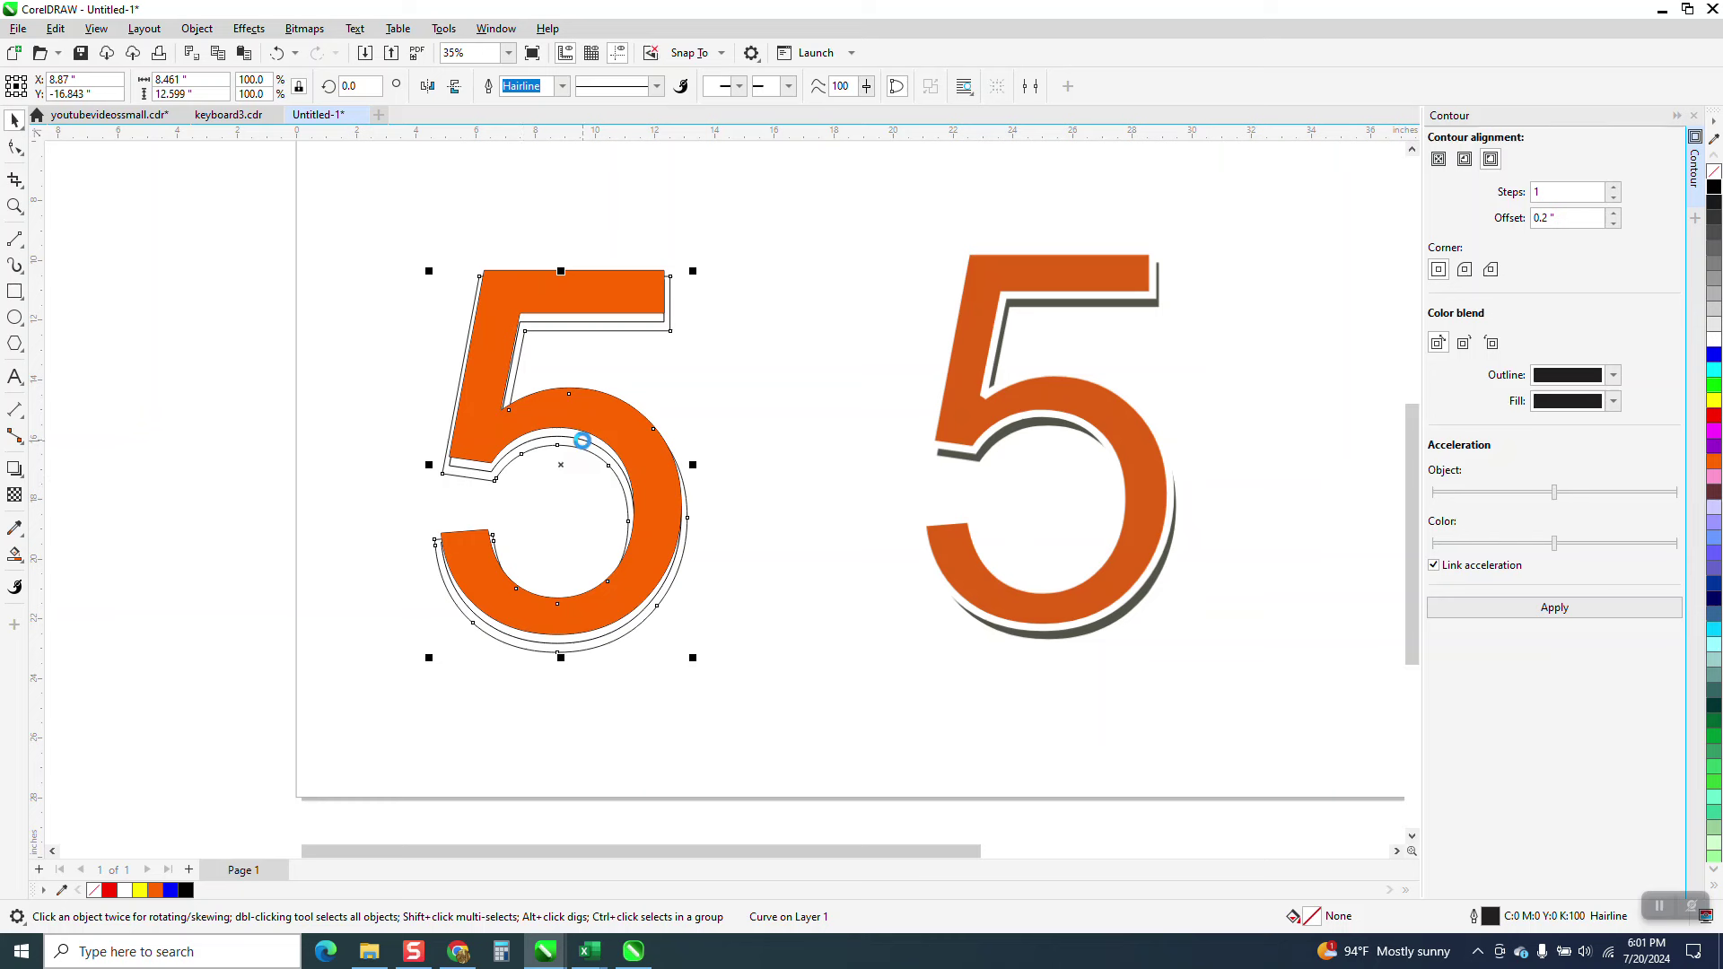
key(Right)
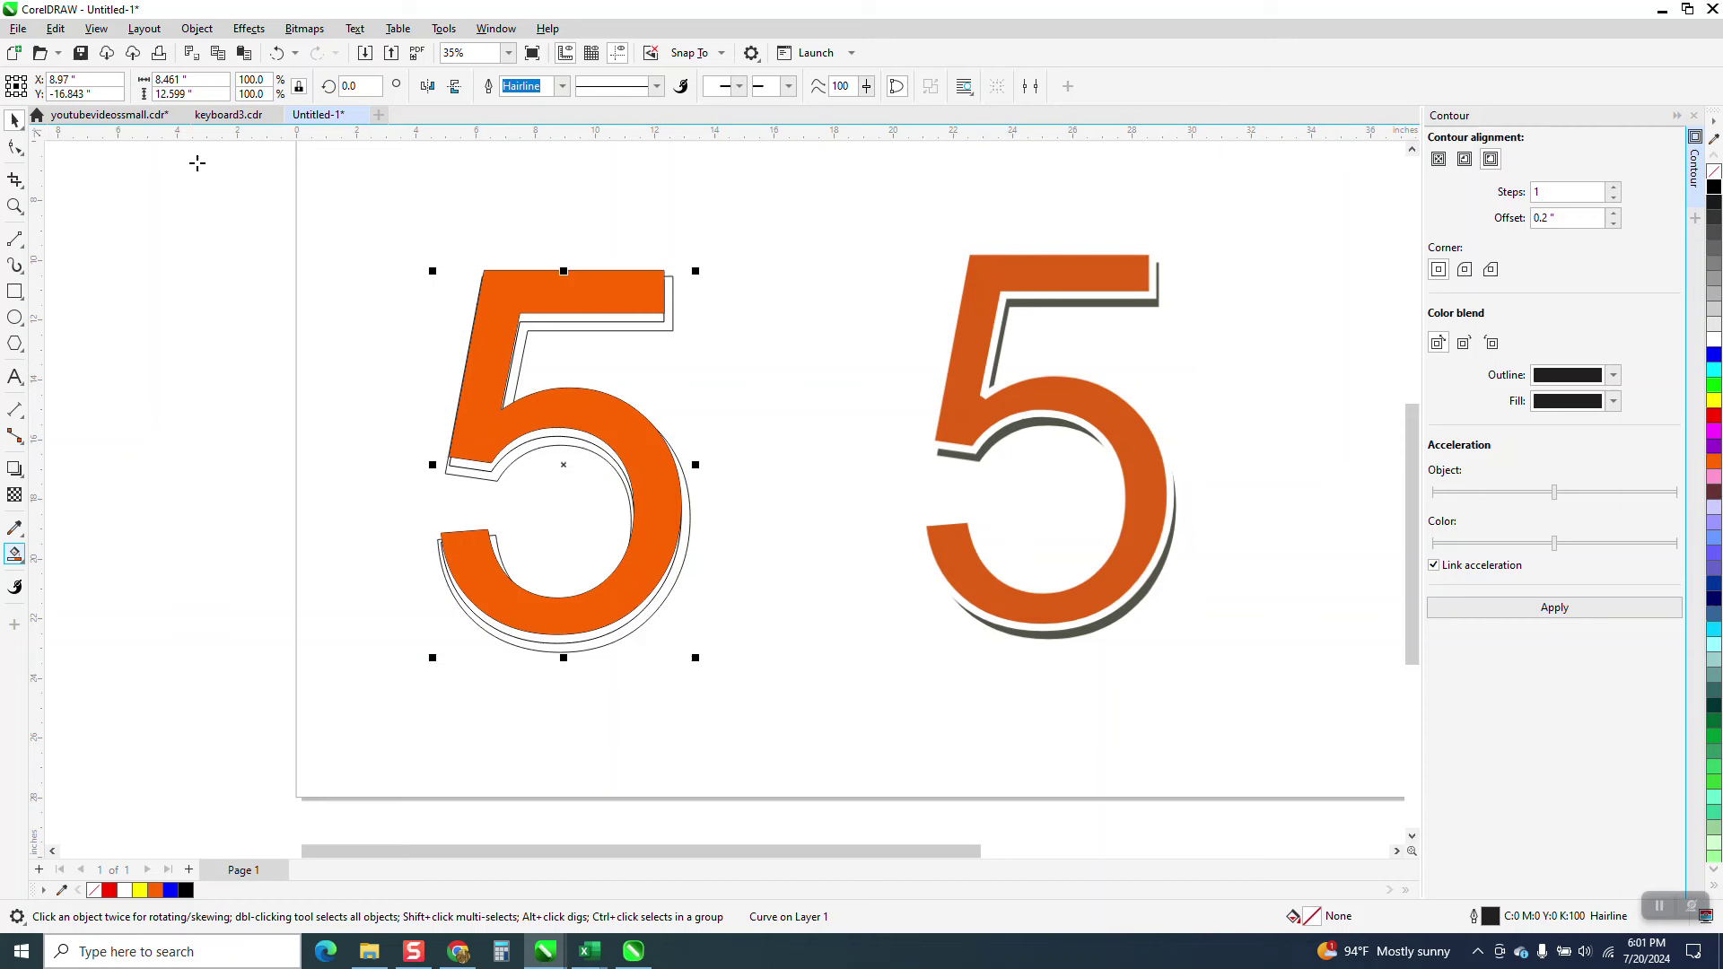
- Smart Fill the three gaps between the orange 5 and its contour with black
click(203, 85)
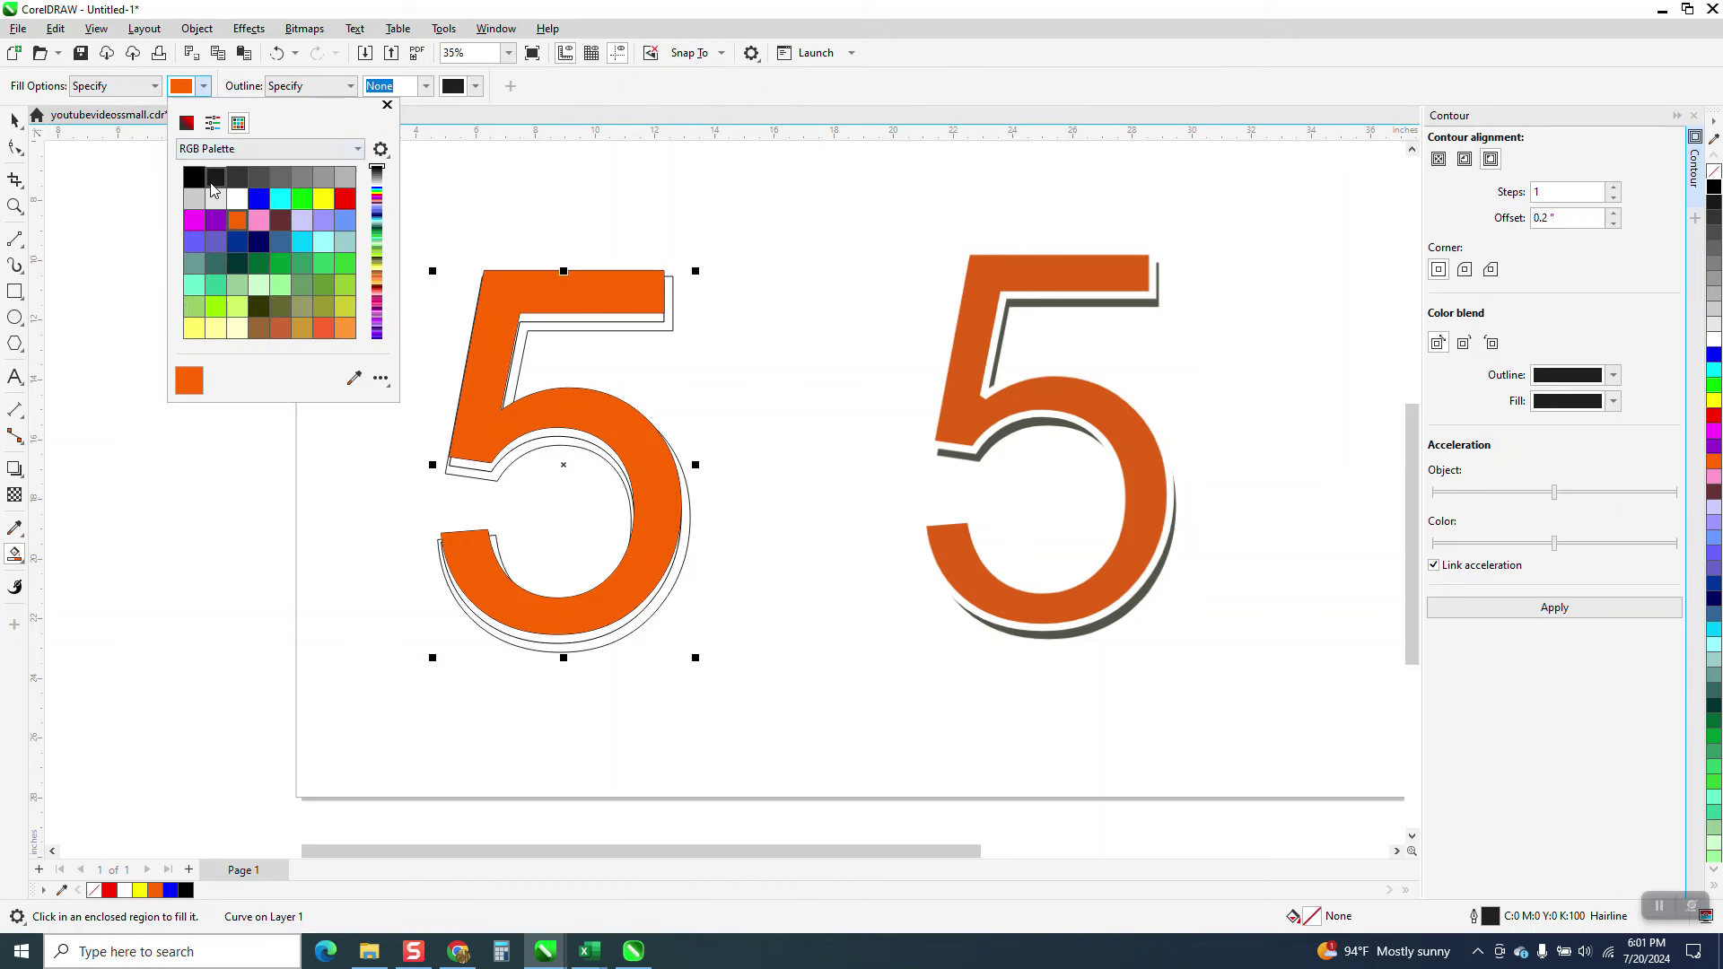
click(194, 177)
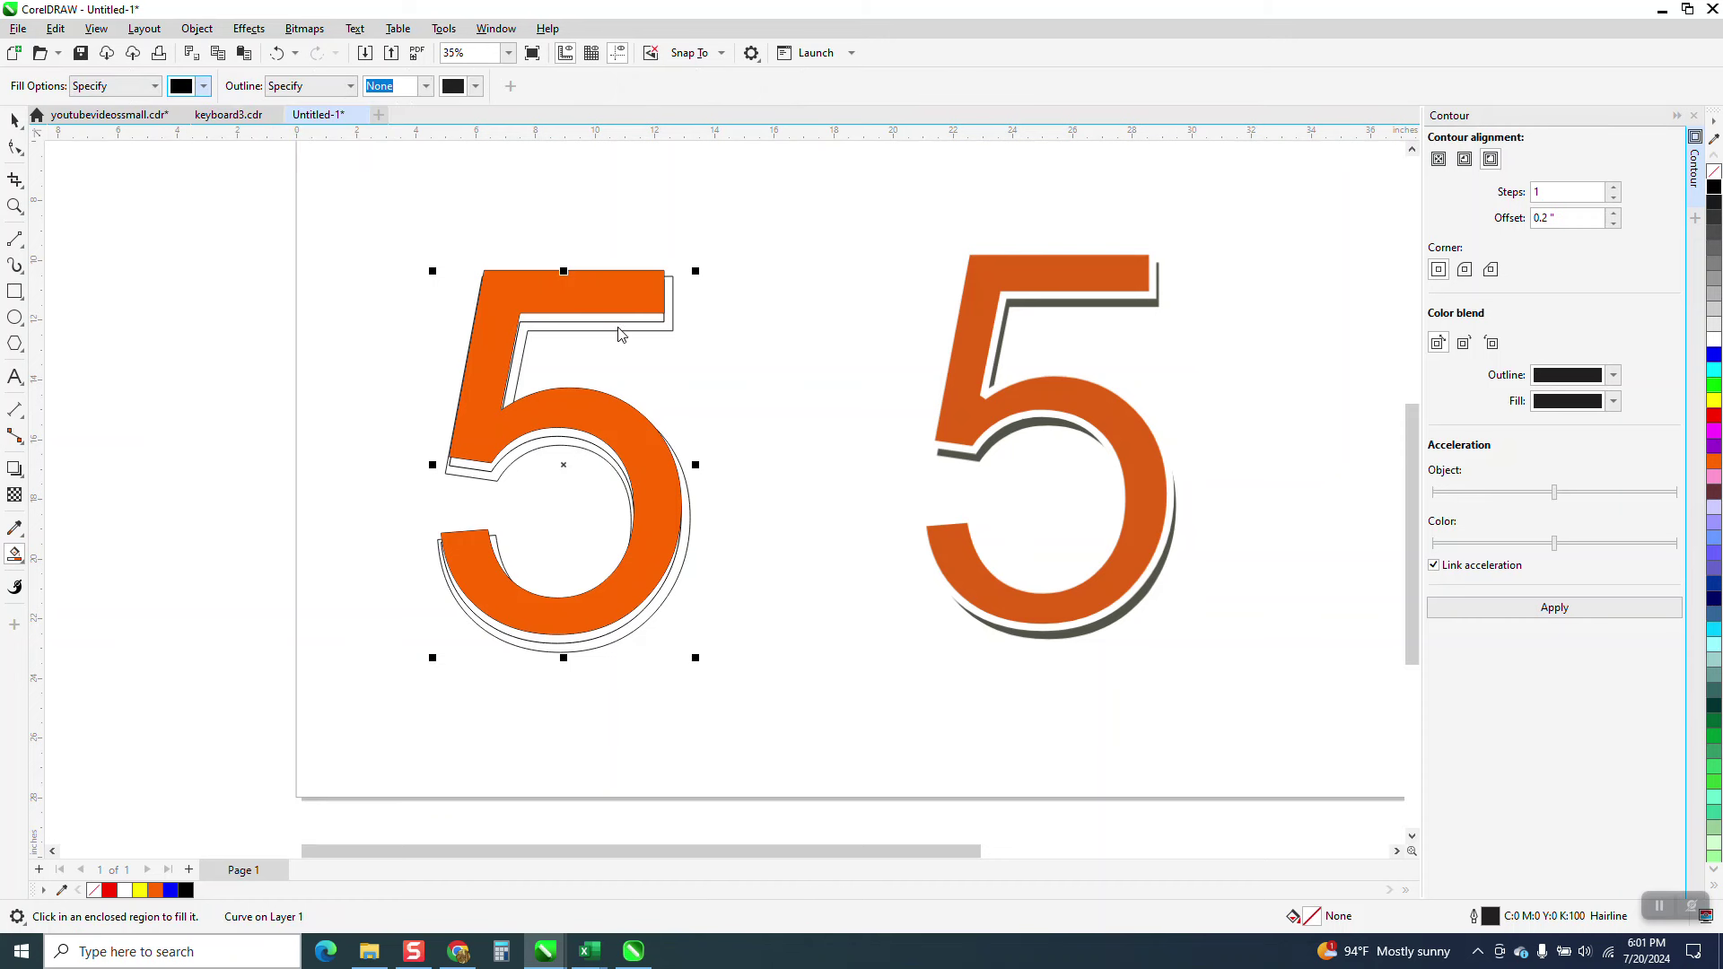
click(620, 325)
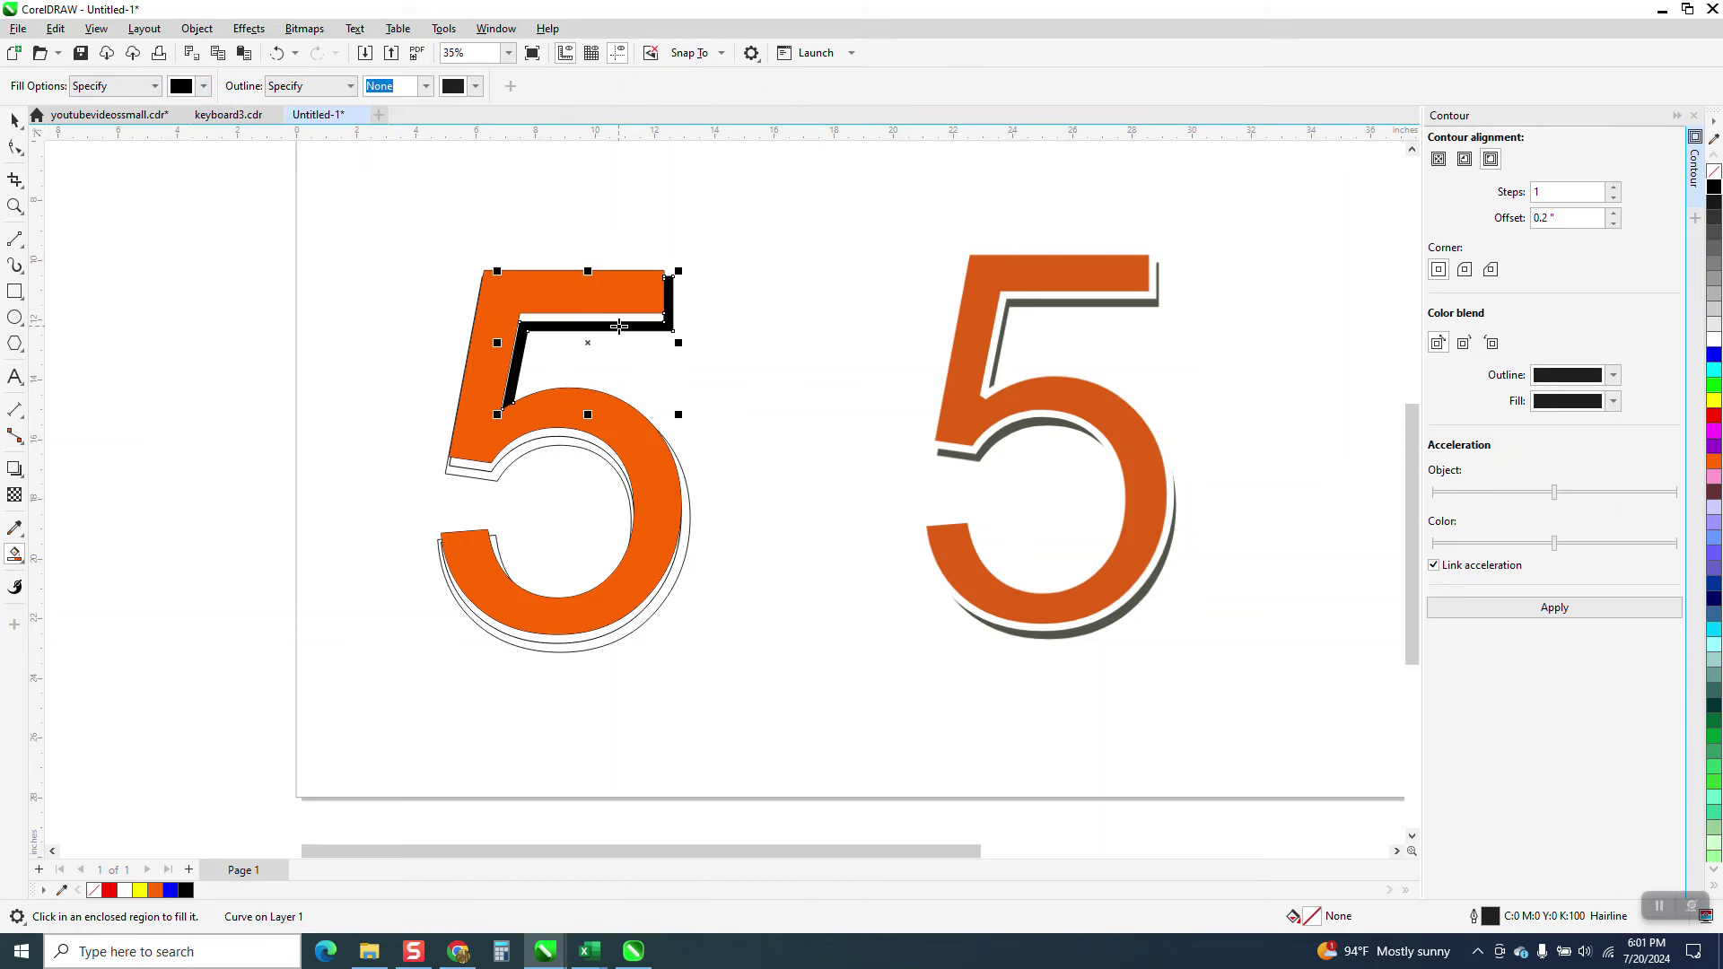
click(564, 441)
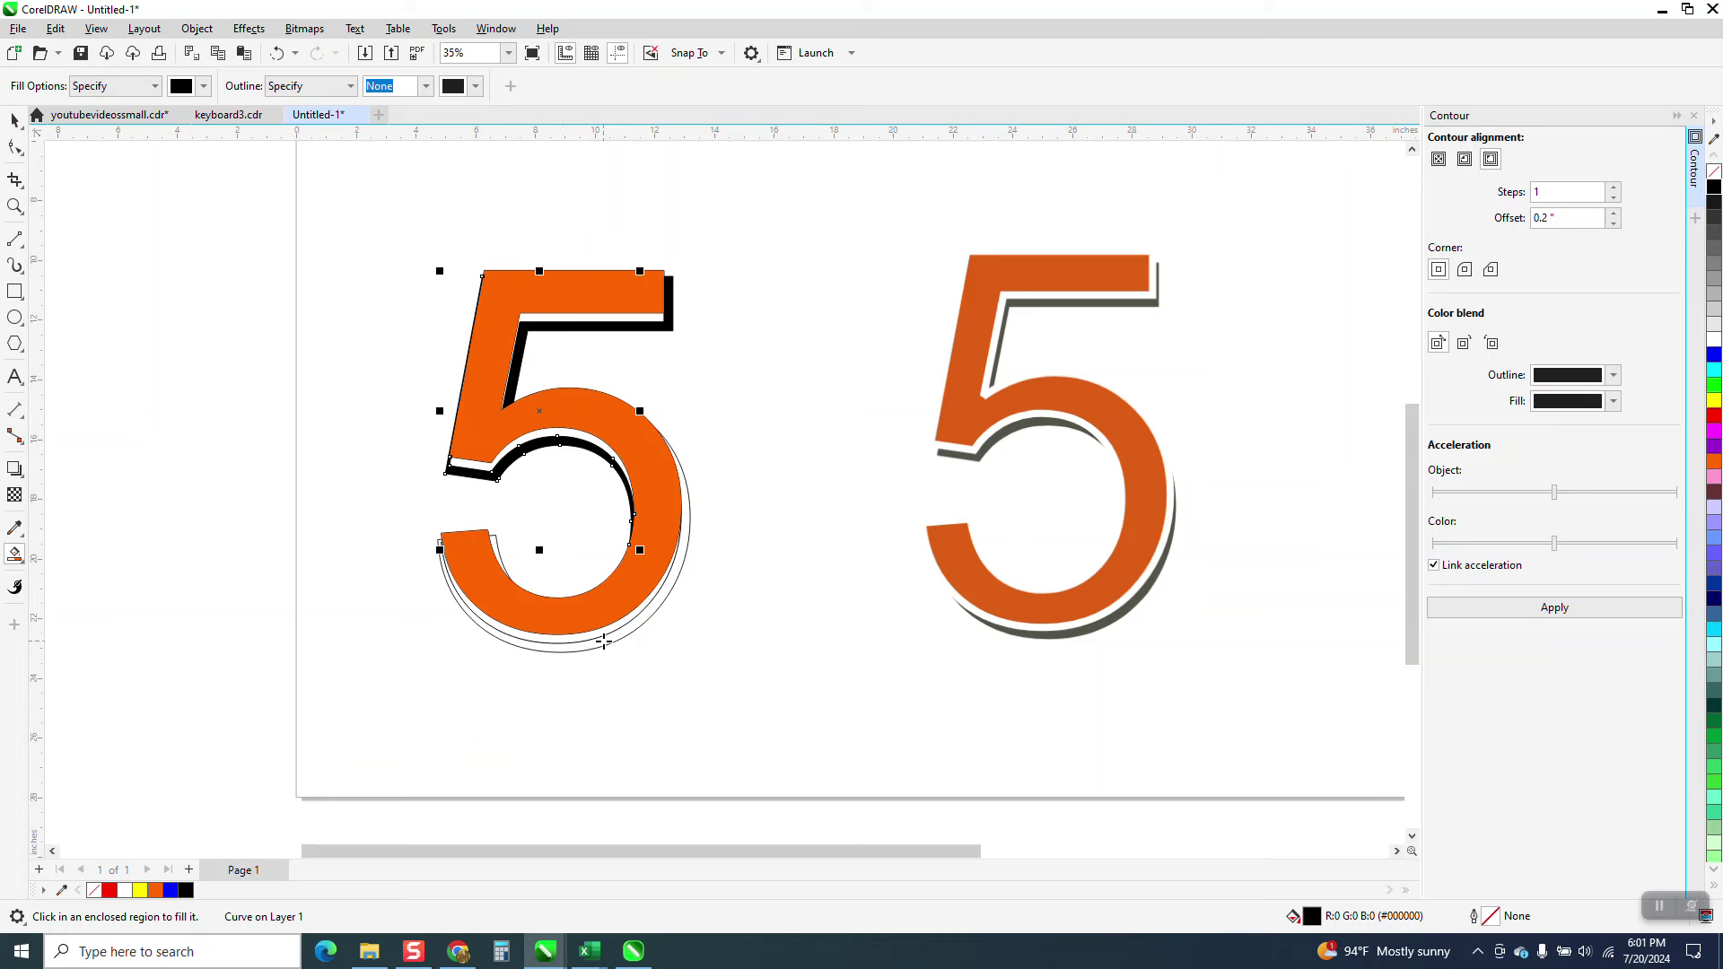
click(614, 645)
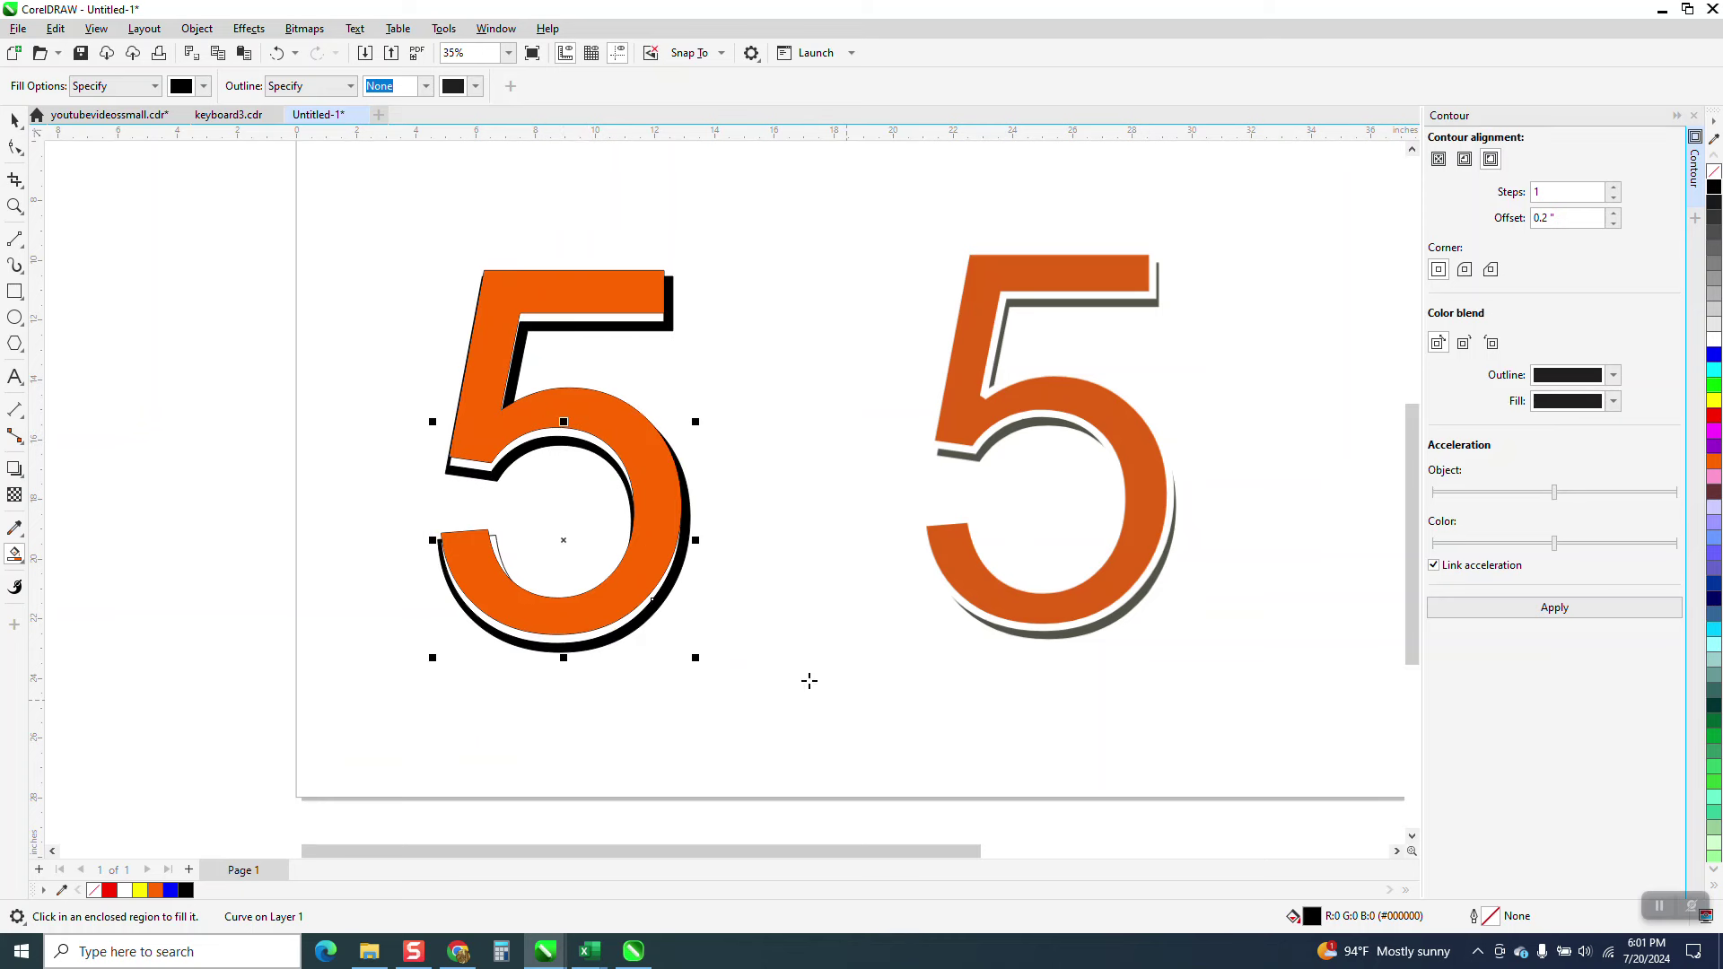
- Select all pieces of the left 5 and set their outlines to No Color
click(14, 119)
drag(351, 190, 795, 716)
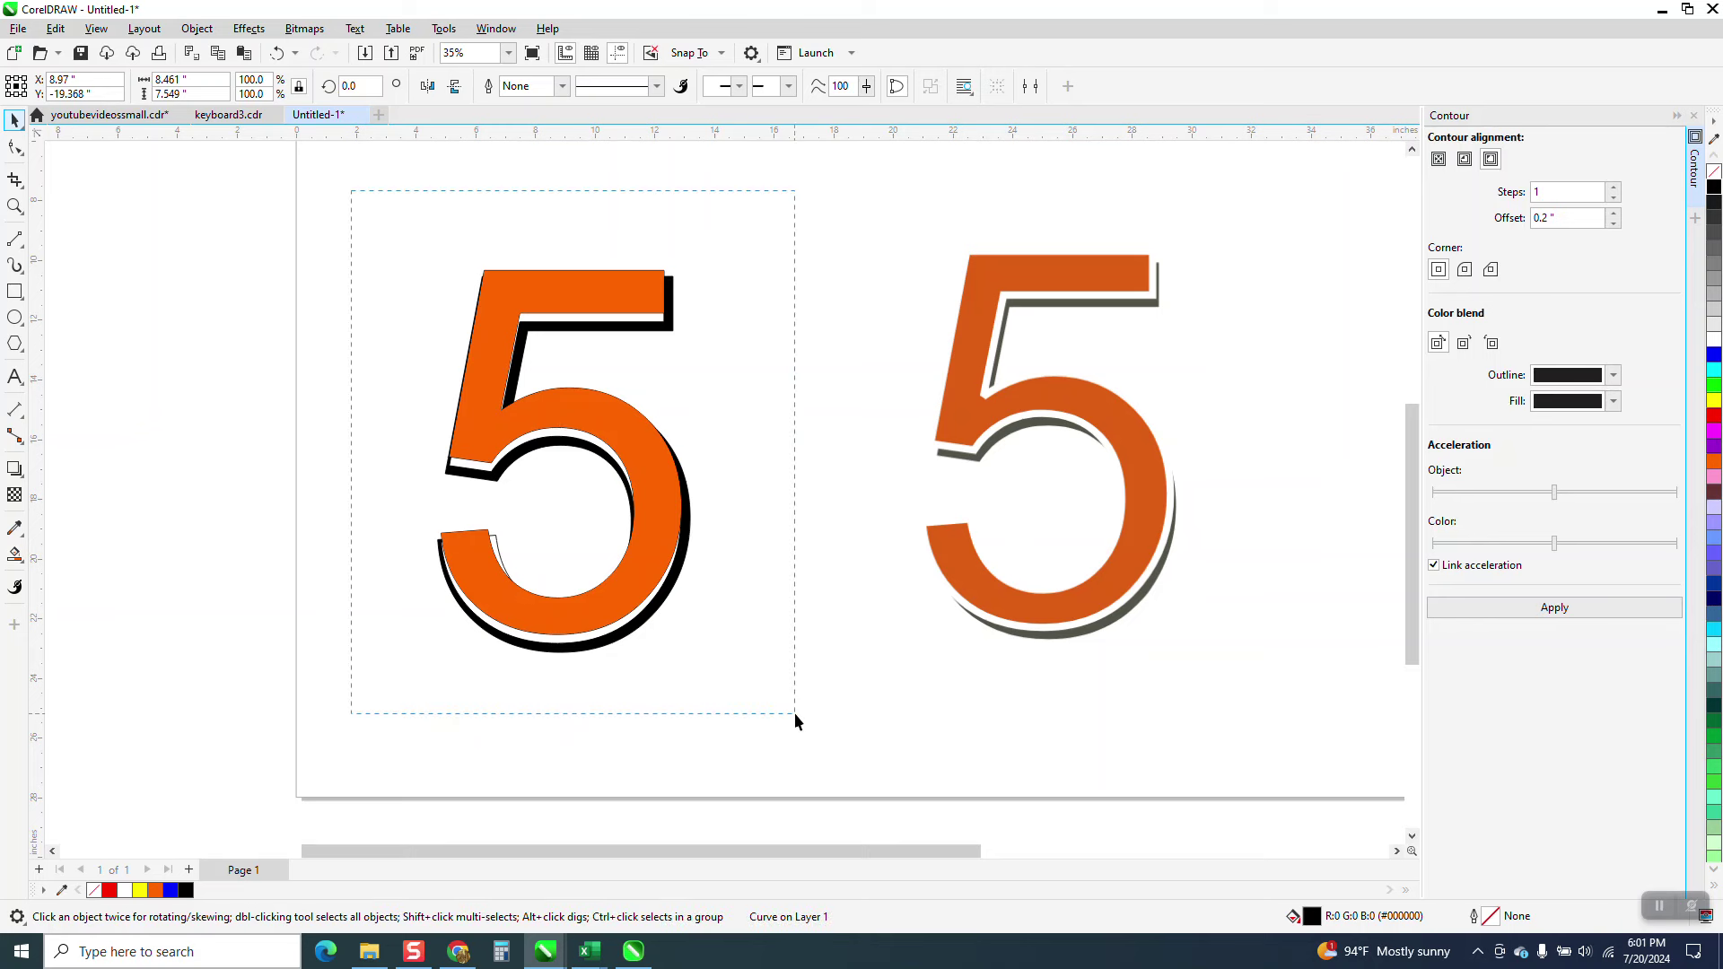
right_click(1712, 174)
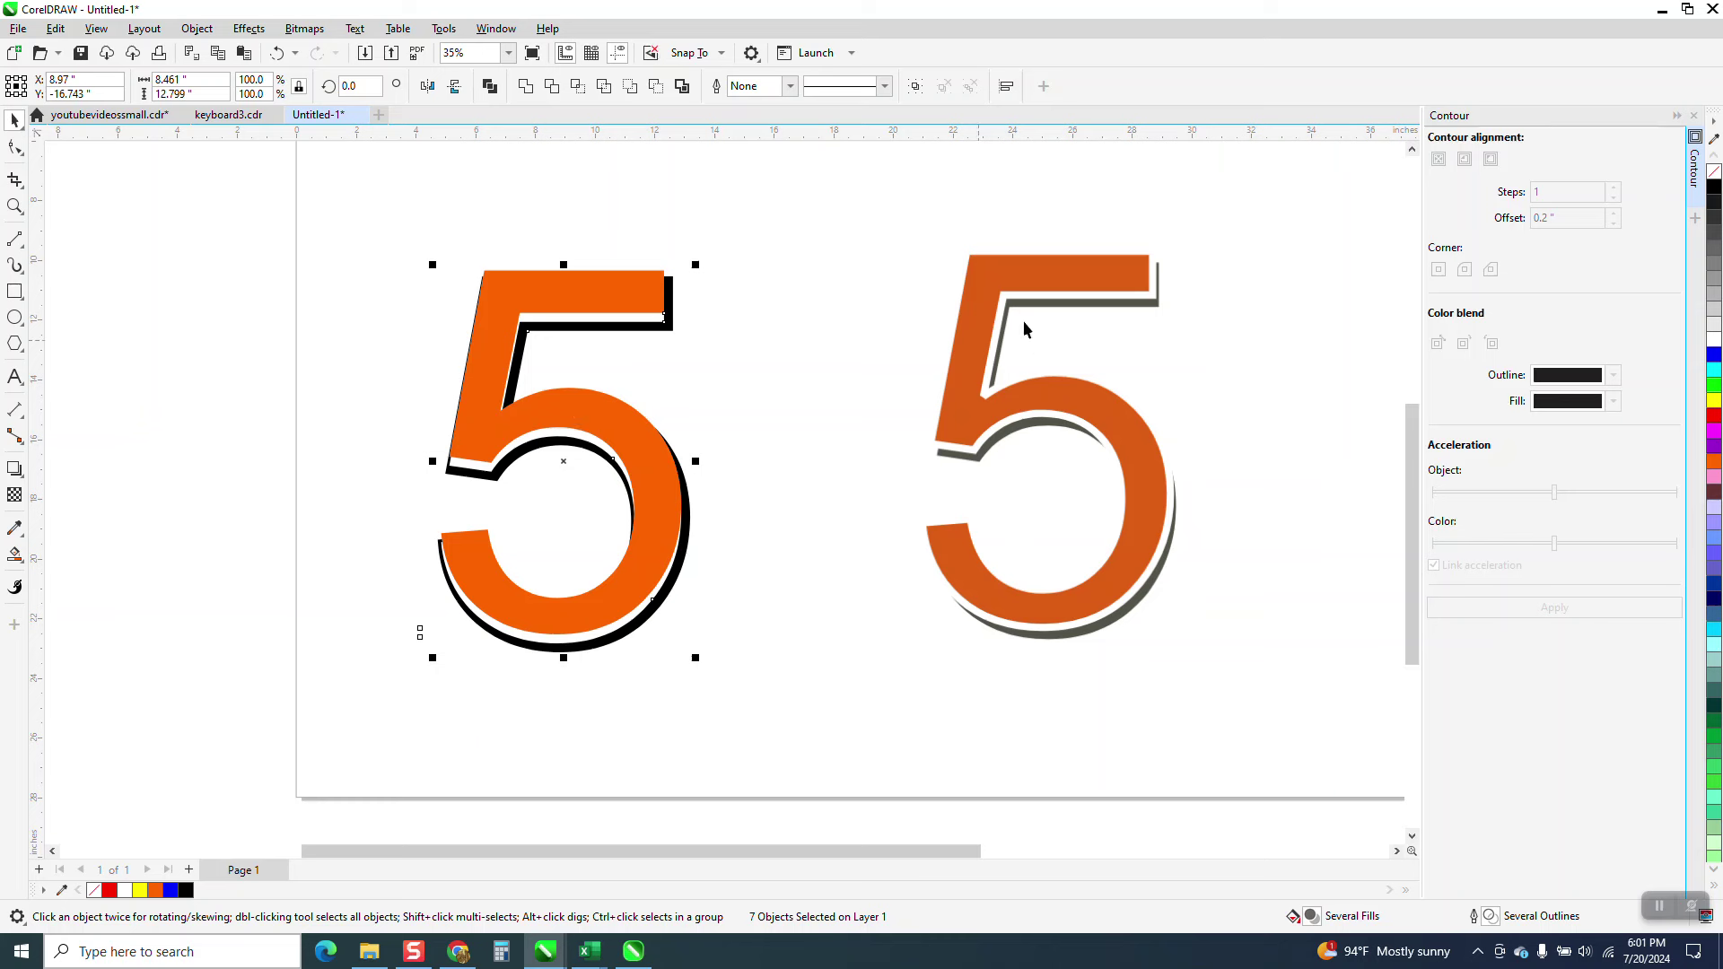
click(14, 291)
- Draw a blue-filled square around the left 5 and send it To Back of Page
drag(356, 216, 820, 679)
click(1712, 359)
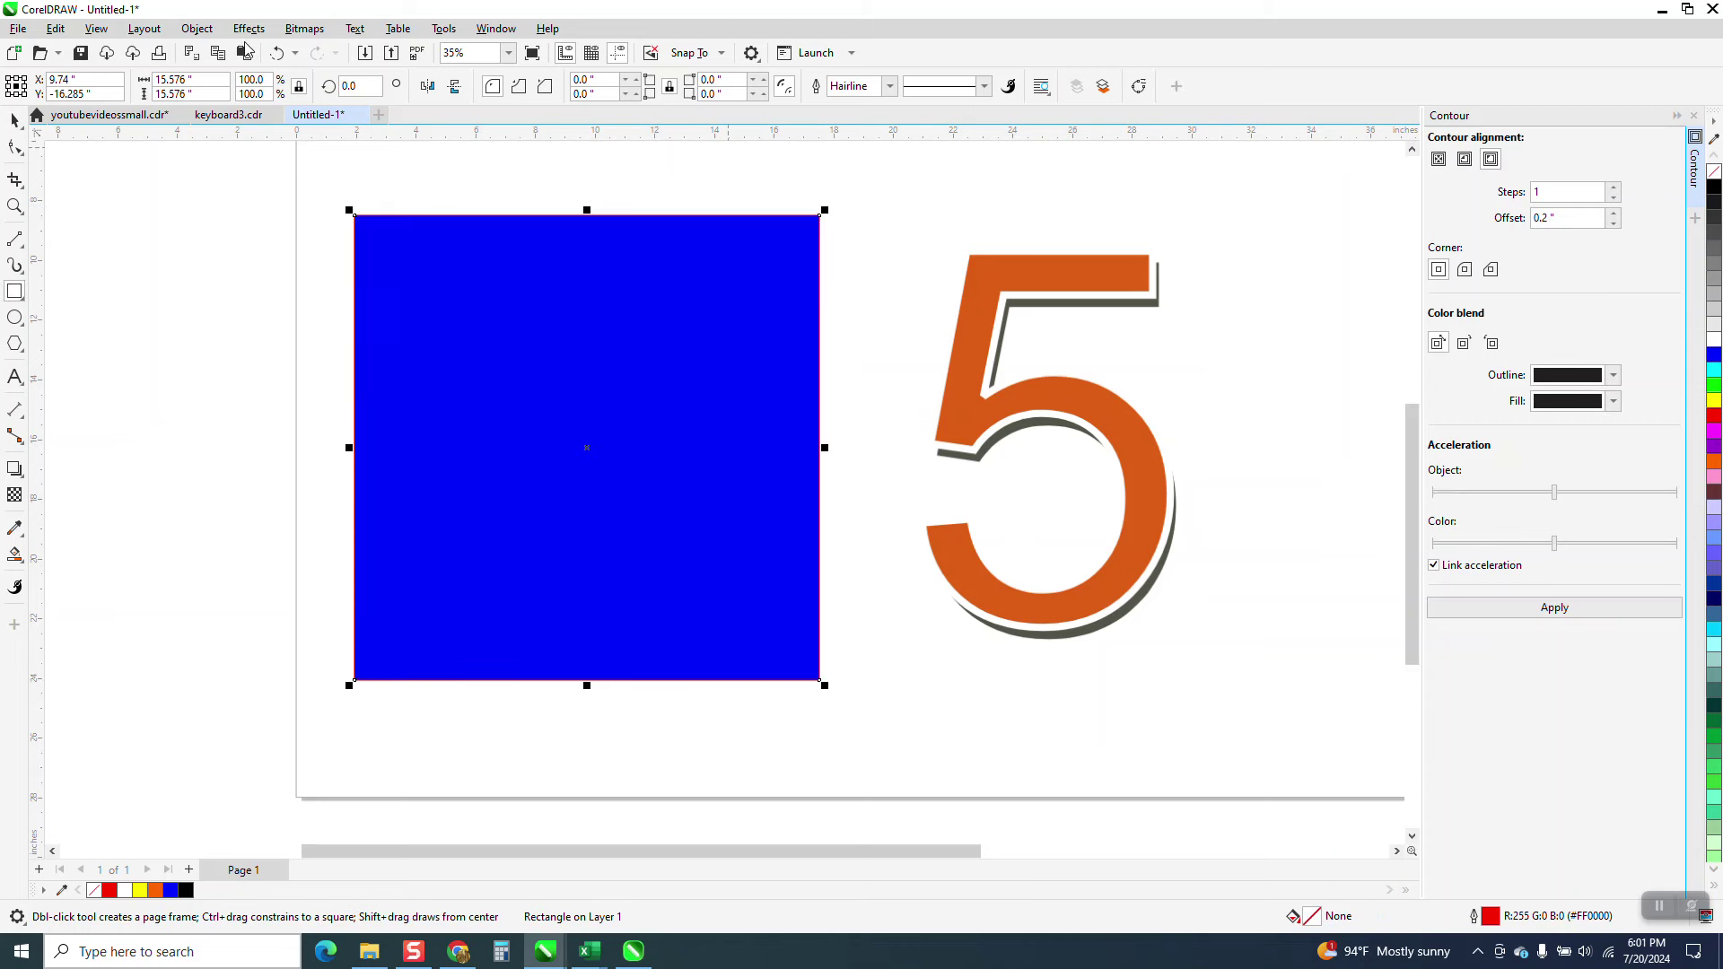
click(197, 29)
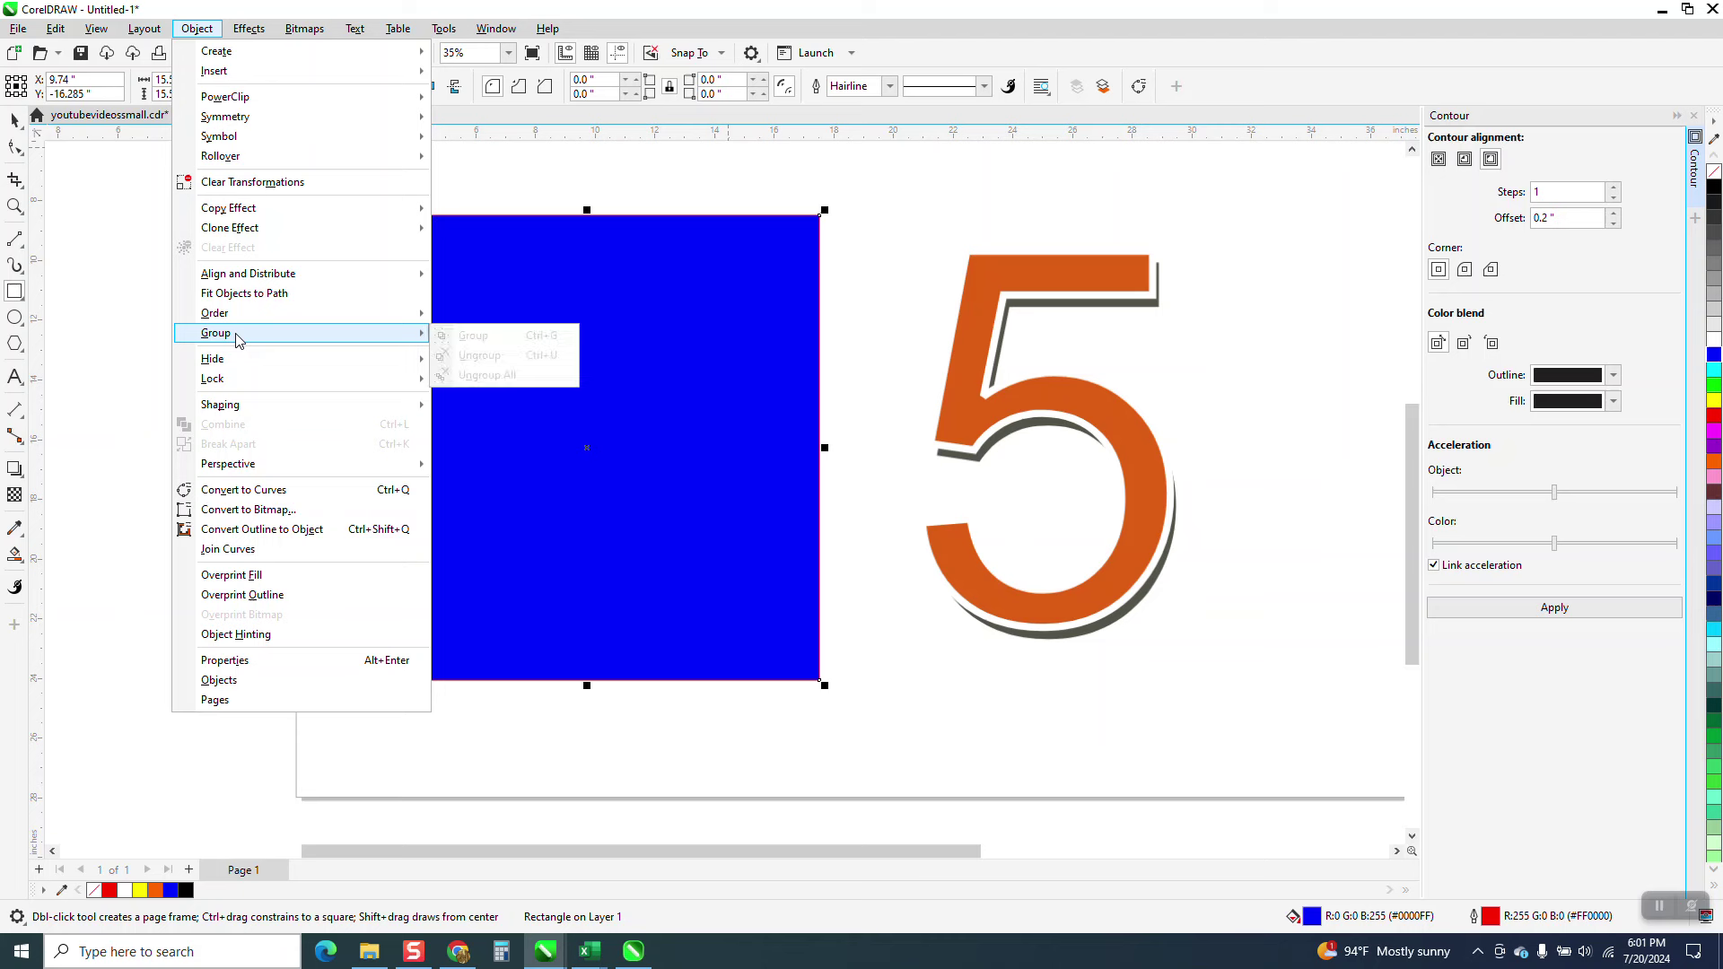
mouse_move(251, 314)
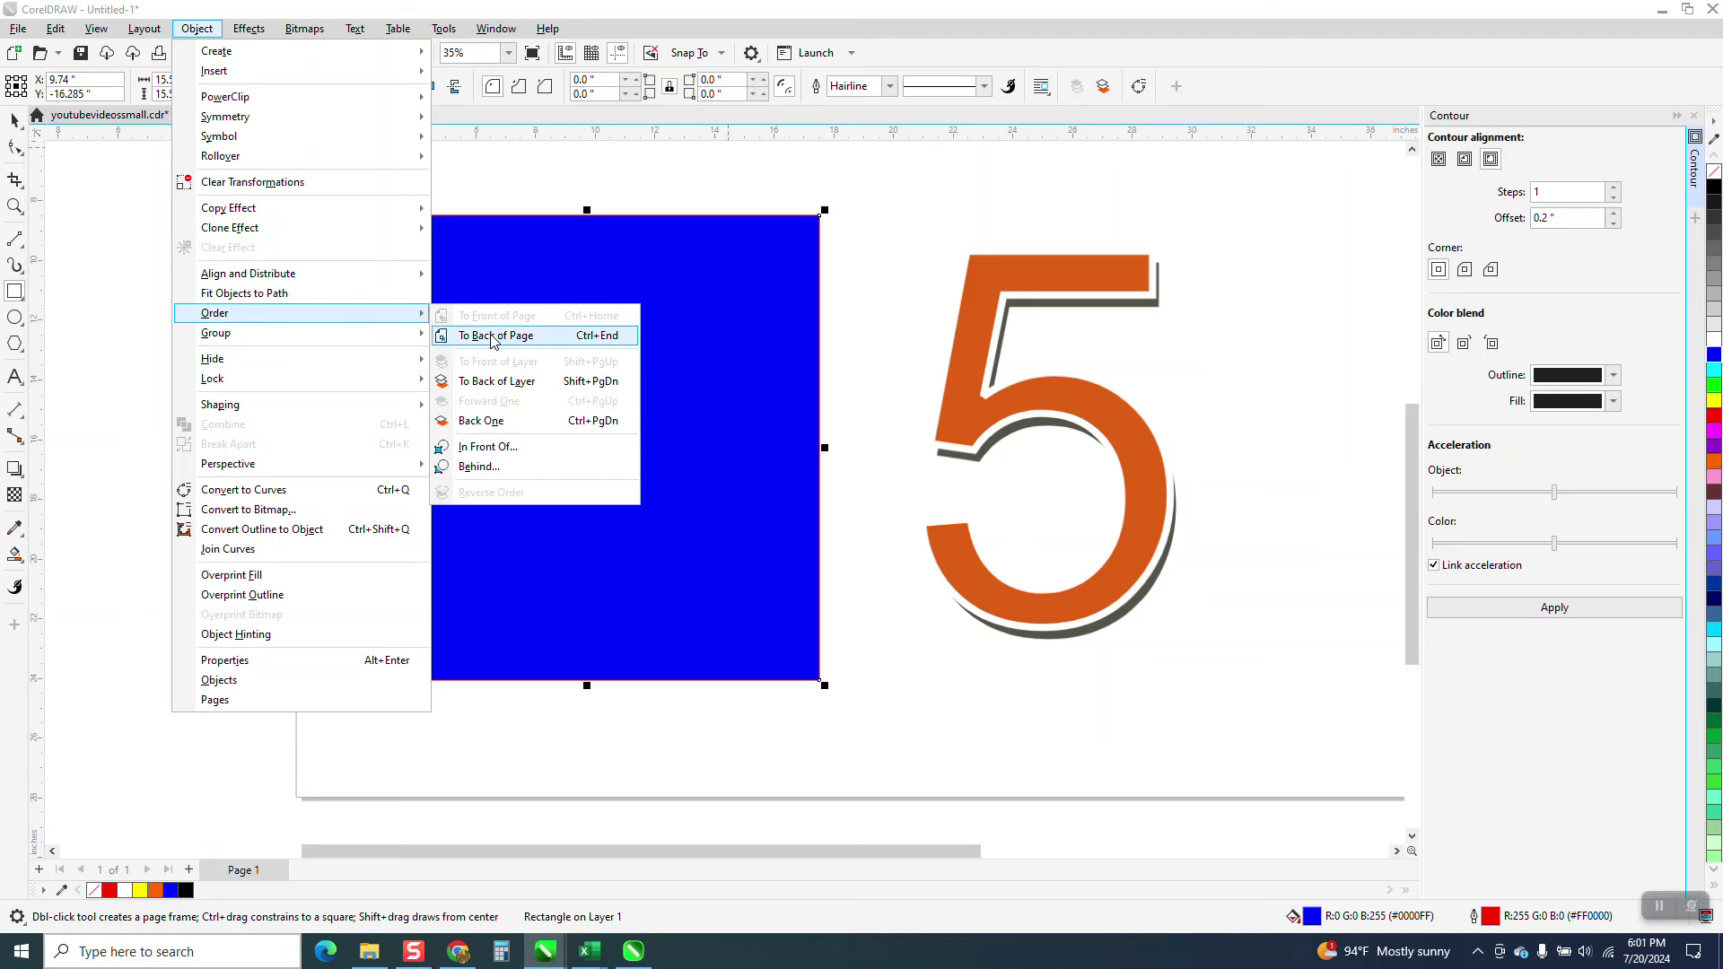
click(489, 334)
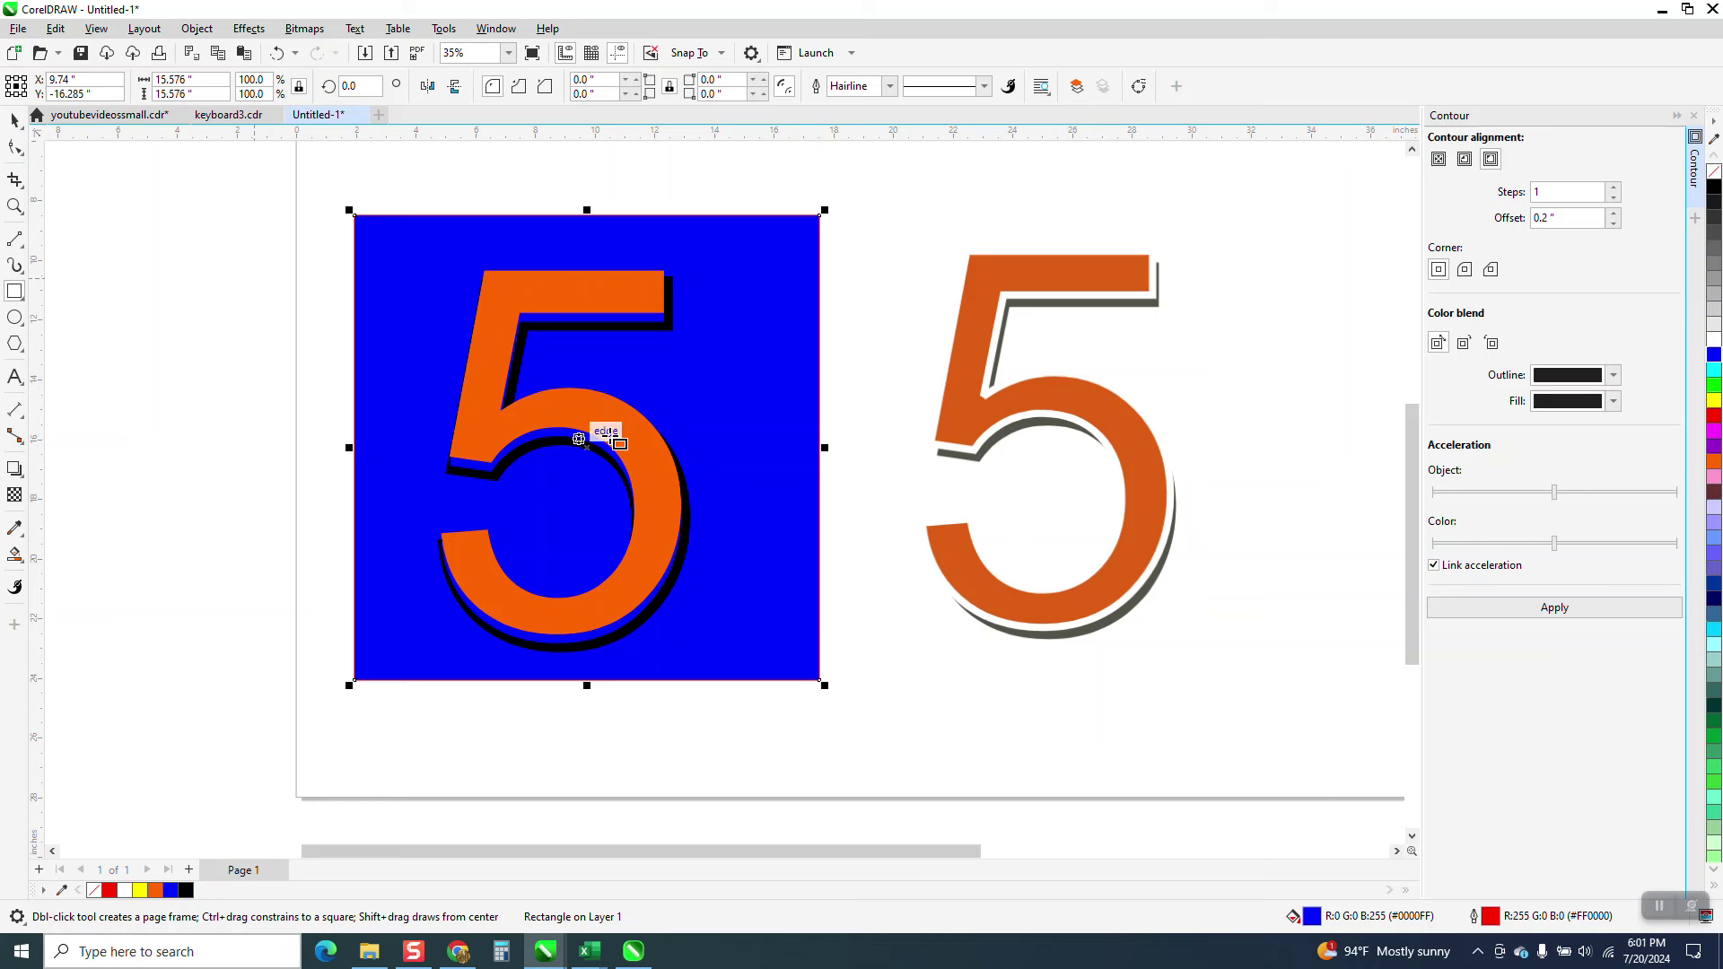
click(142, 197)
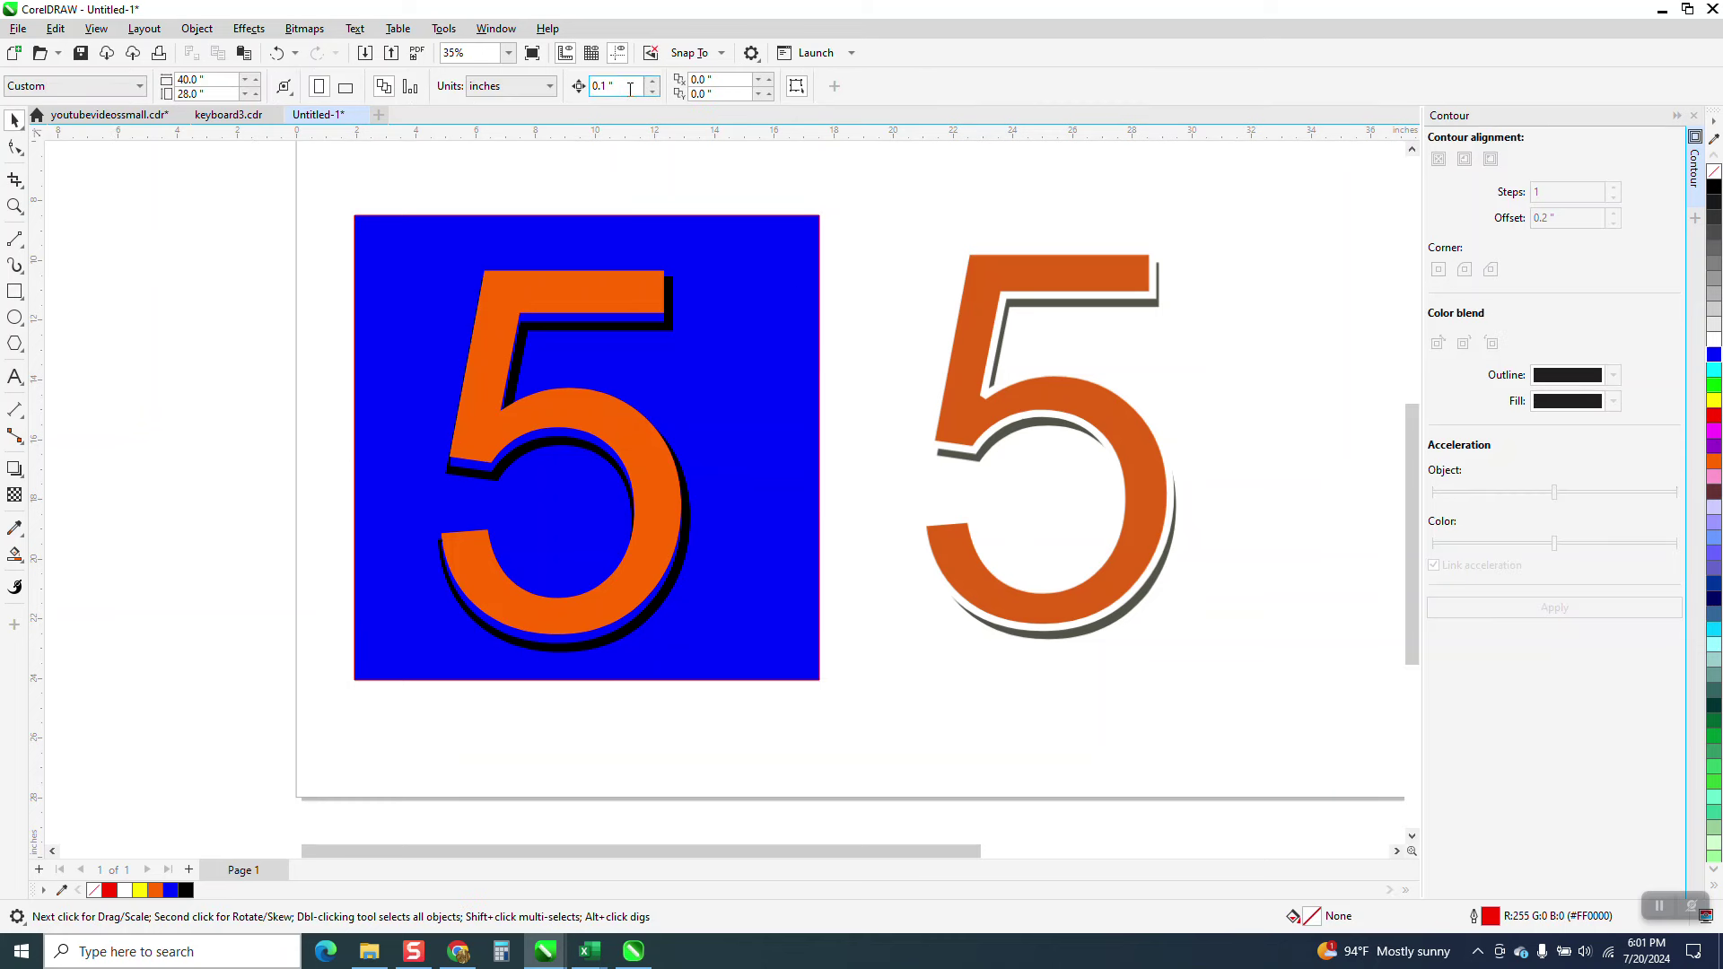
- Set the nudge distance to 0.05 inch and nudge the top shadow piece up and right
double_click(610, 85)
key(BackSpace)
text(.01)
key(BackSpace)
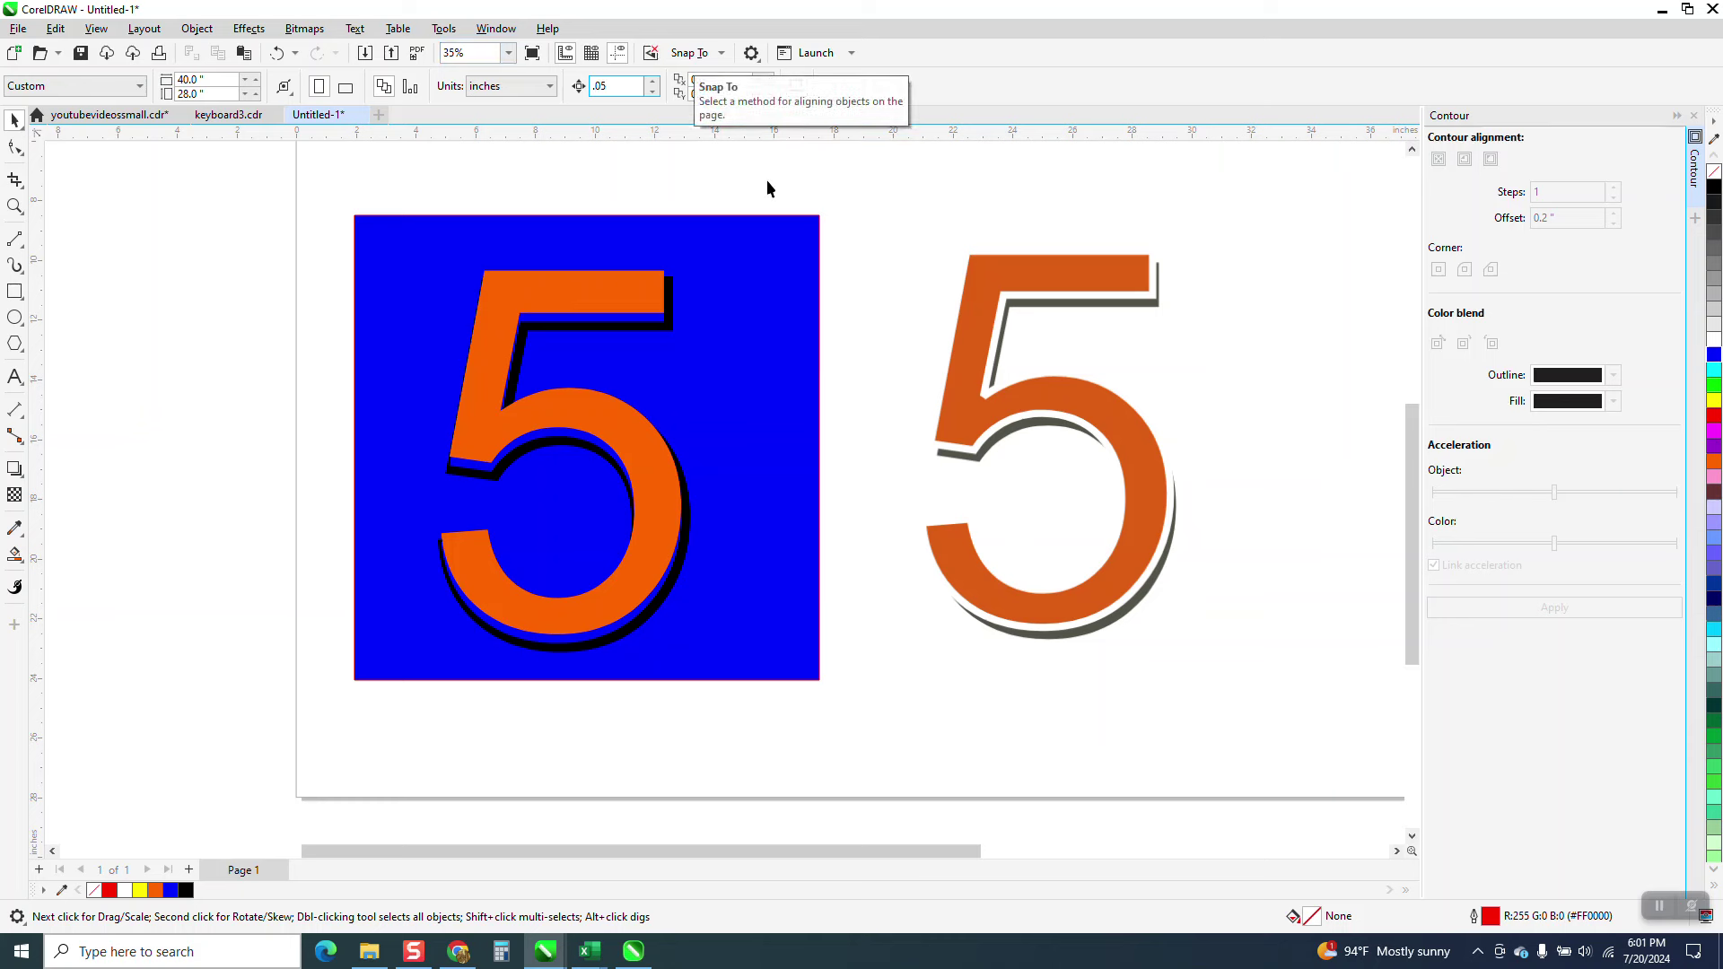
click(673, 331)
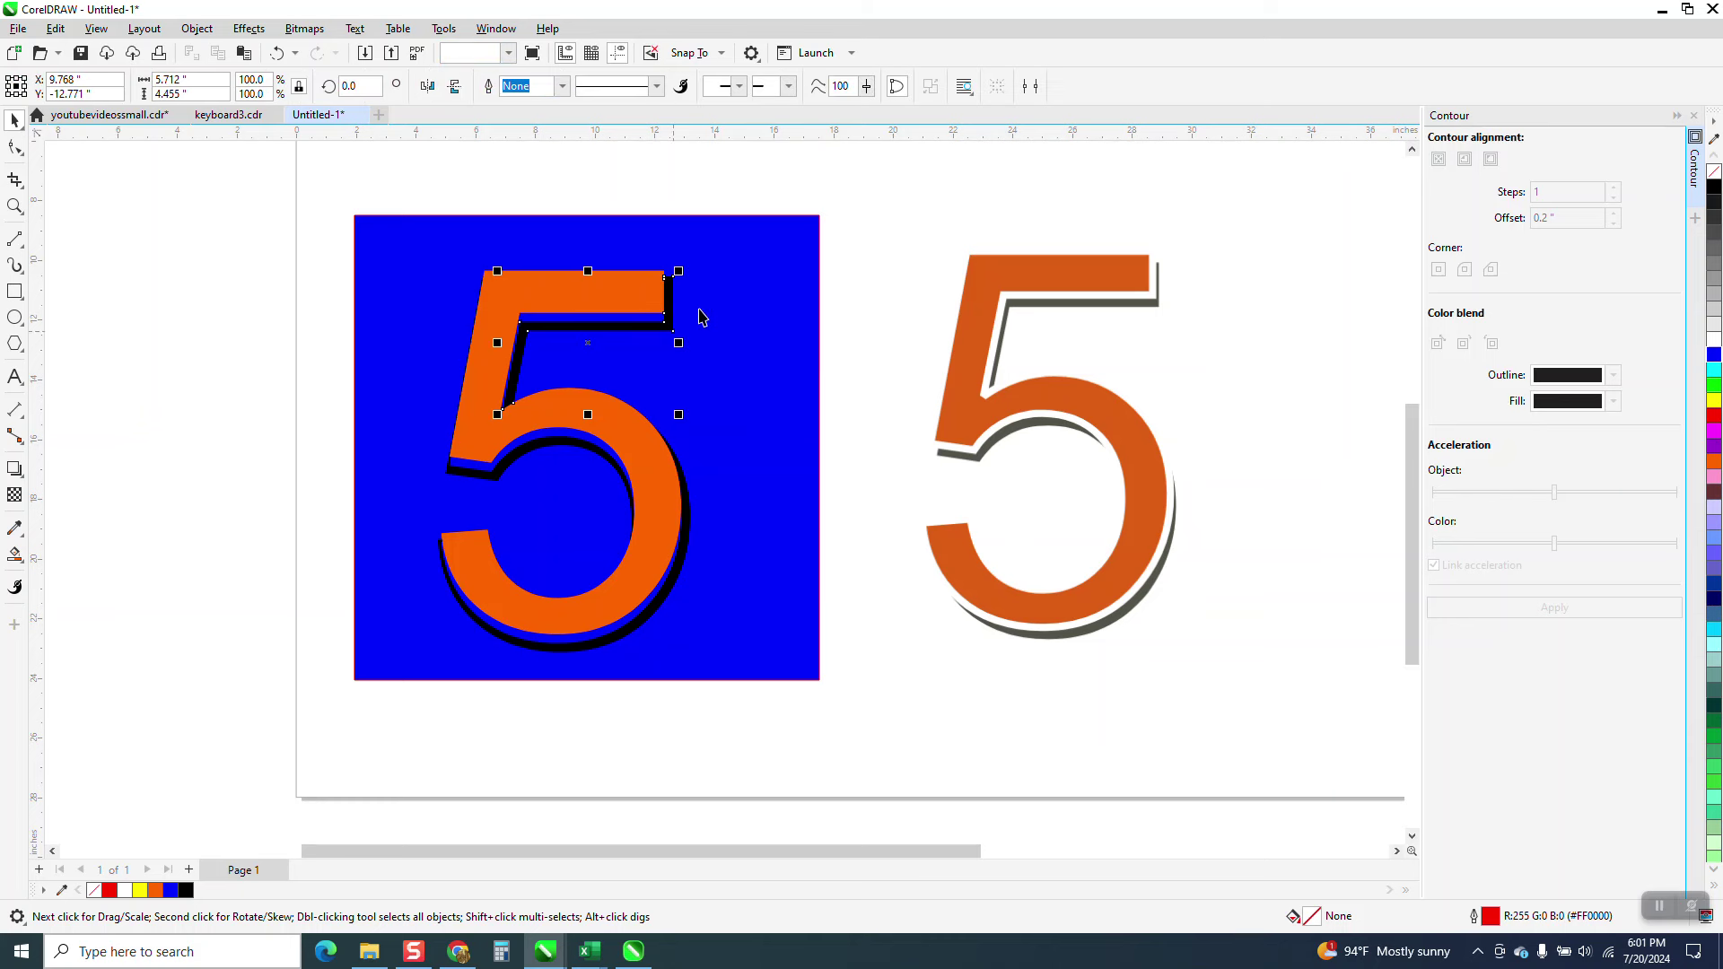
key(Up)
key(Up)
key(Up)
key(Up)
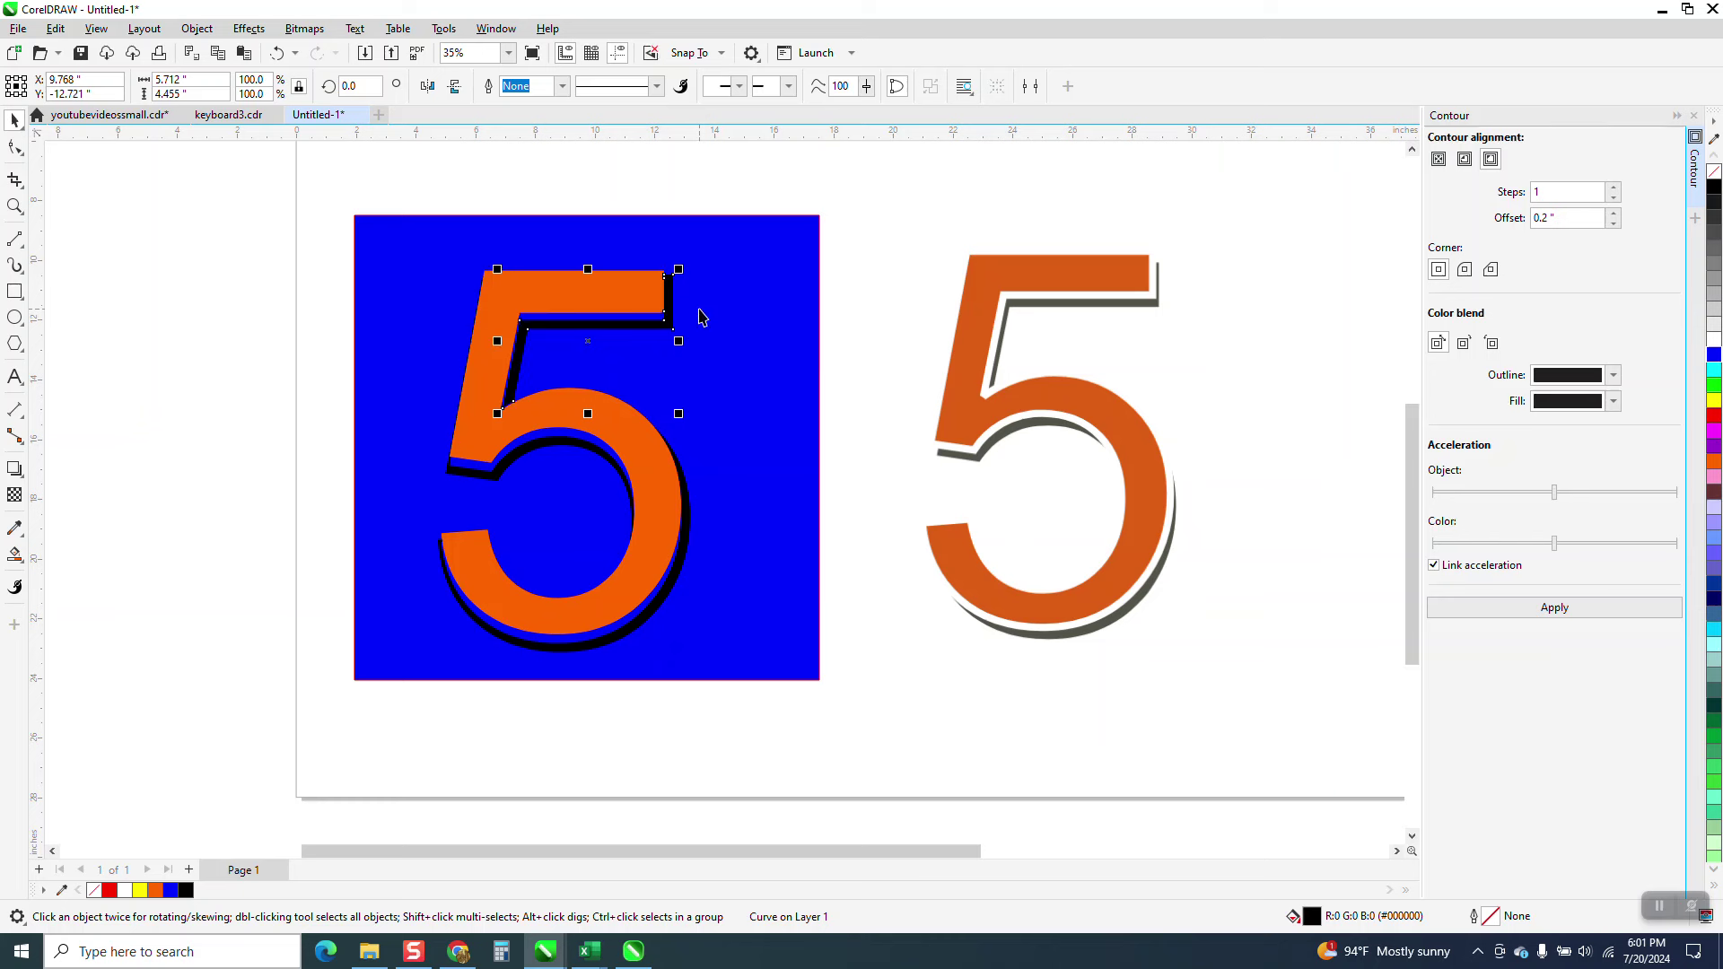
key(Right)
key(Right)
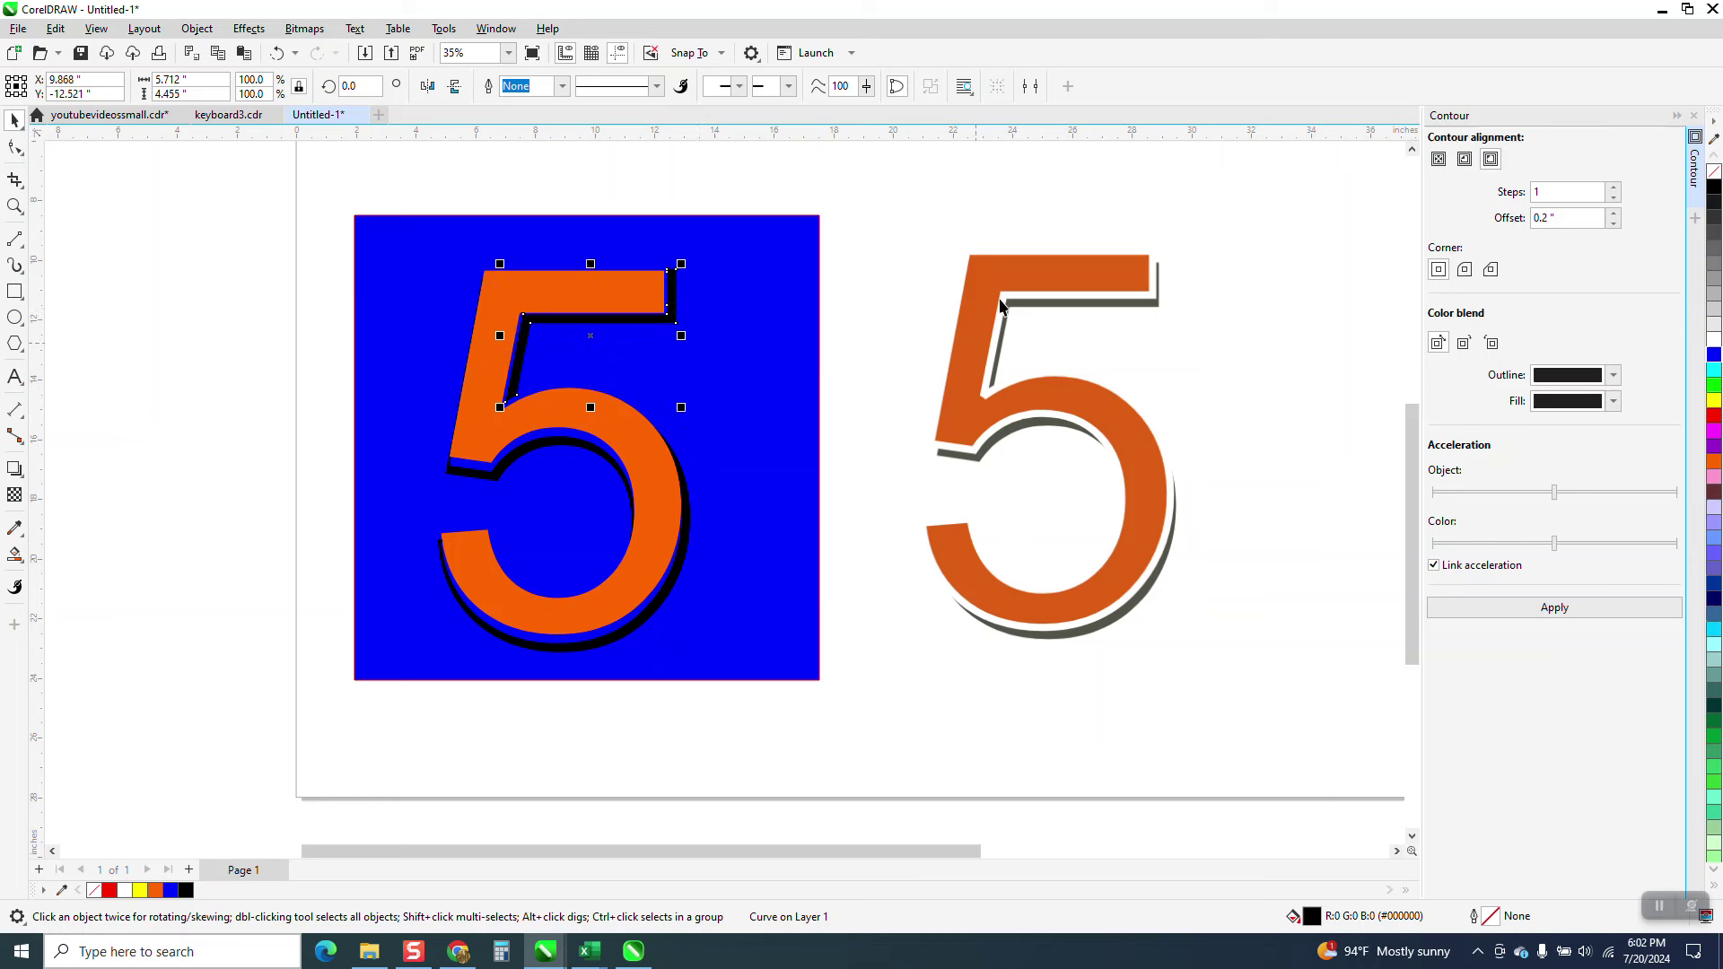
click(940, 248)
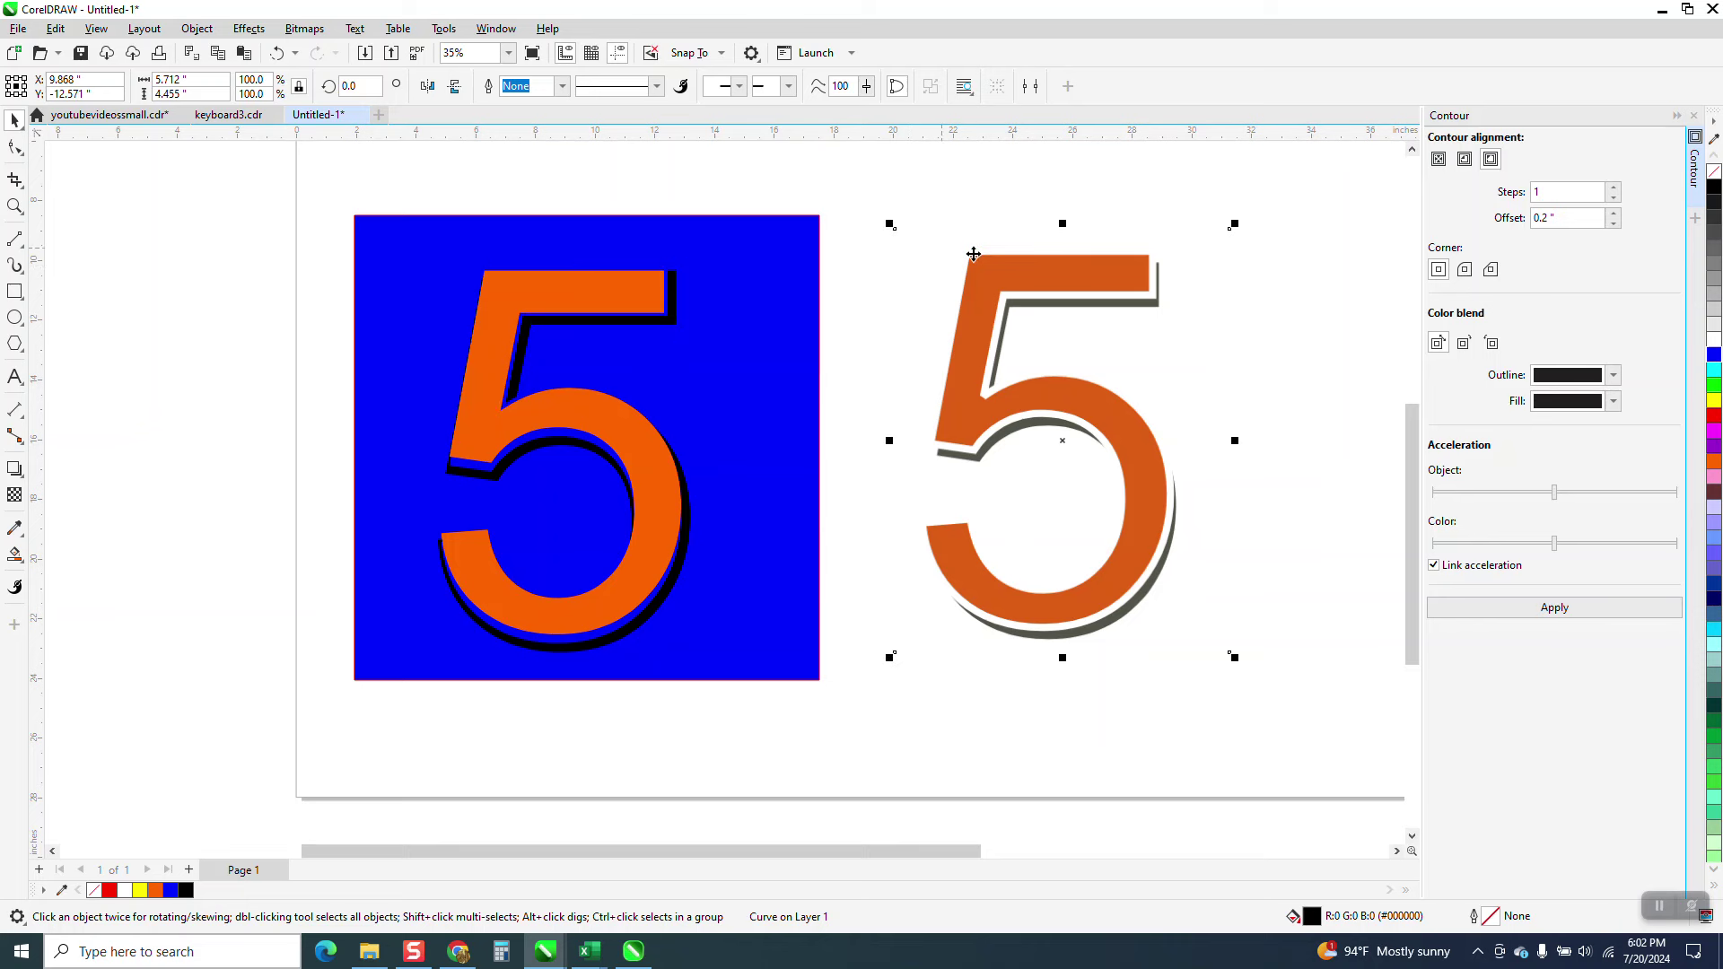
click(14, 205)
drag(509, 296, 813, 386)
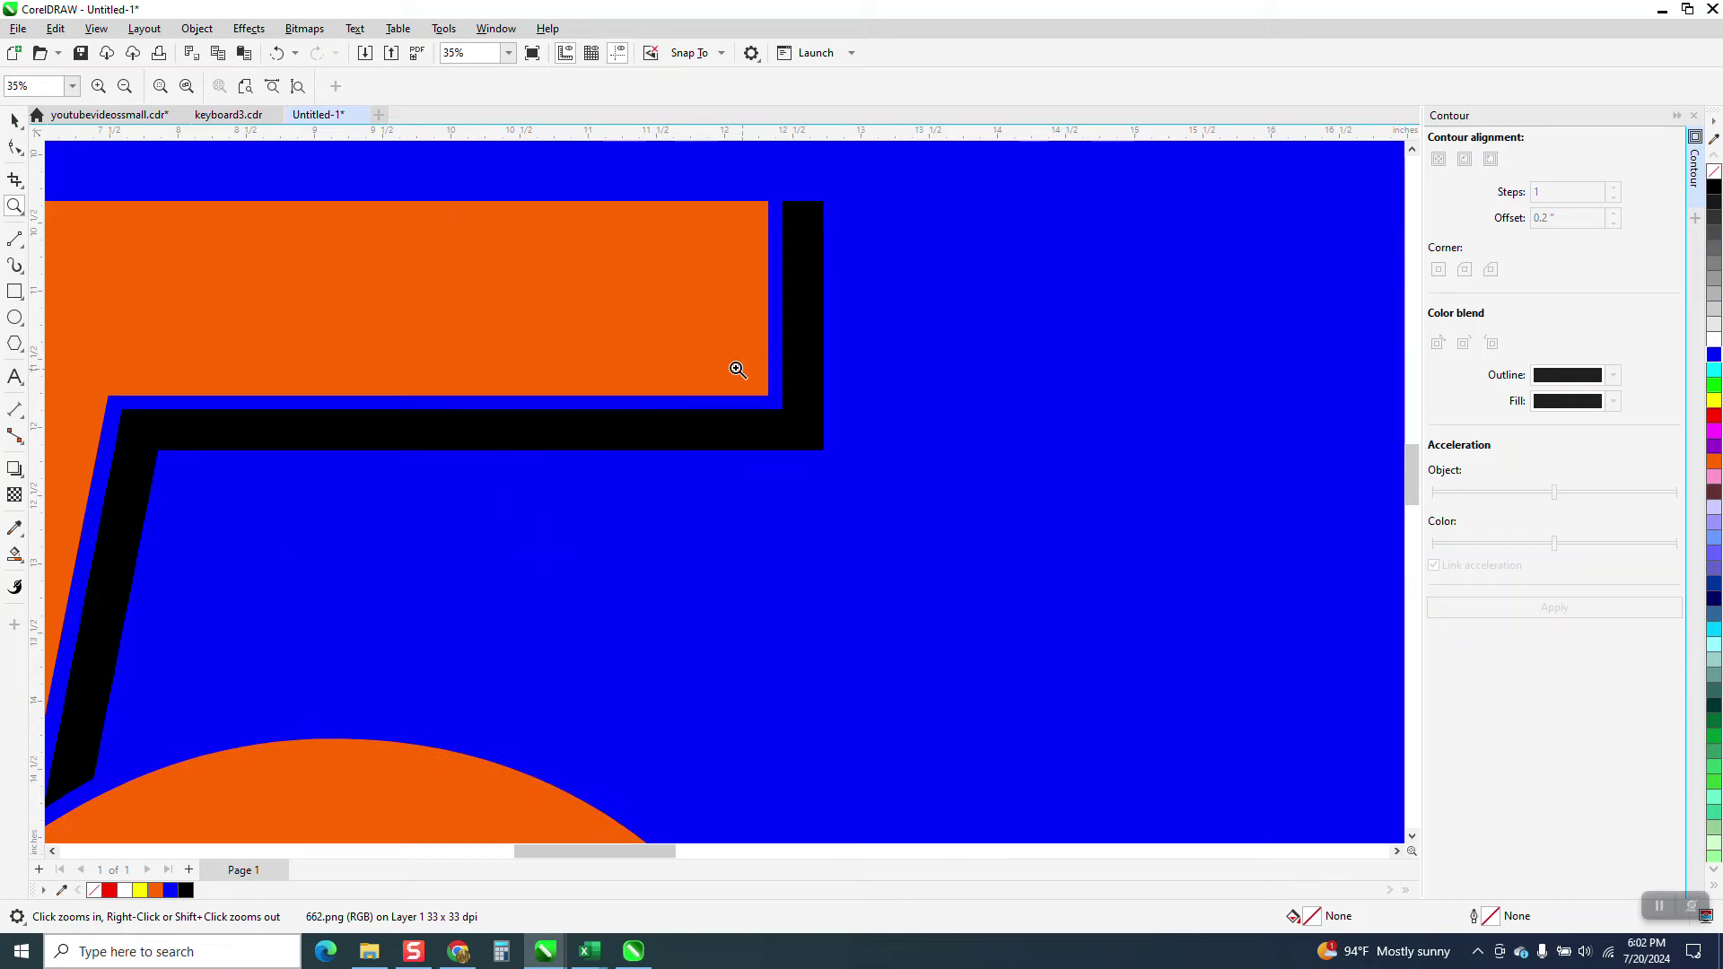
right_click(601, 363)
scroll(611, 351, down, 1)
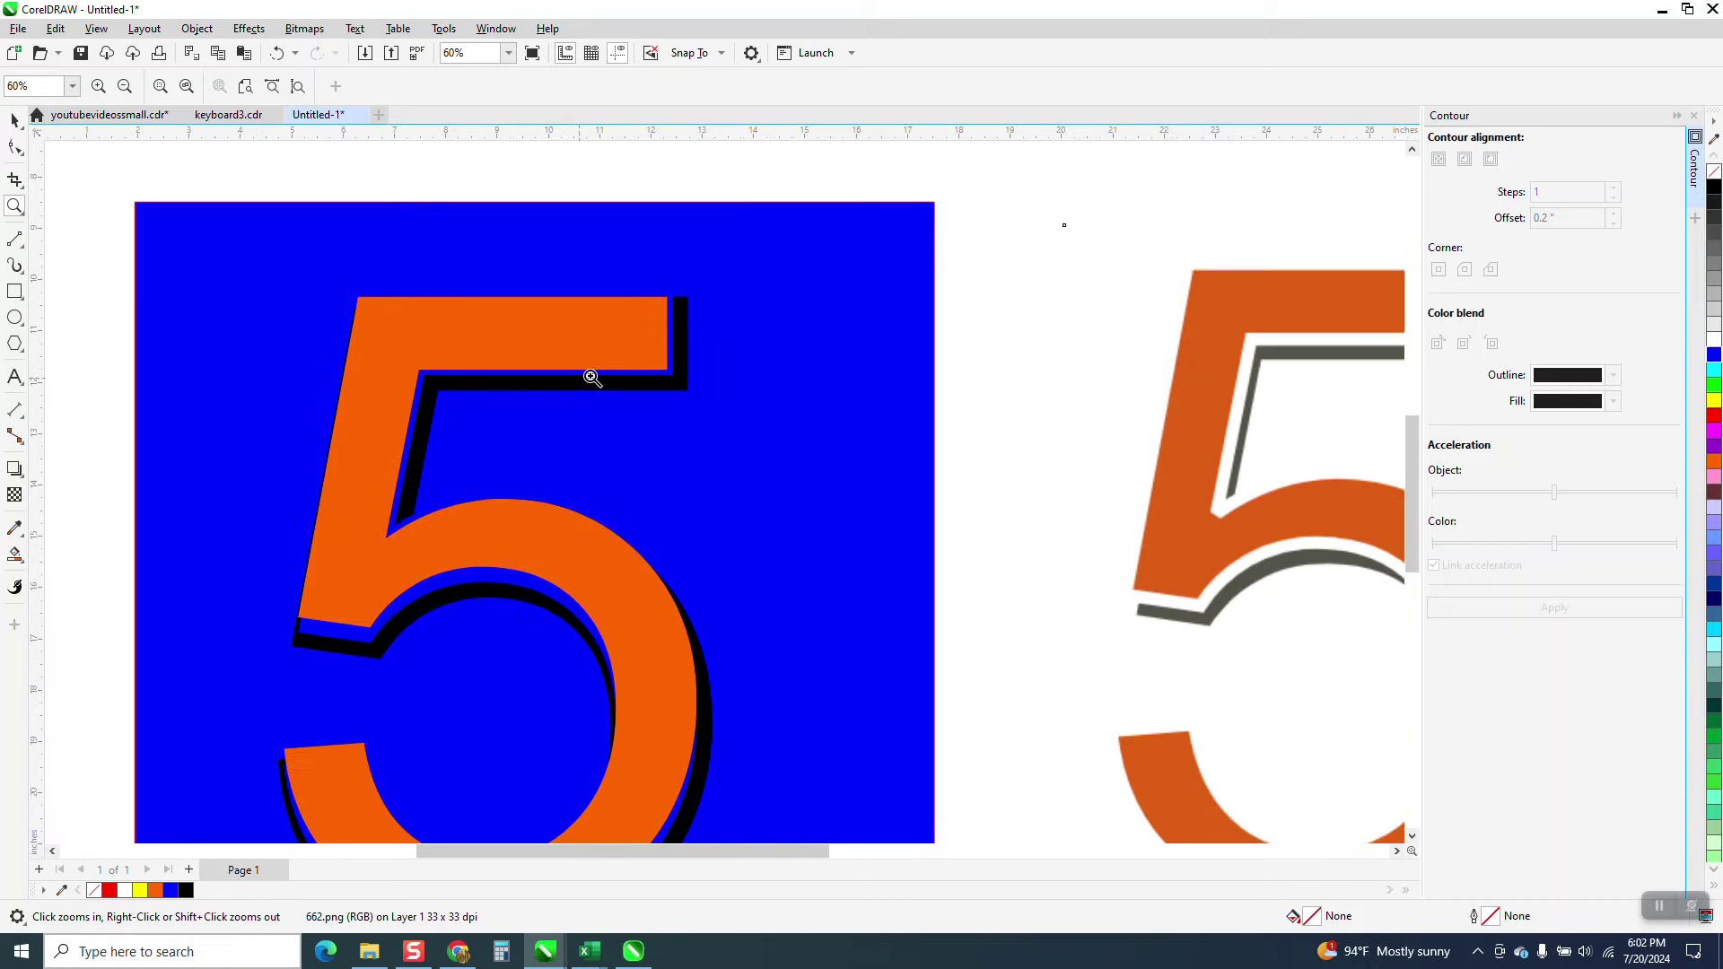
scroll(603, 350, down, 2)
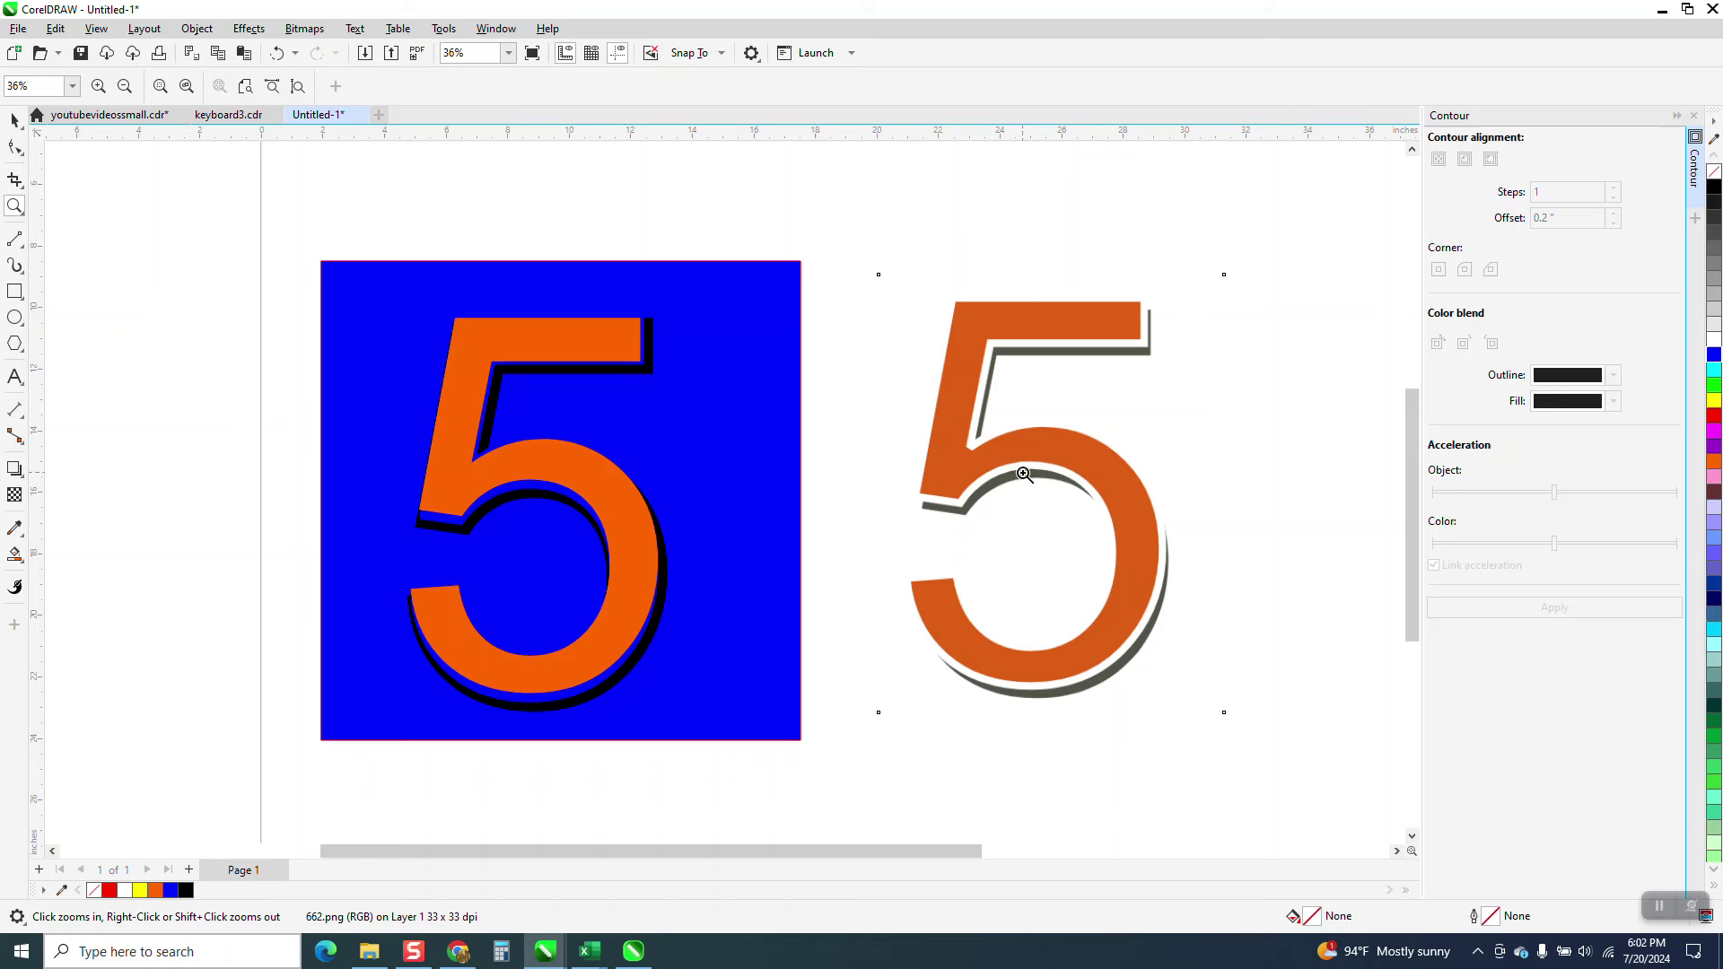
click(15, 120)
drag(745, 377, 1226, 383)
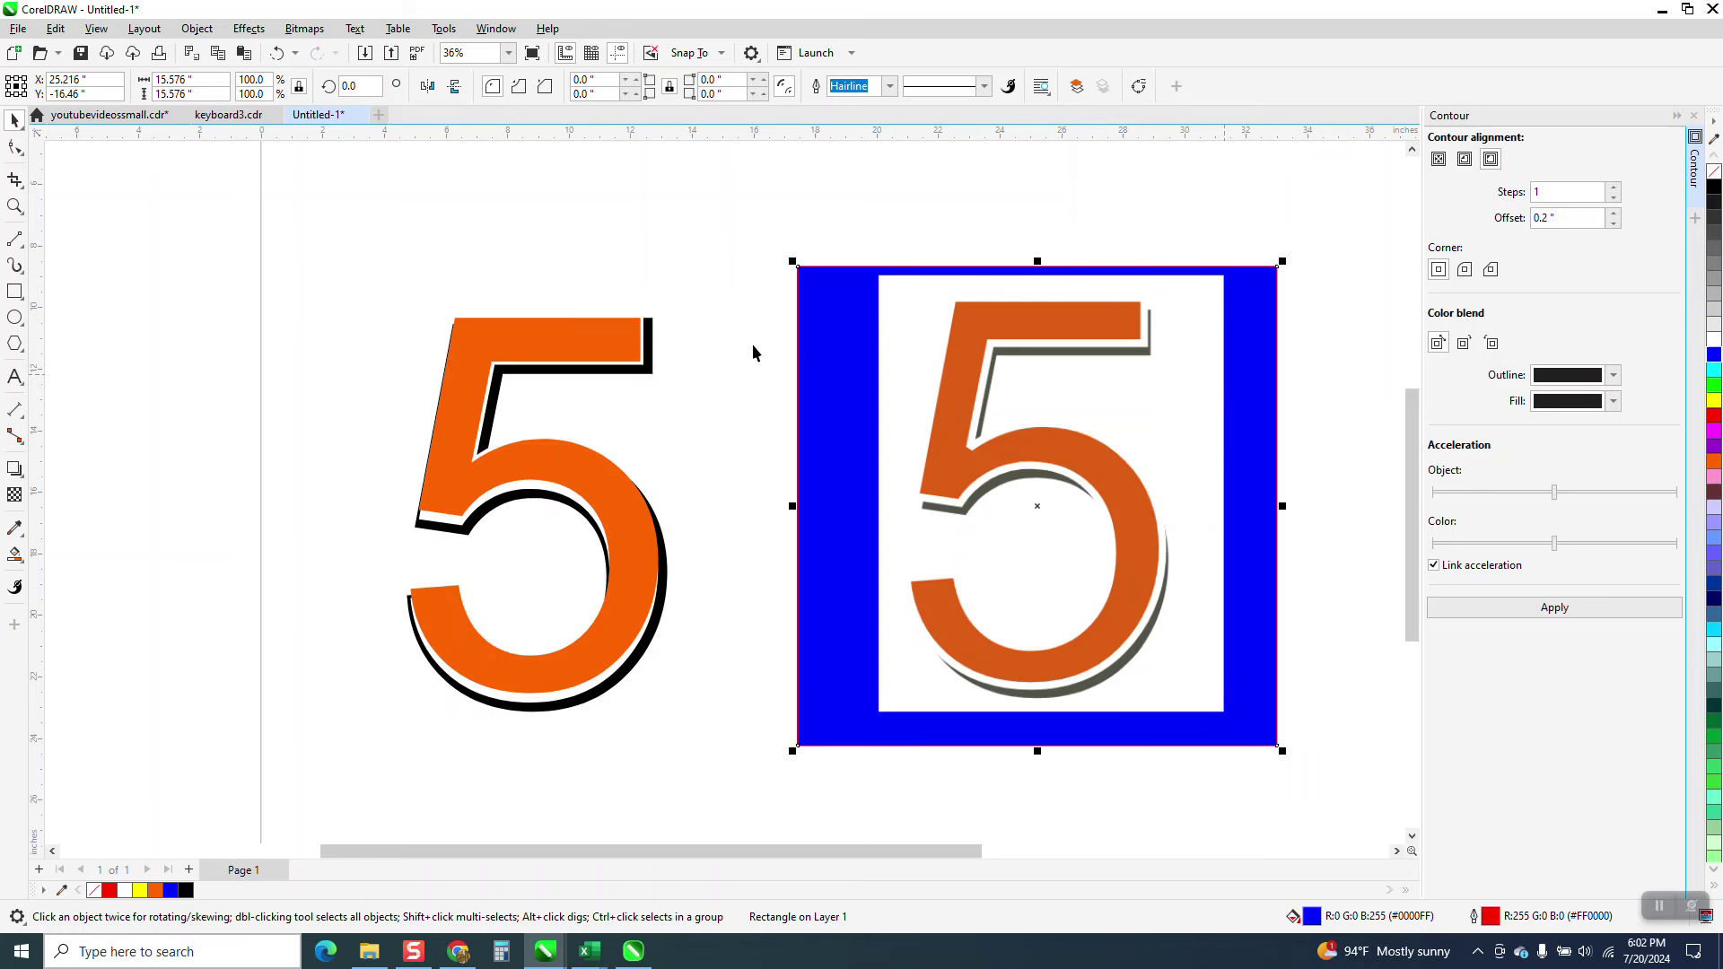
drag(835, 375, 381, 353)
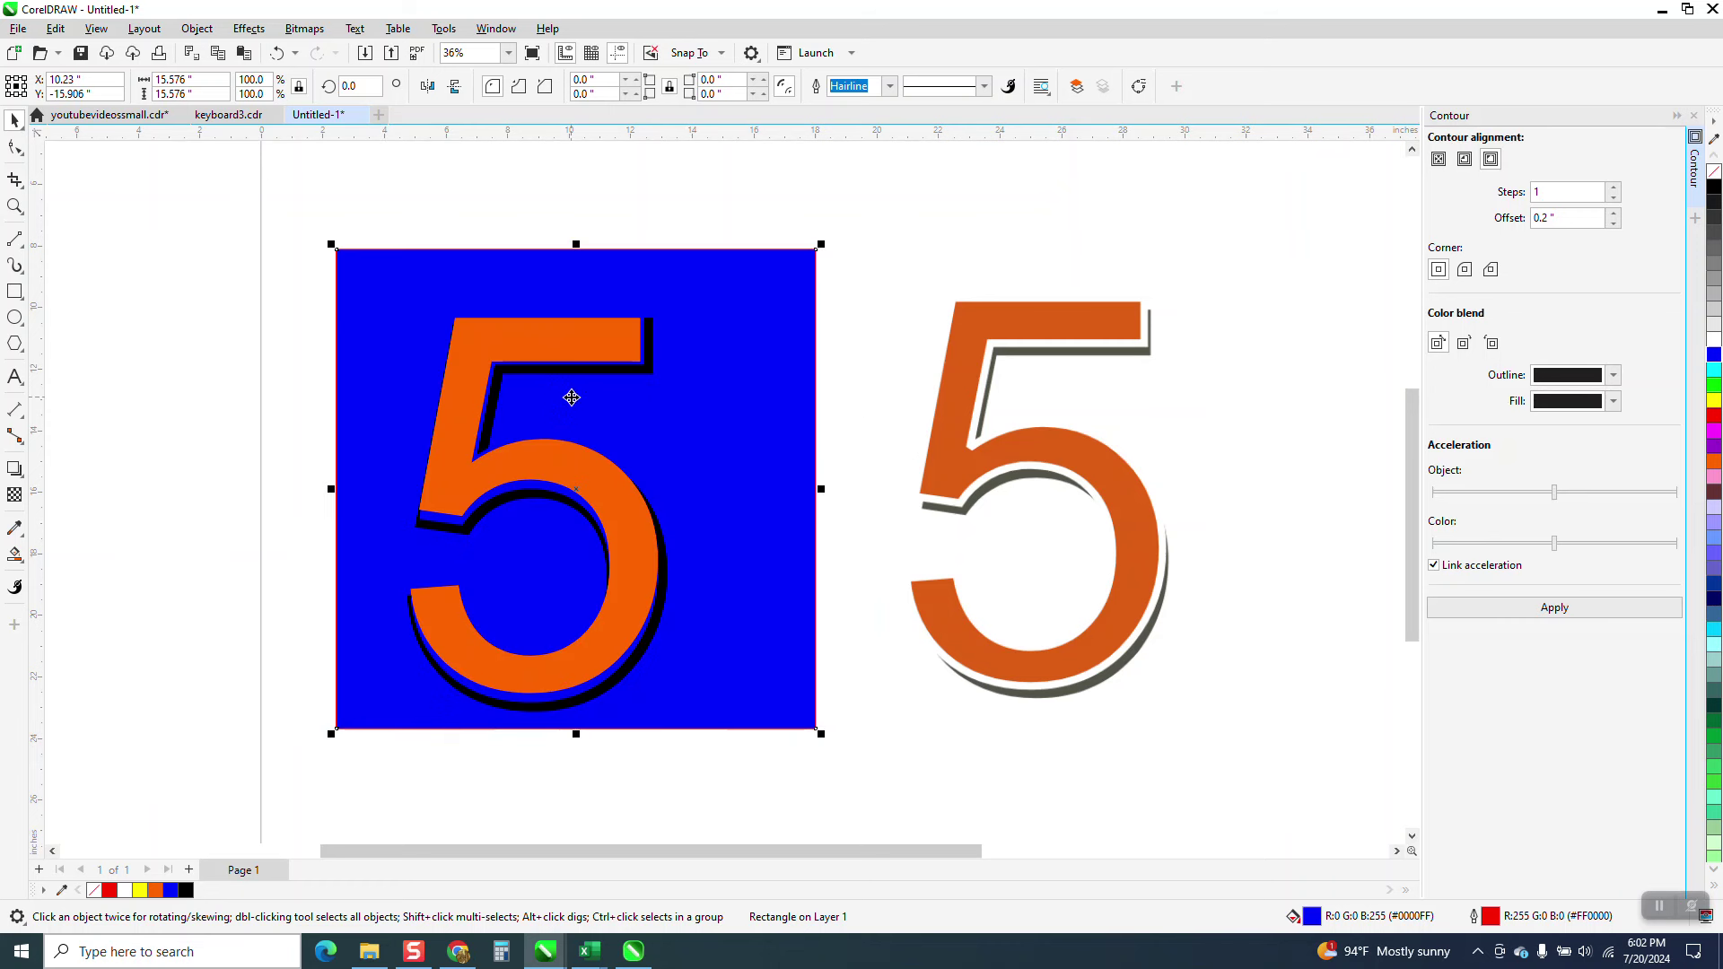
click(928, 258)
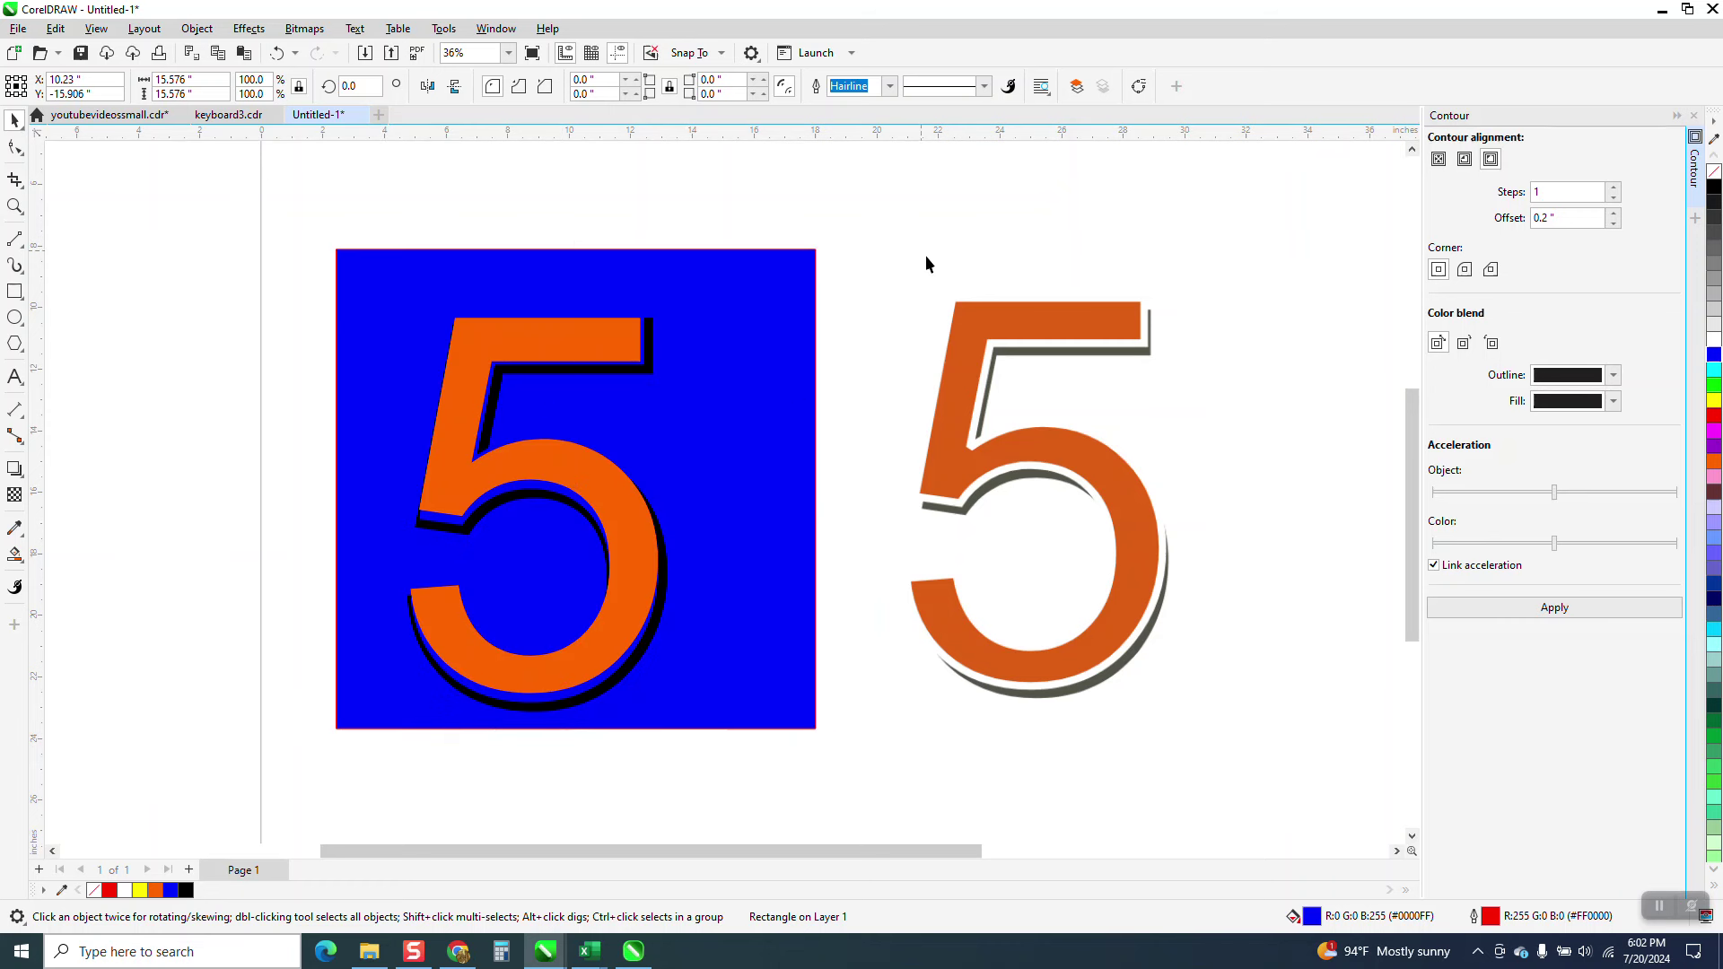